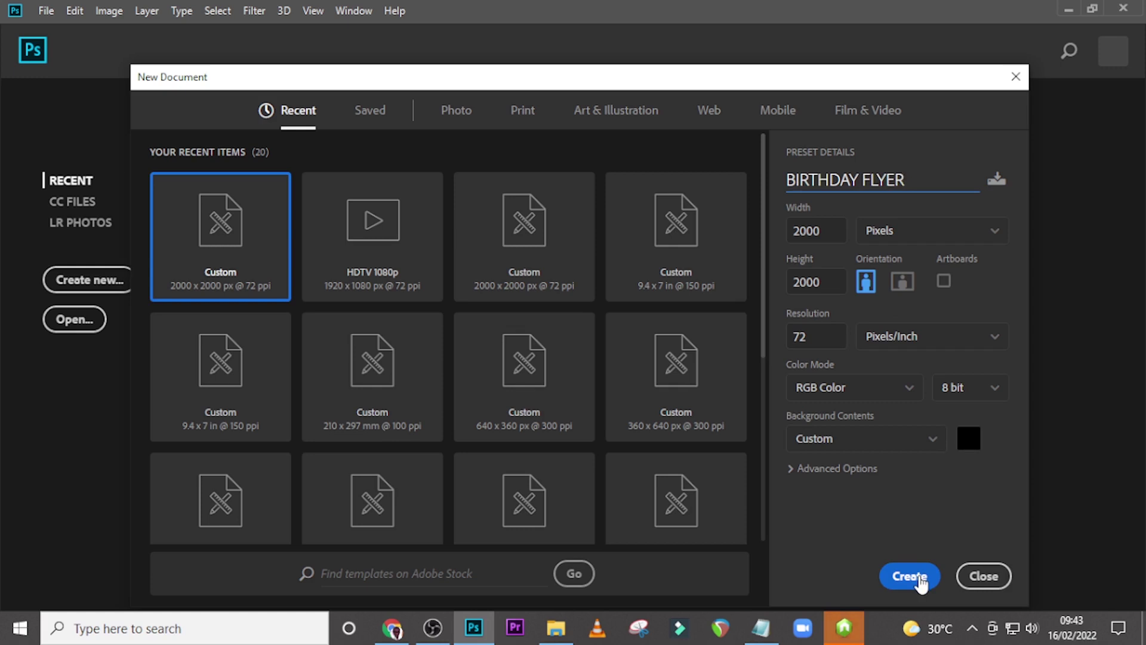
Create the 2000 × 2000 px BIRTHDAY FLYER document and add a guide layout with 2 columns and 2 rows.
left_click(921, 584)
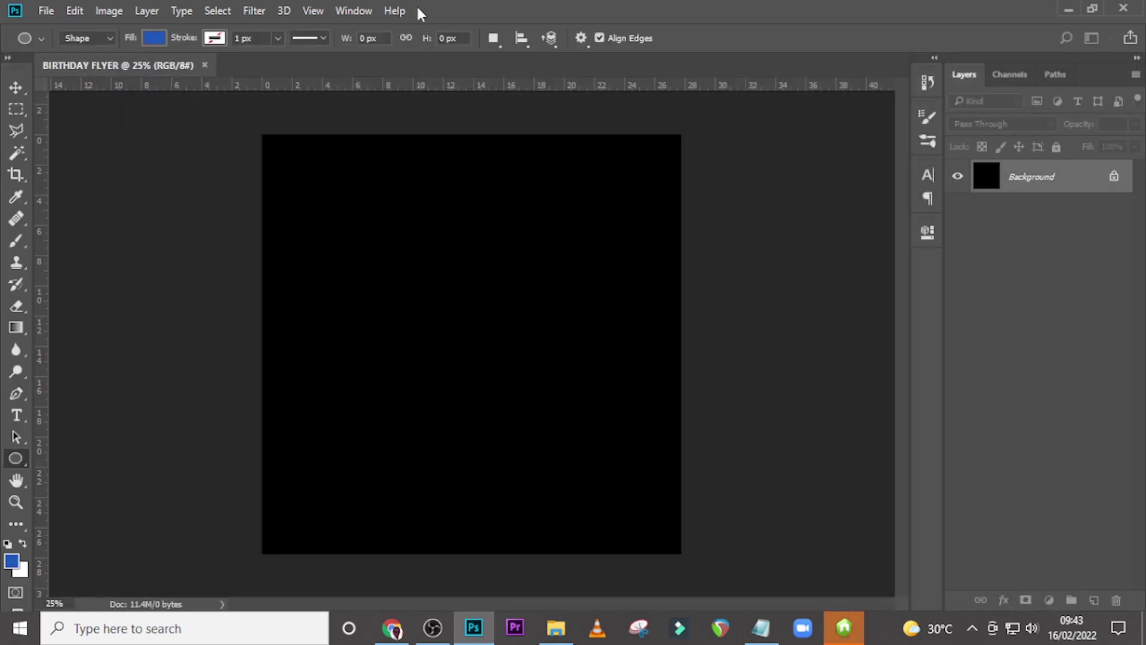
left_click(313, 11)
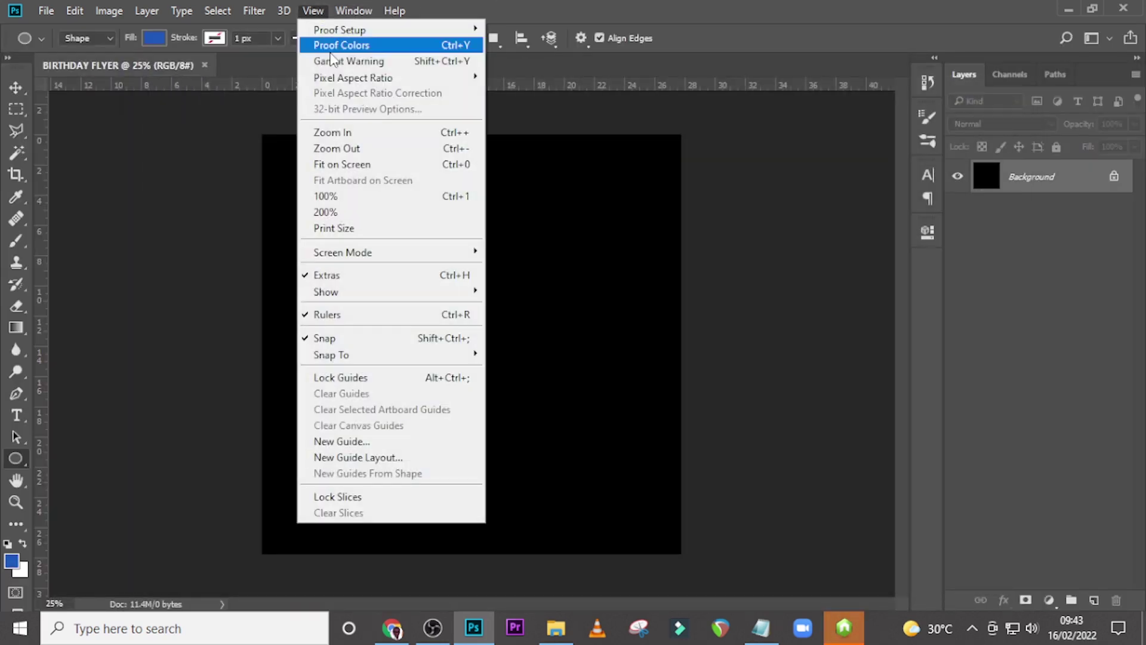
left_click(362, 460)
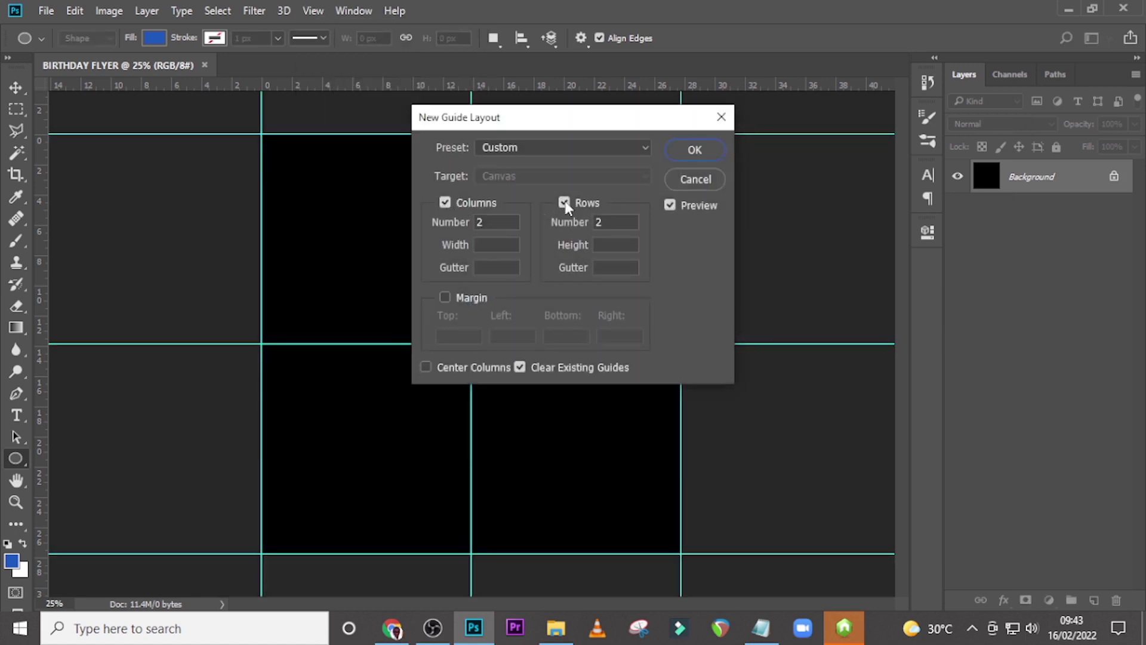
left_click(461, 229)
left_click(564, 228)
left_click(716, 150)
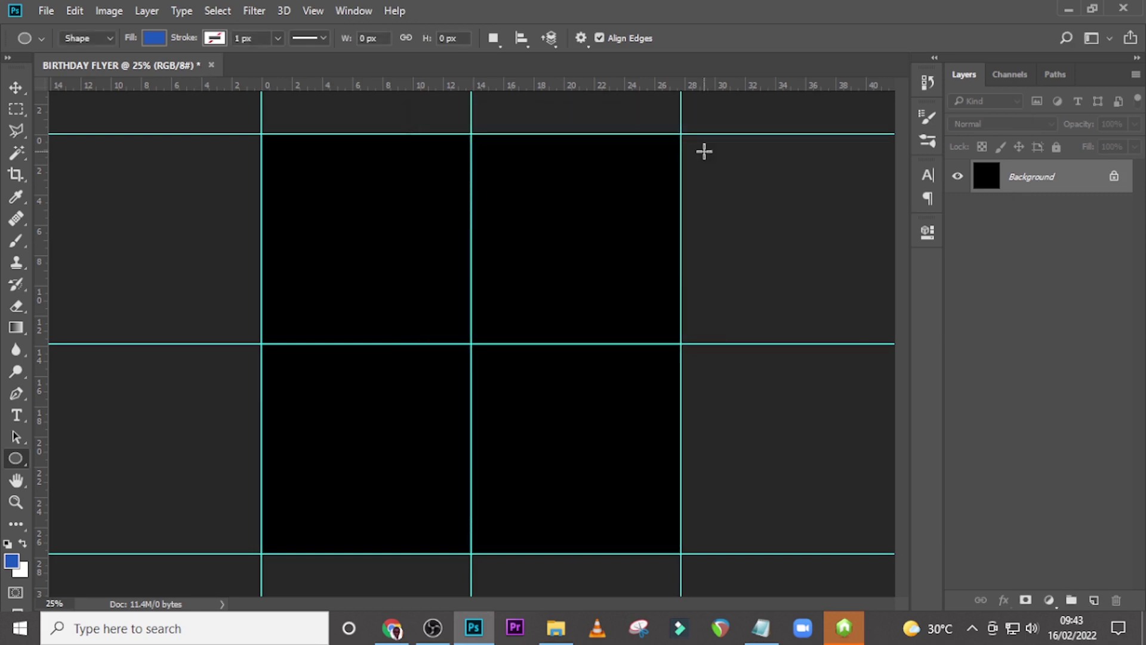
Add a vertical guide about 2.6 units from the canvas's left edge and horizontal guides at about 6.7 and 20.8 units.
scroll(396, 136, "up", 1)
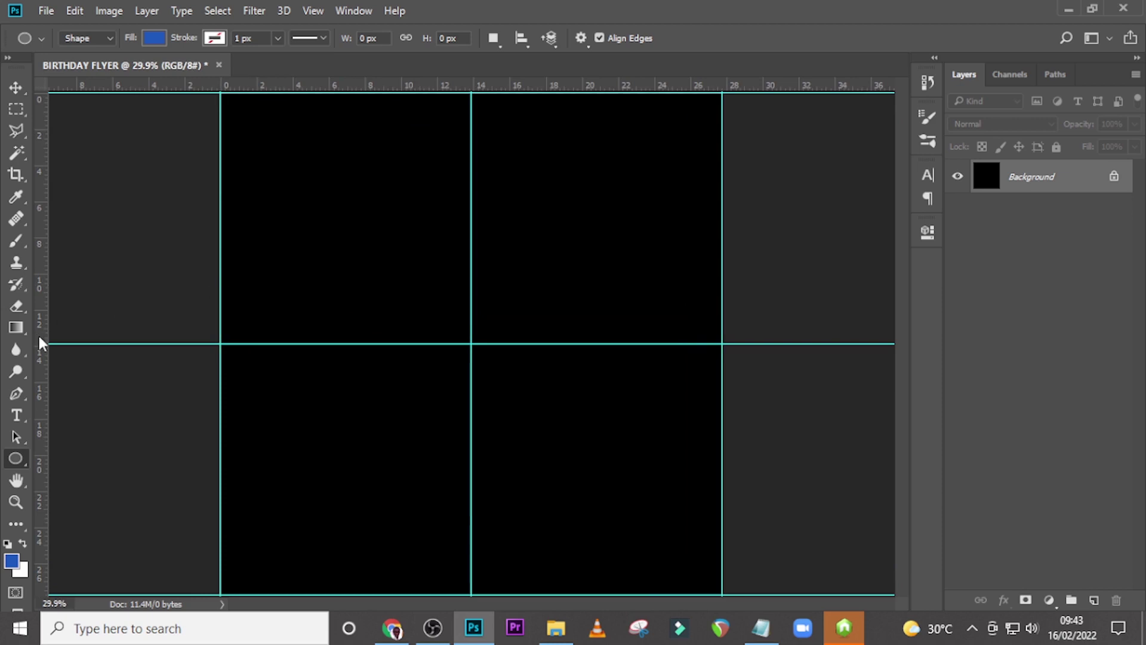
left_click_drag(38, 336, 267, 306)
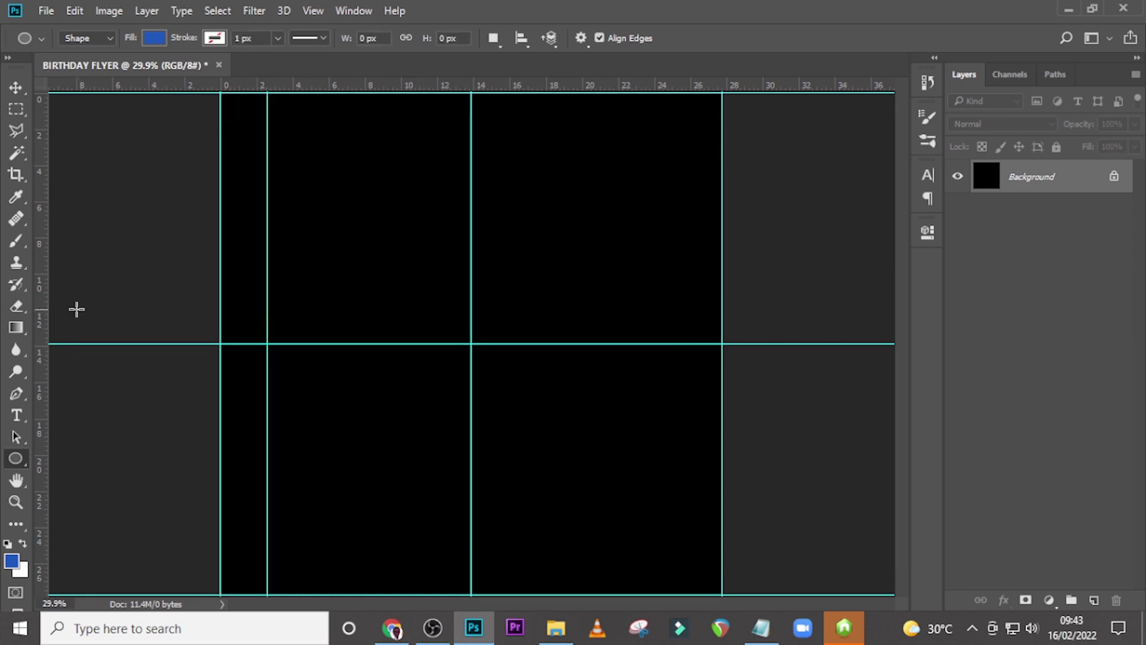
left_click_drag(42, 318, 33, 281)
left_click_drag(302, 85, 315, 214)
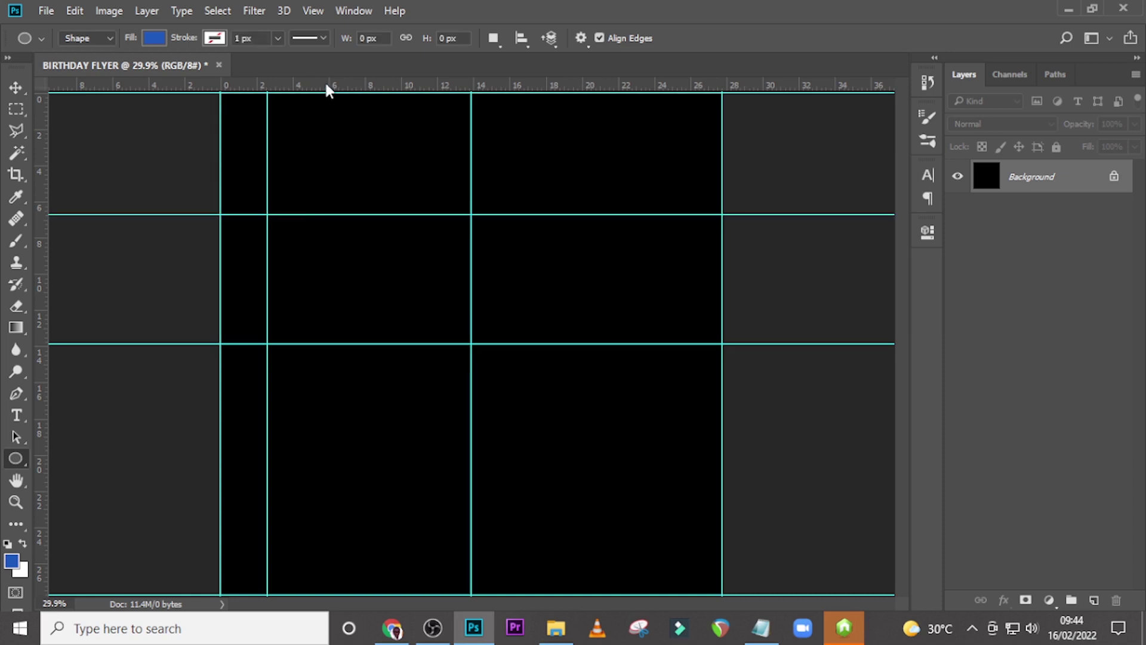
left_click_drag(327, 88, 297, 470)
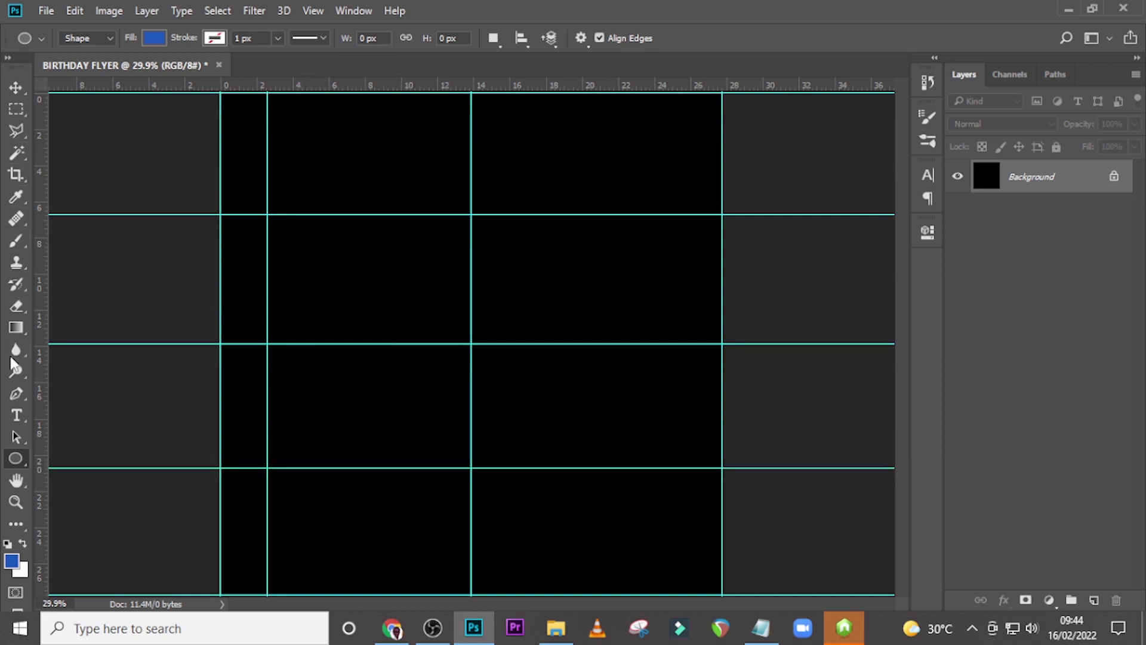
Draw a thin horizontal rectangle about 1082 × 8 px in the upper part of the canvas and fill it white.
right_click(16, 453)
left_click(74, 461)
left_click_drag(254, 165, 523, 164)
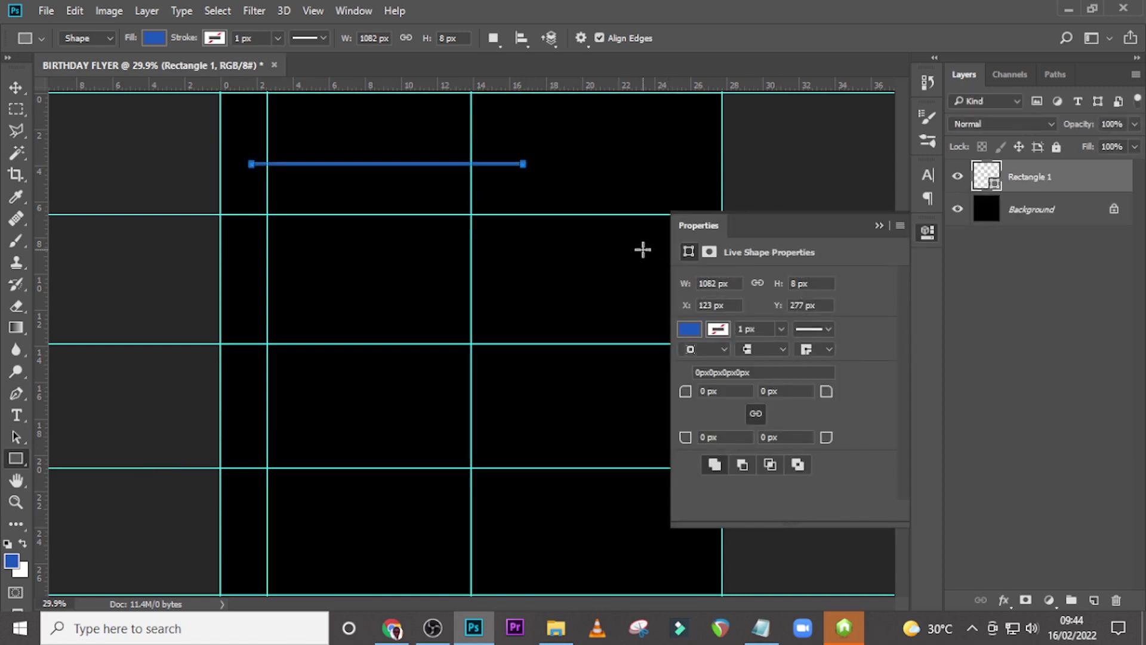
left_click(156, 38)
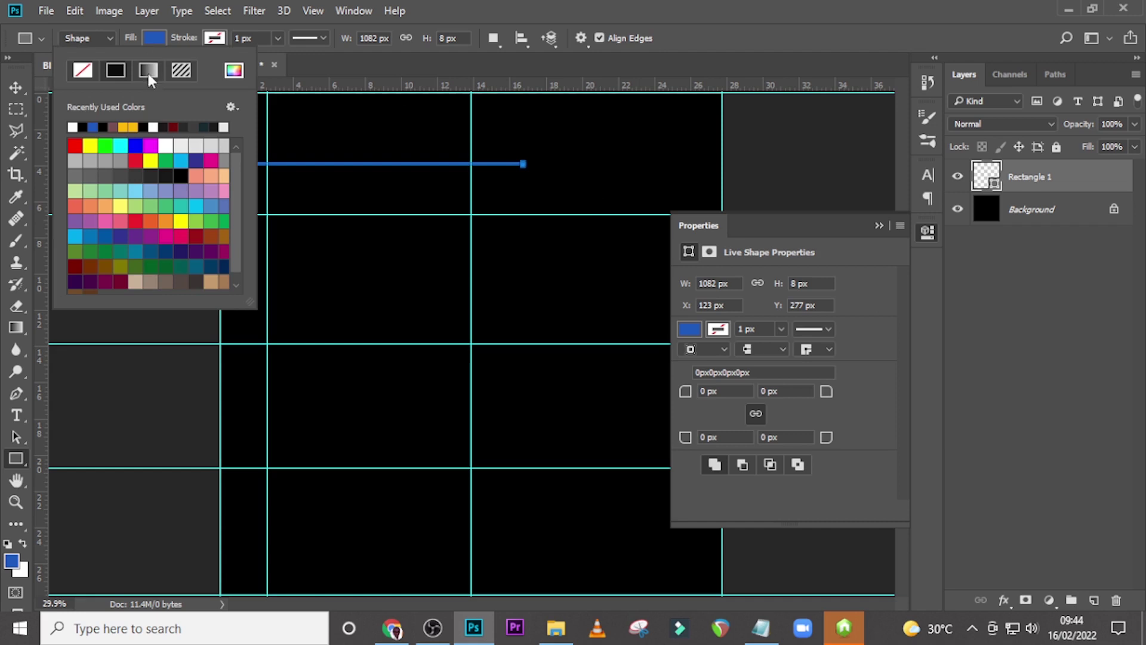
left_click(73, 126)
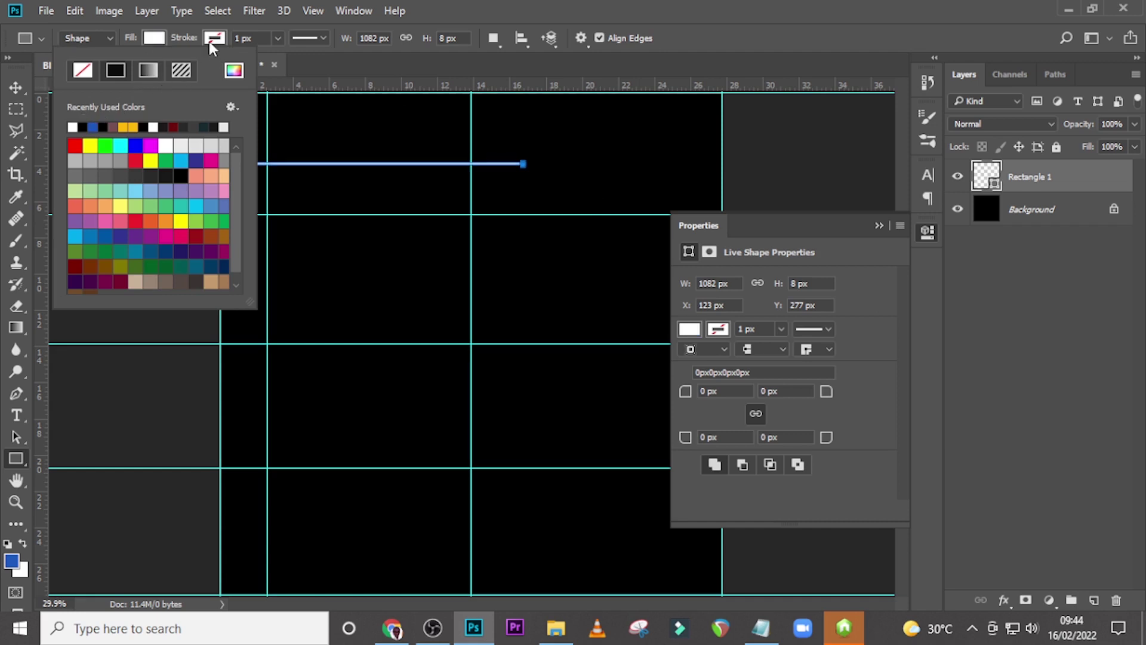
left_click(600, 7)
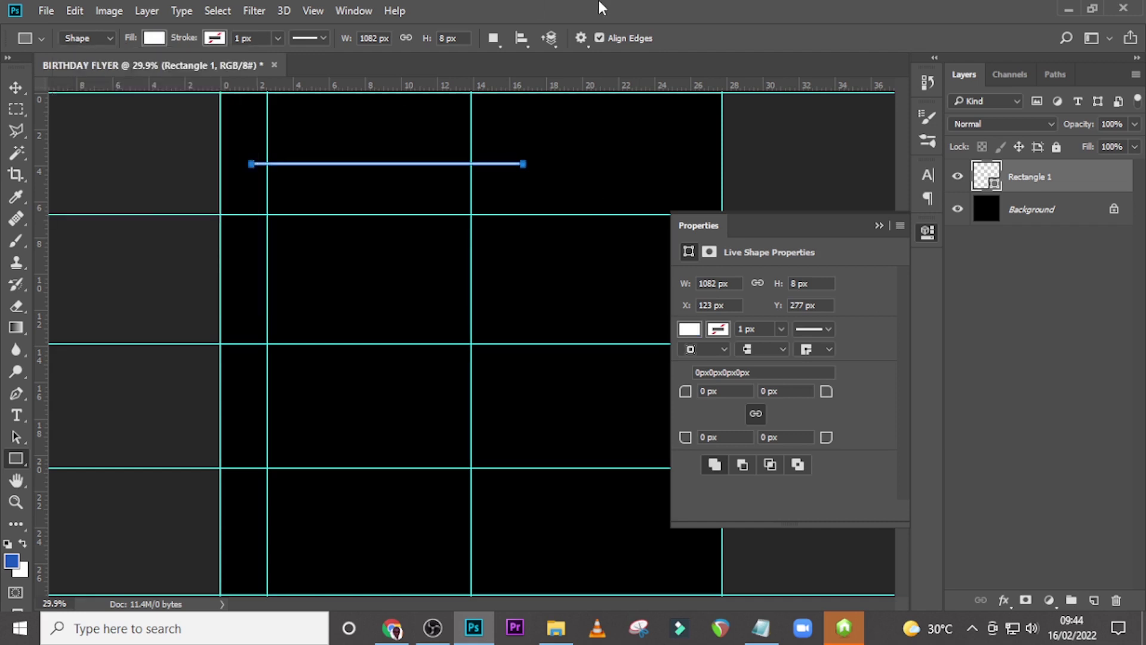
Move the white line onto the upper horizontal guide, starting about 58 px from the canvas's left edge.
key("ctrl+plus")
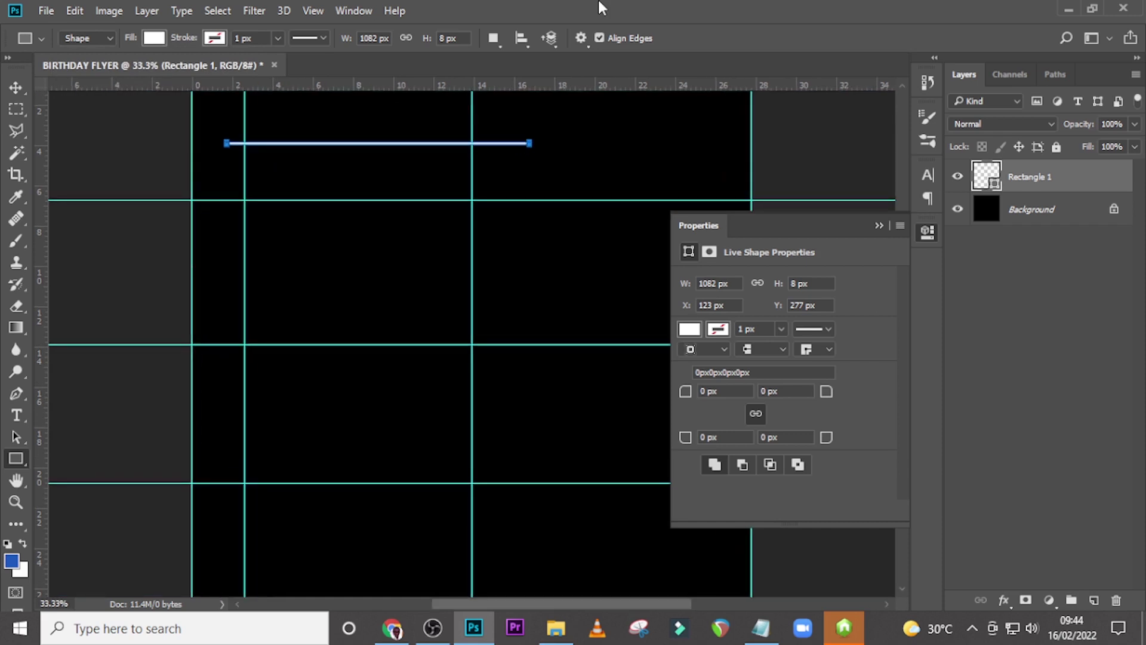
key("v")
left_click_drag(341, 153, 312, 201)
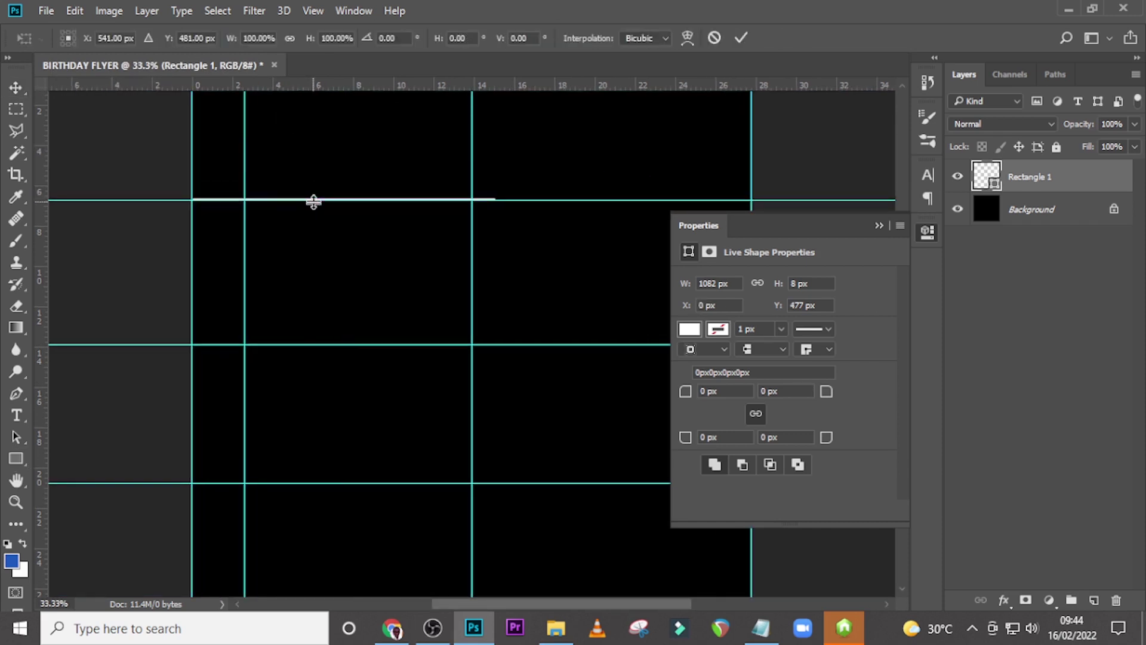
key("ctrl+t")
key("shift+Right")
key("shift+Right")
key("shift+Right")
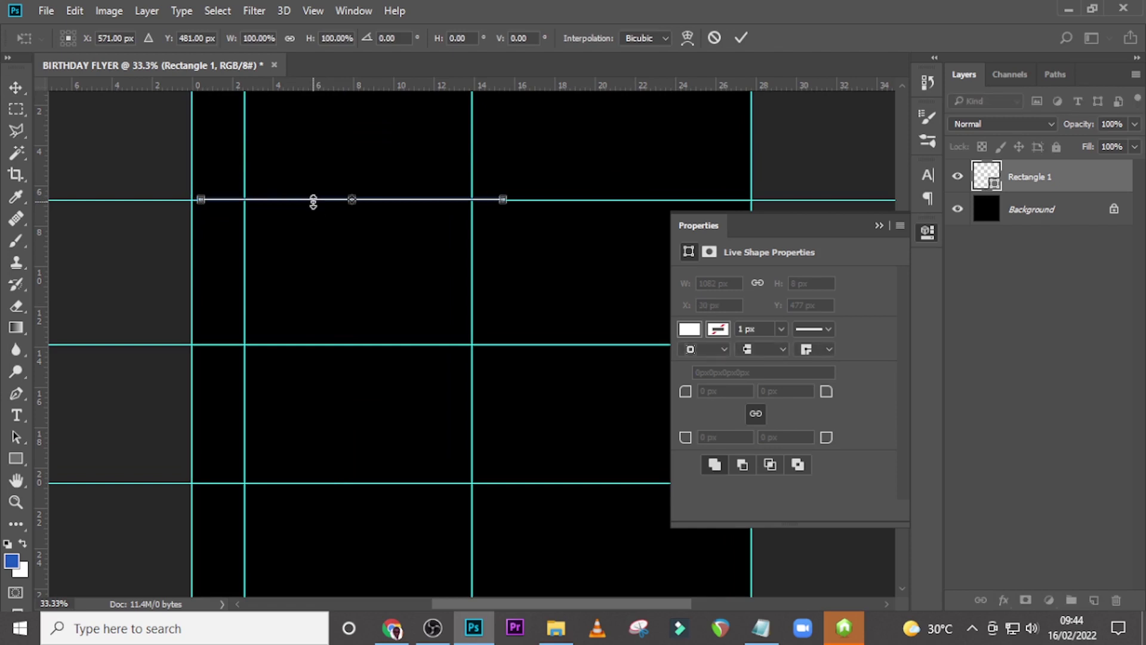
key("shift+Right")
key("Return")
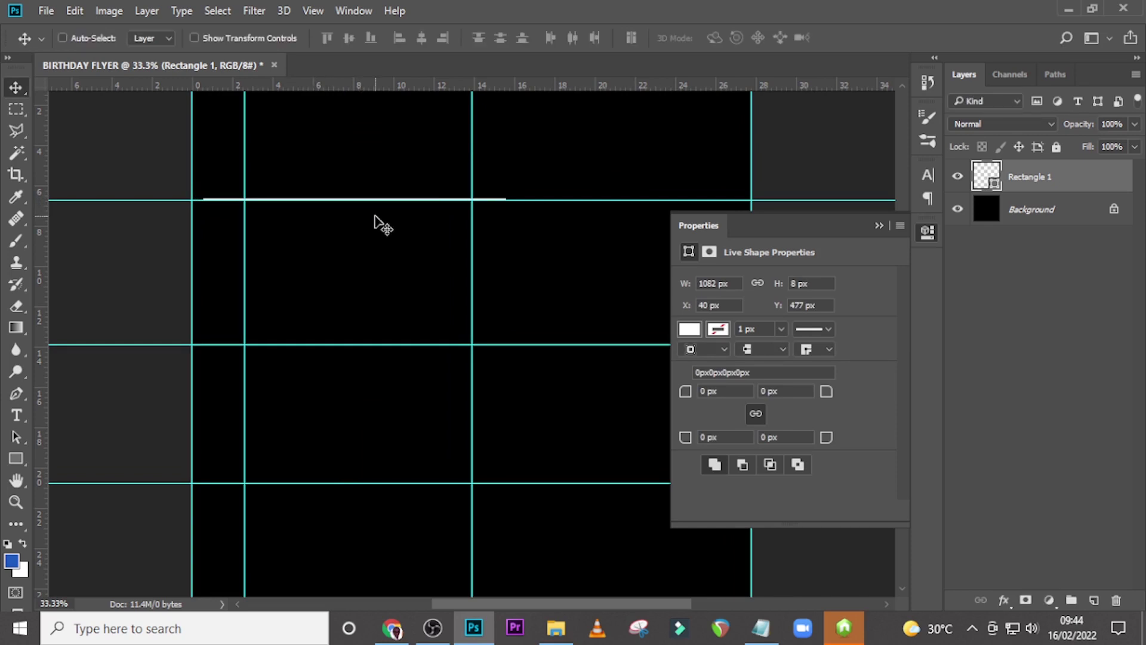
key("shift+Right")
Duplicate the line, rotate the copy 90° clockwise and place it on the vertical guide near the canvas's left edge.
key("ctrl+j")
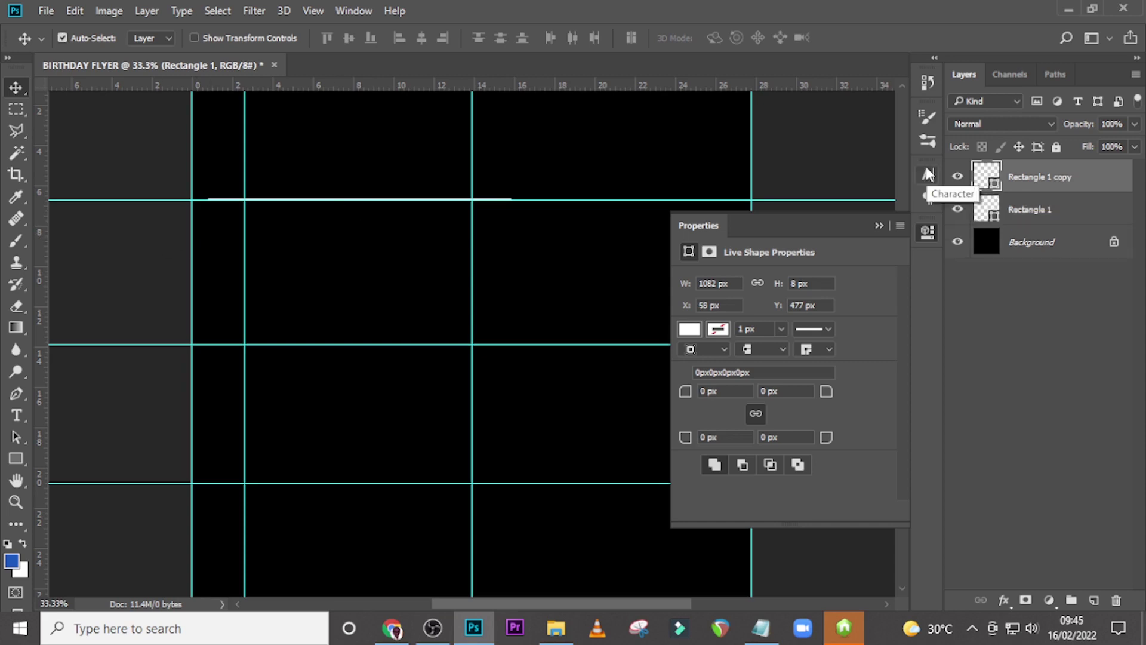
key("ctrl+t")
right_click(418, 265)
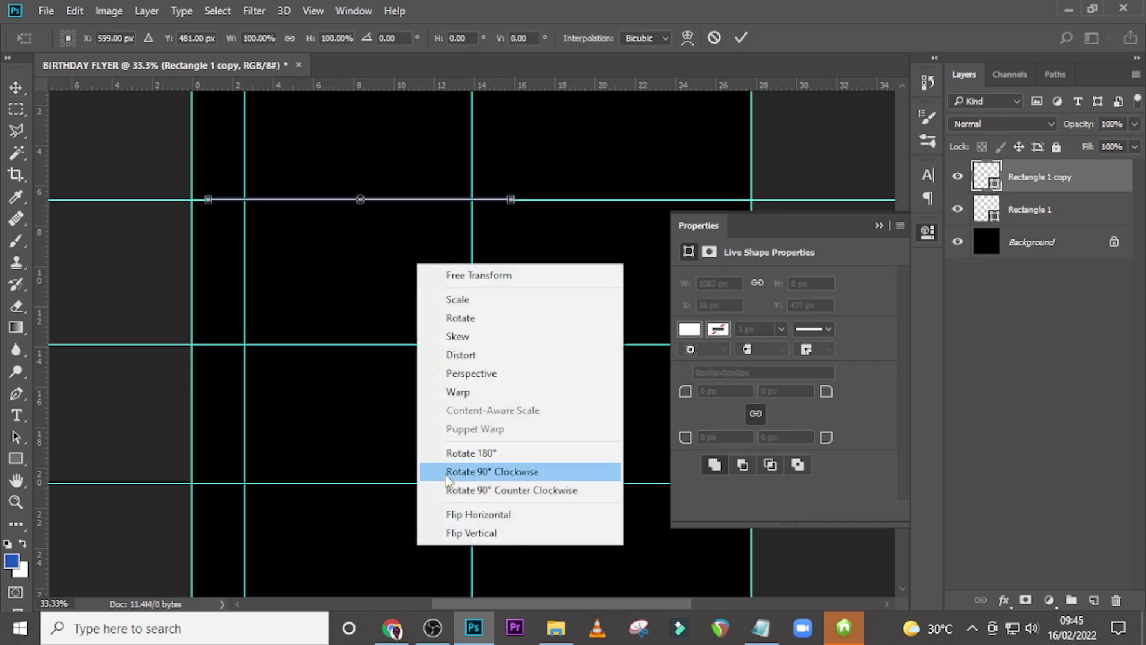
left_click(474, 476)
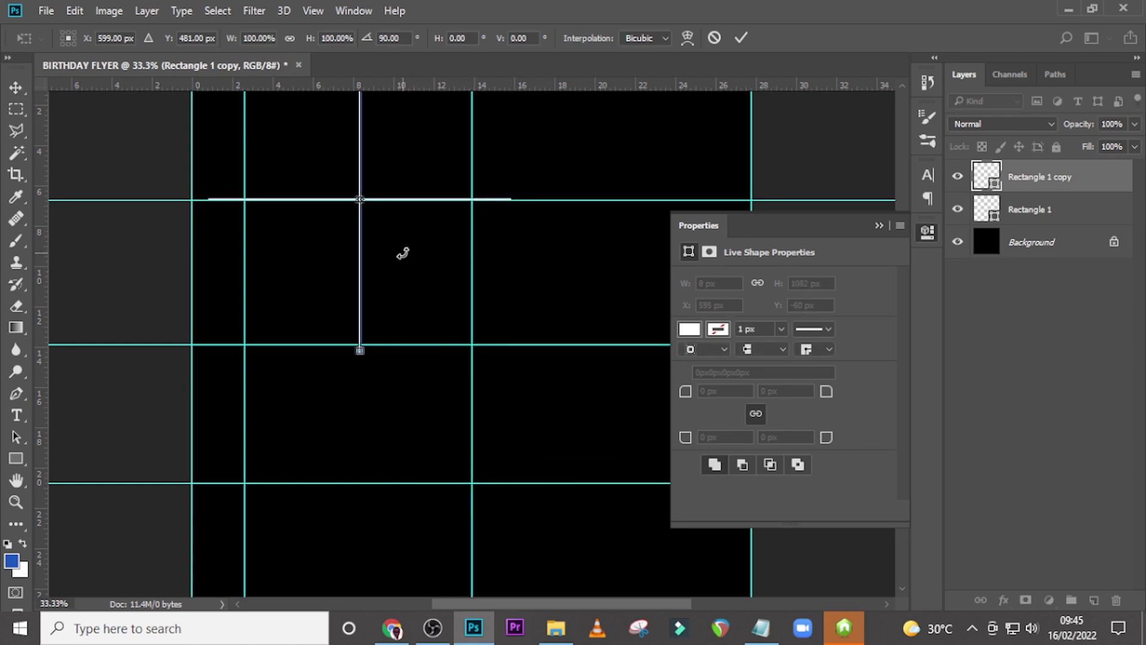
key("Return")
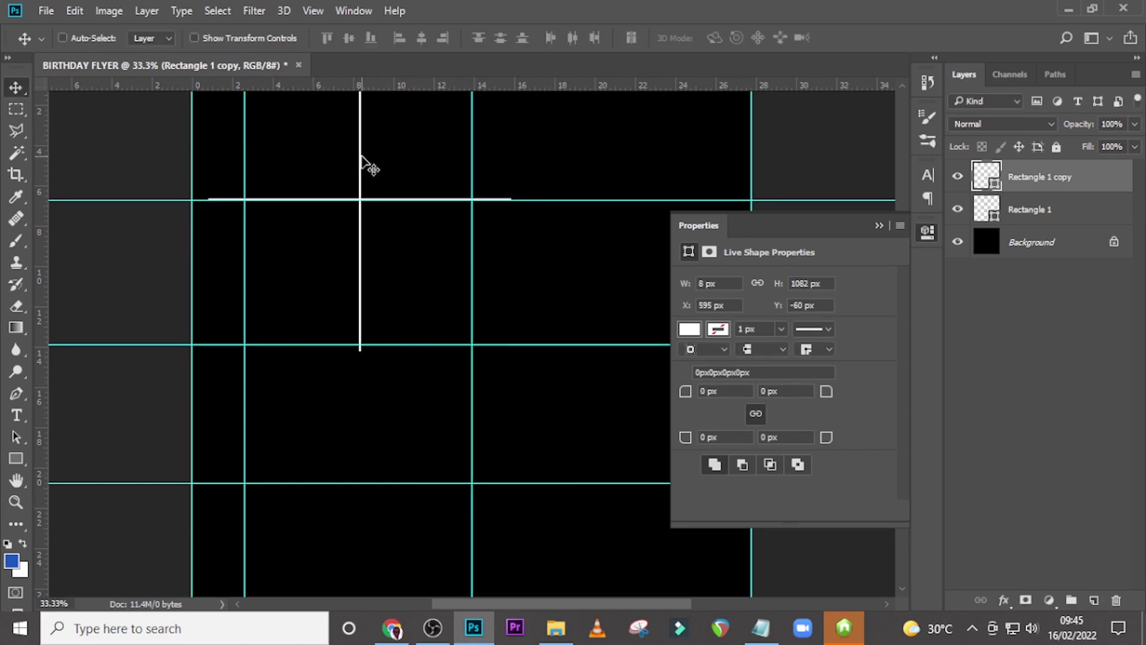
left_click_drag(366, 161, 255, 309)
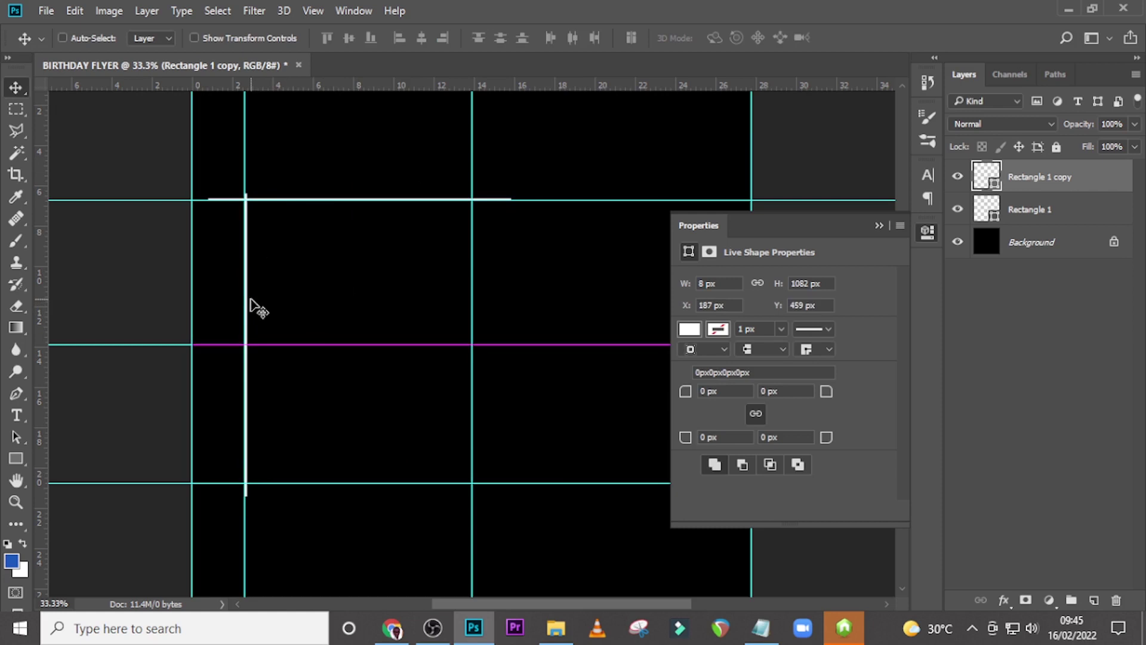
Stretch the vertical line at both ends to about 1275 px high, extending past the upper and lower horizontal guides.
key("ctrl+t")
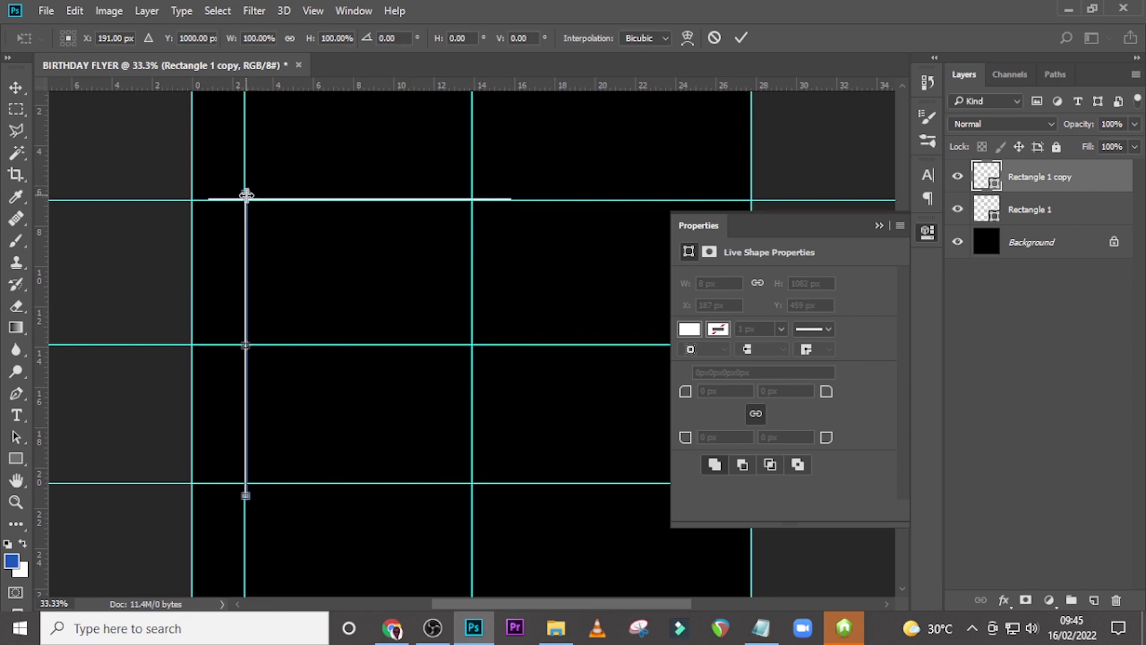
key("ctrl+plus")
key("ctrl+plus")
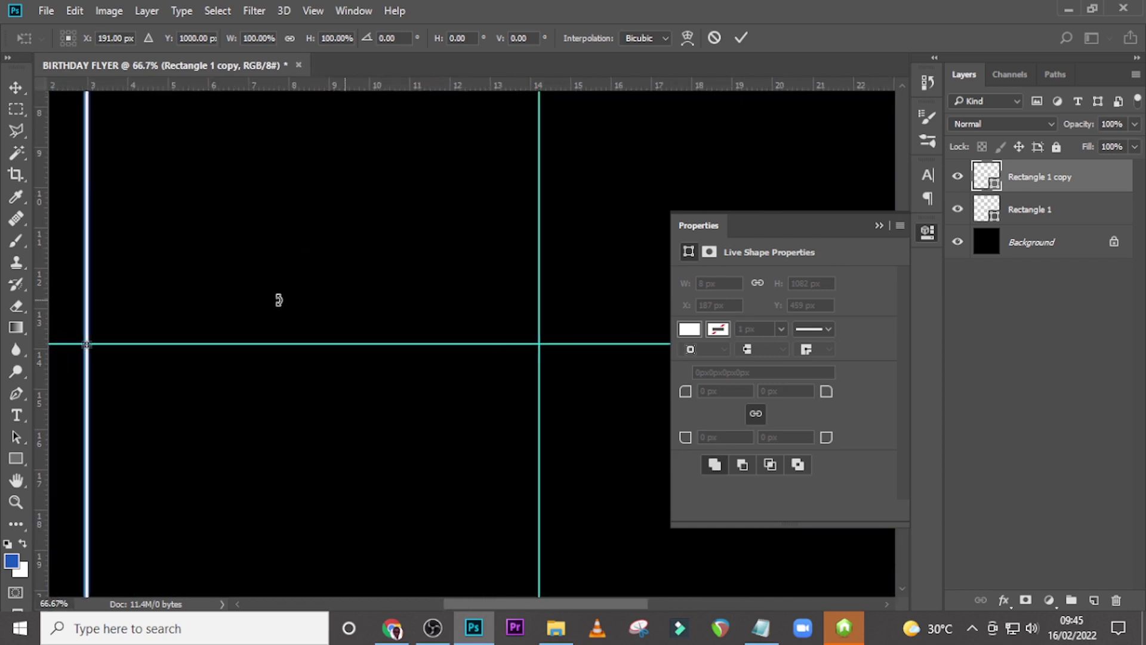
scroll(279, 300, "left", 5)
scroll(278, 299, "up", 6)
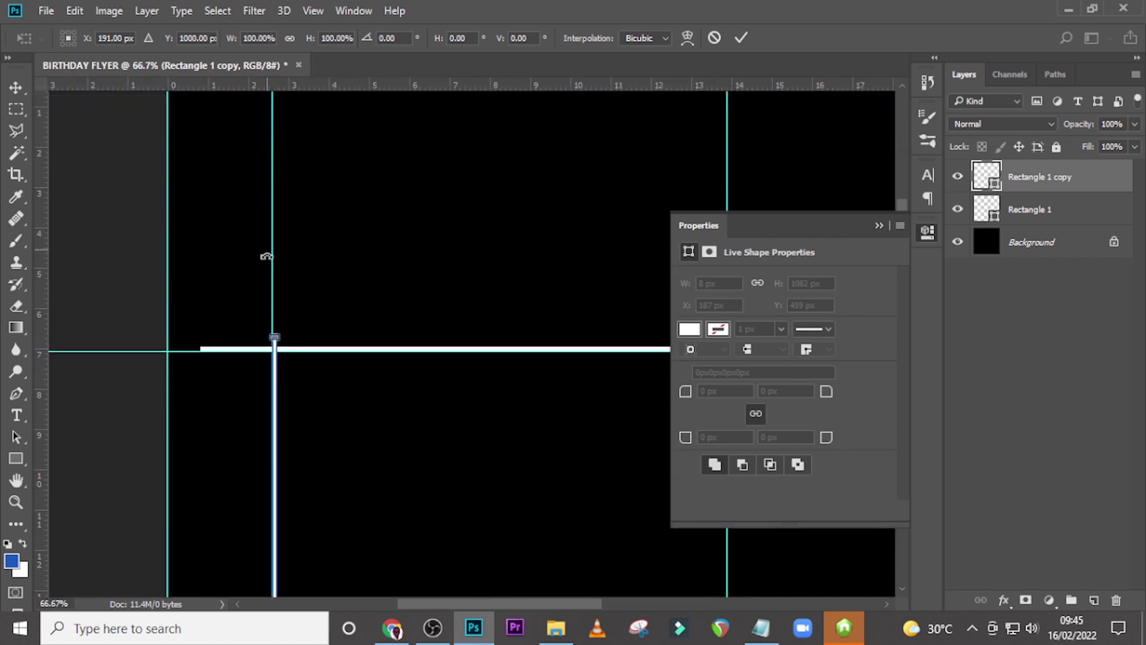
scroll(266, 256, "up", 2)
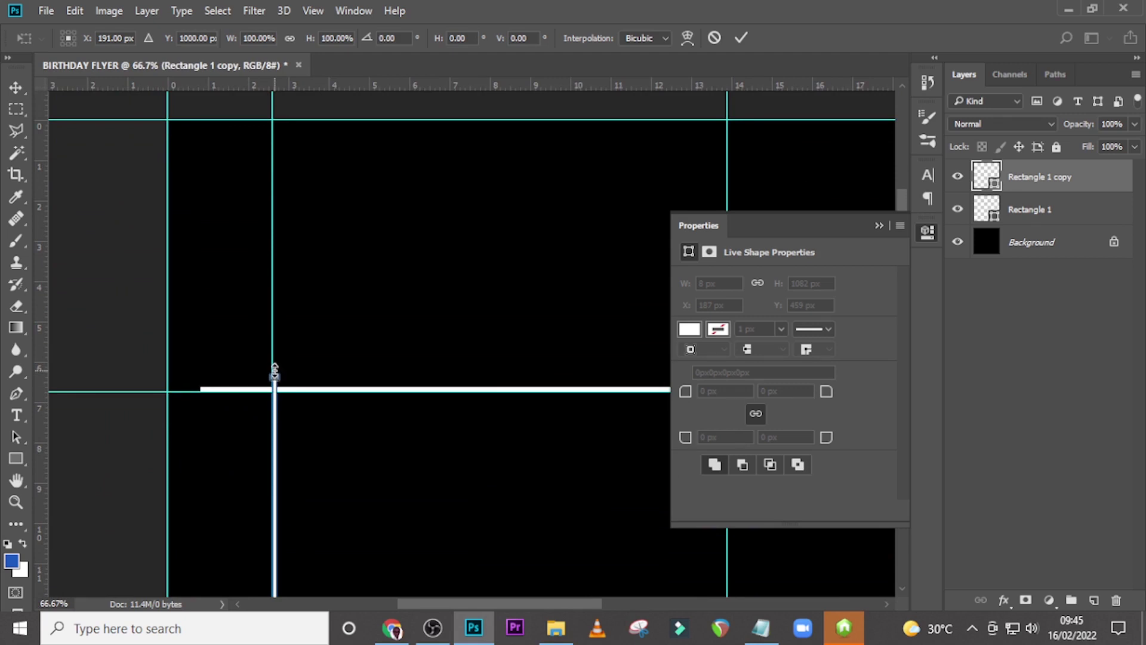
left_click_drag(274, 375, 274, 328)
scroll(391, 495, "down", 3)
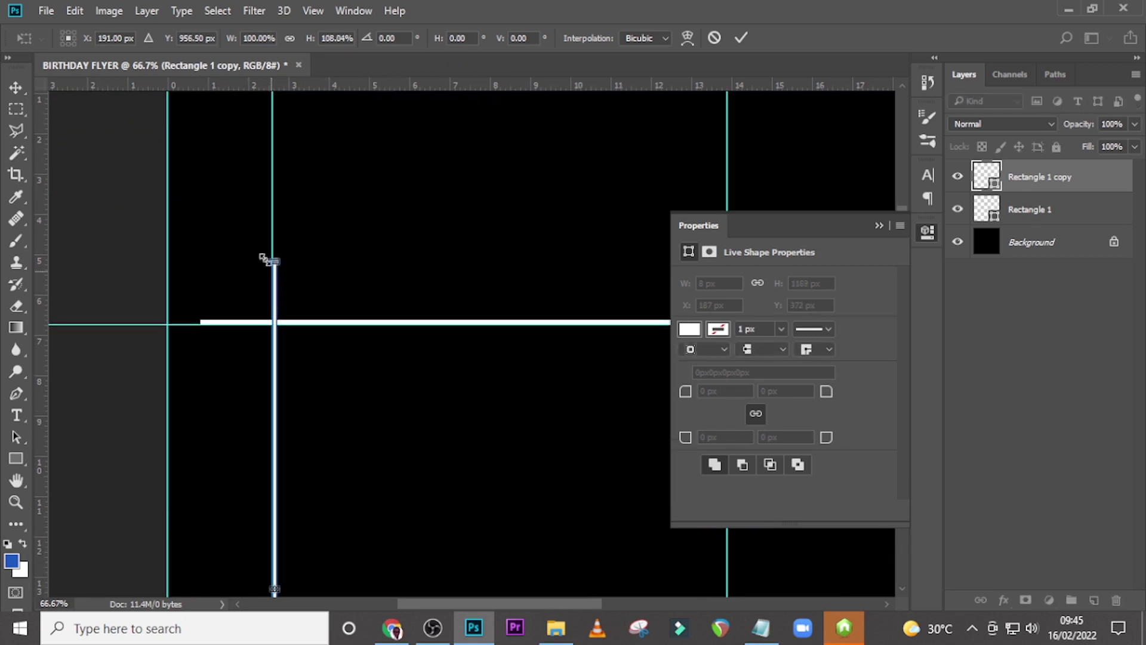
left_click_drag(275, 258, 274, 249)
scroll(412, 357, "down", 12)
scroll(414, 352, "down", 10)
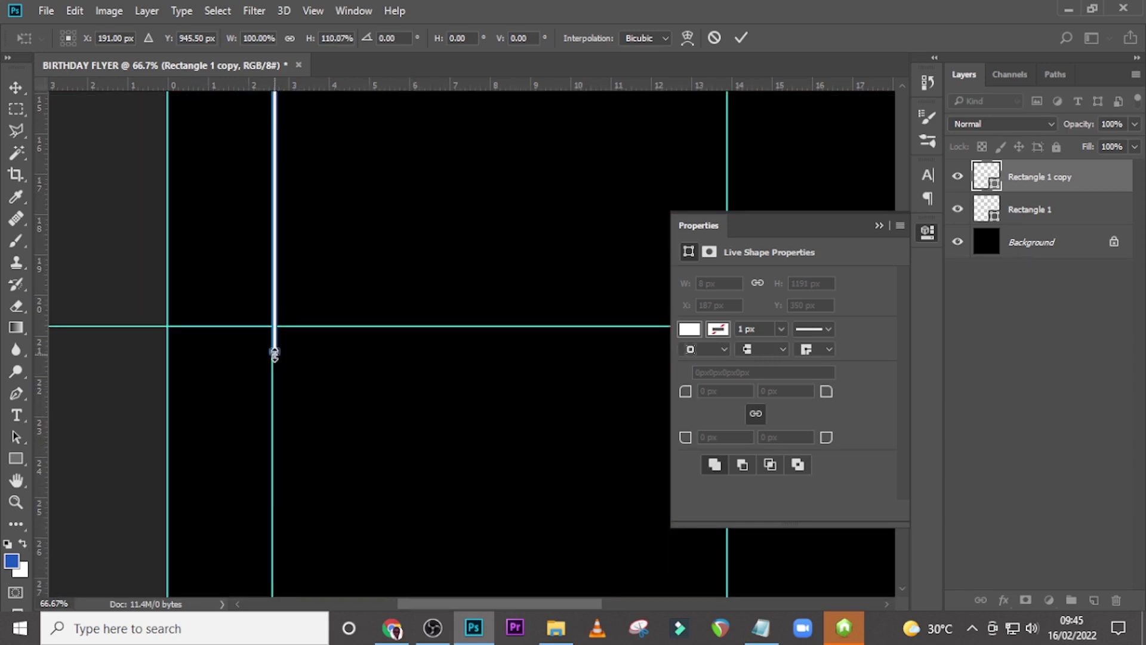
left_click_drag(274, 359, 275, 401)
key("Return")
key("ctrl+0")
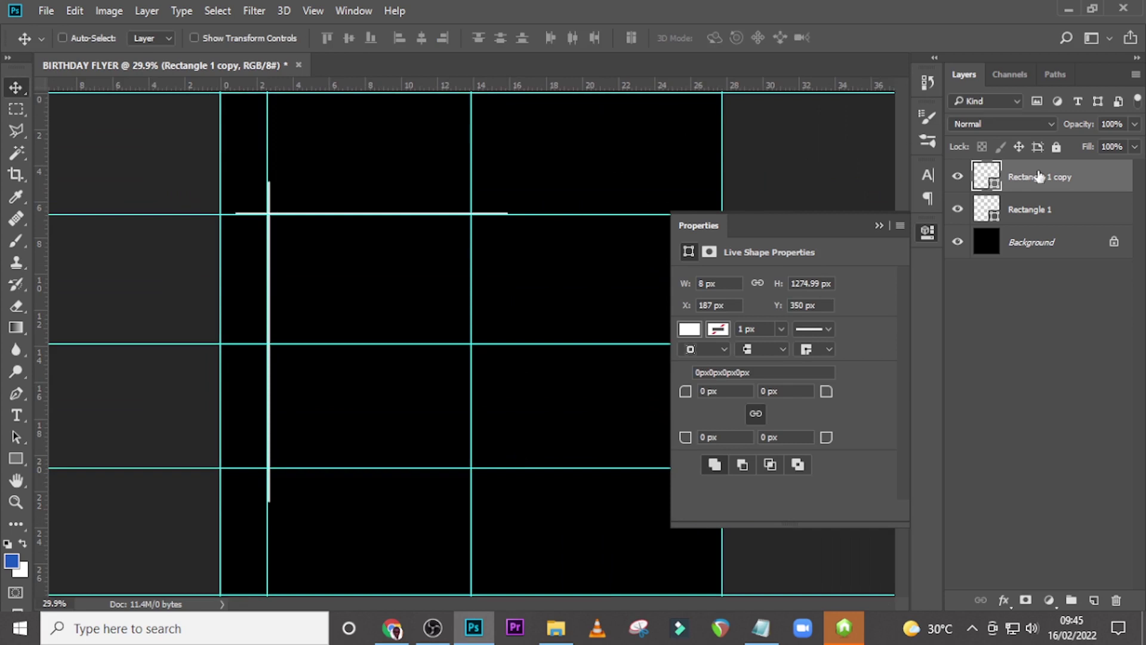
Duplicate the horizontal line and move the copy straight down onto the lower horizontal guide.
left_click(1025, 221)
key("ctrl+j")
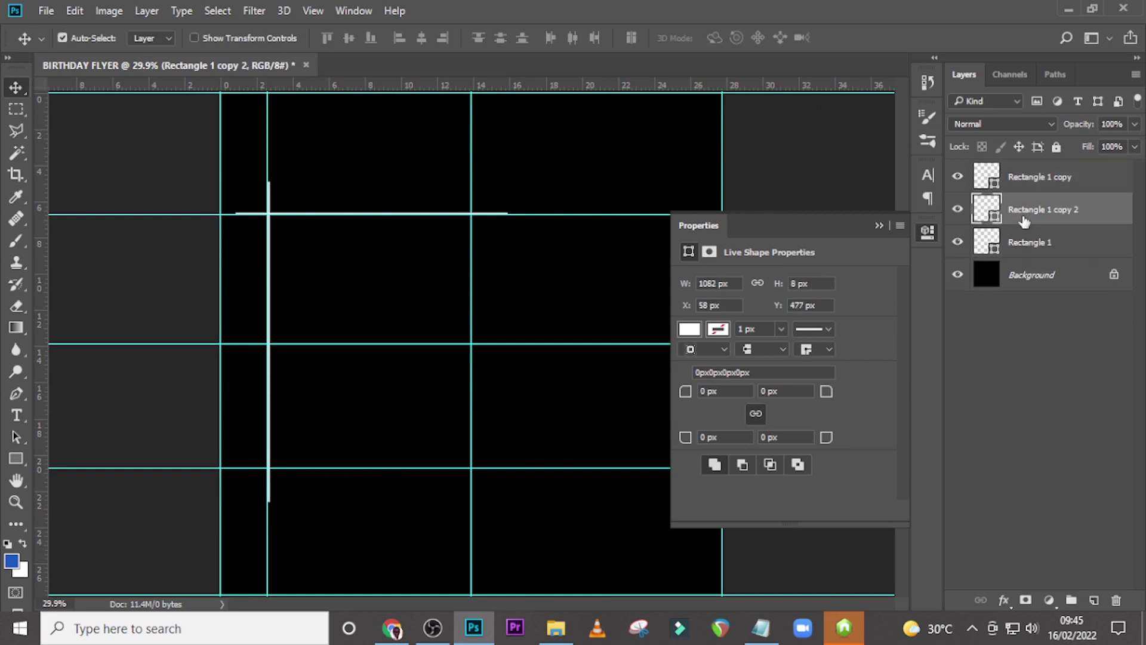
left_click_drag(418, 236, 409, 482)
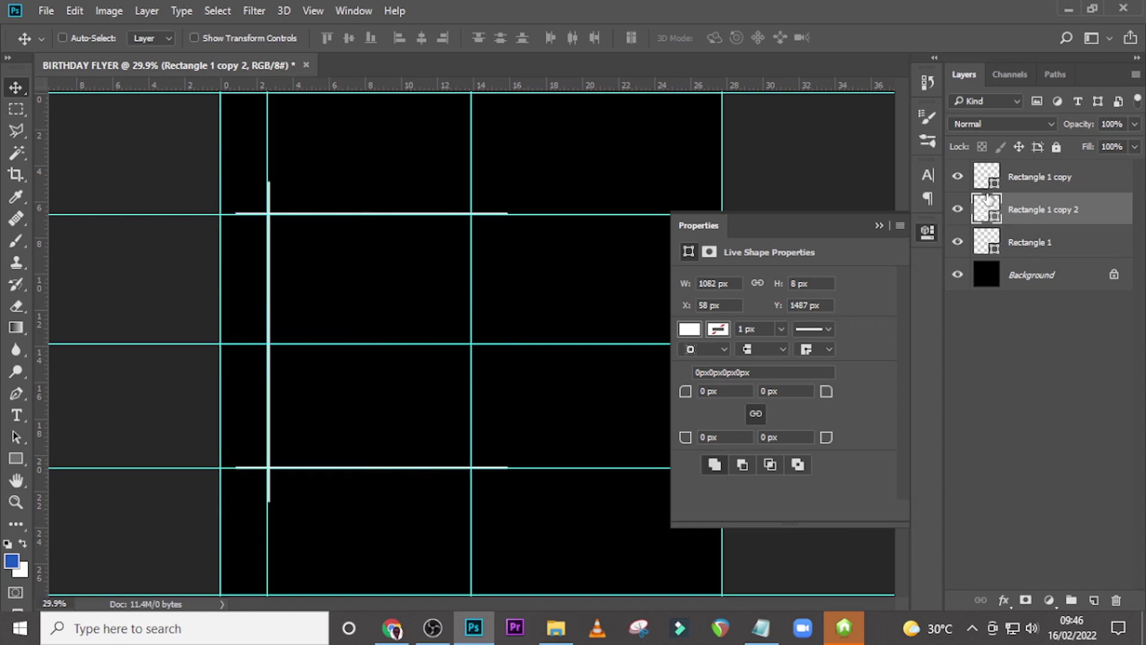
Duplicate the vertical line and move the copy across onto the canvas's central vertical guide.
left_click(1023, 179)
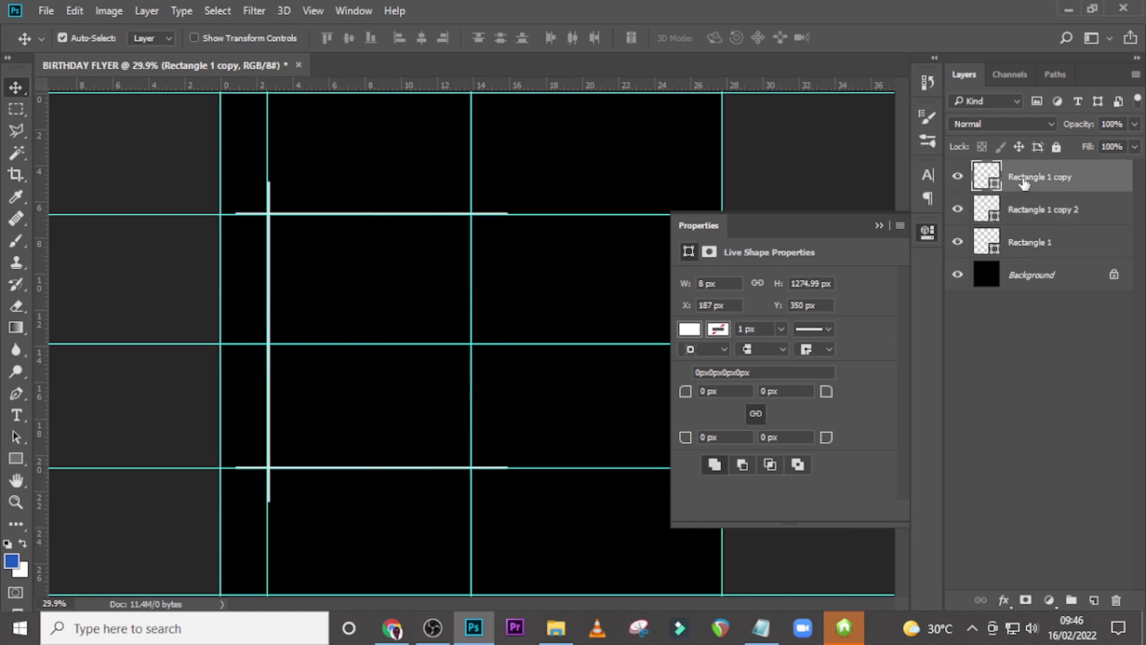
key("ctrl+j")
left_click_drag(251, 310, 455, 323)
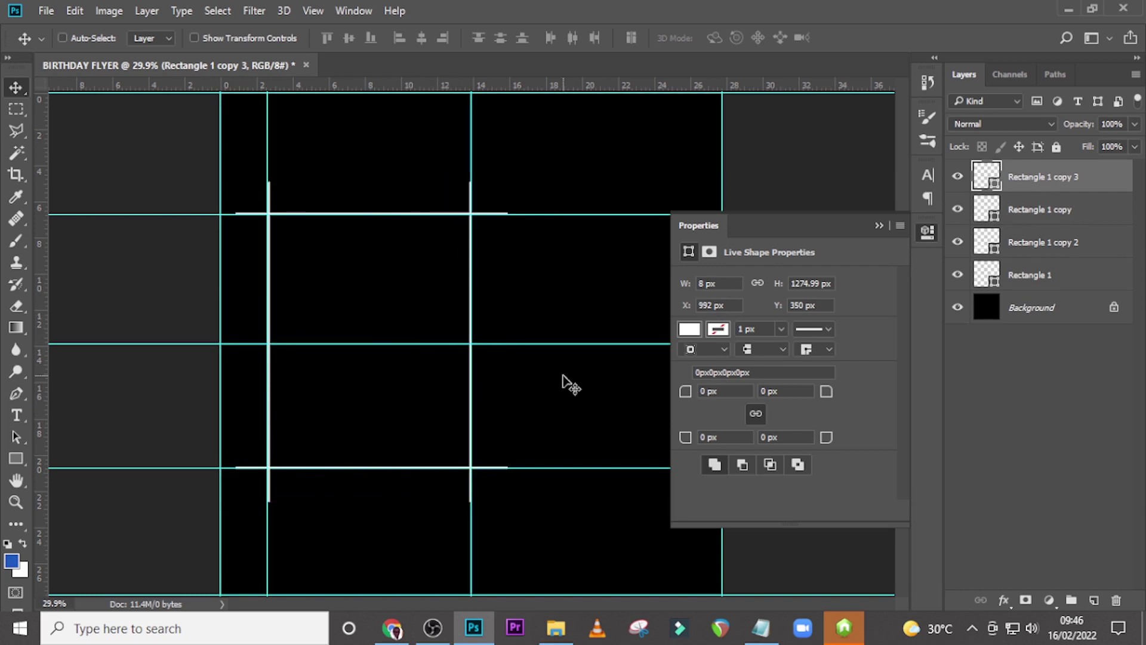
Select all four line layers, show their transform box and add a vertical guide through its centre.
left_click(1036, 223, "ctrl")
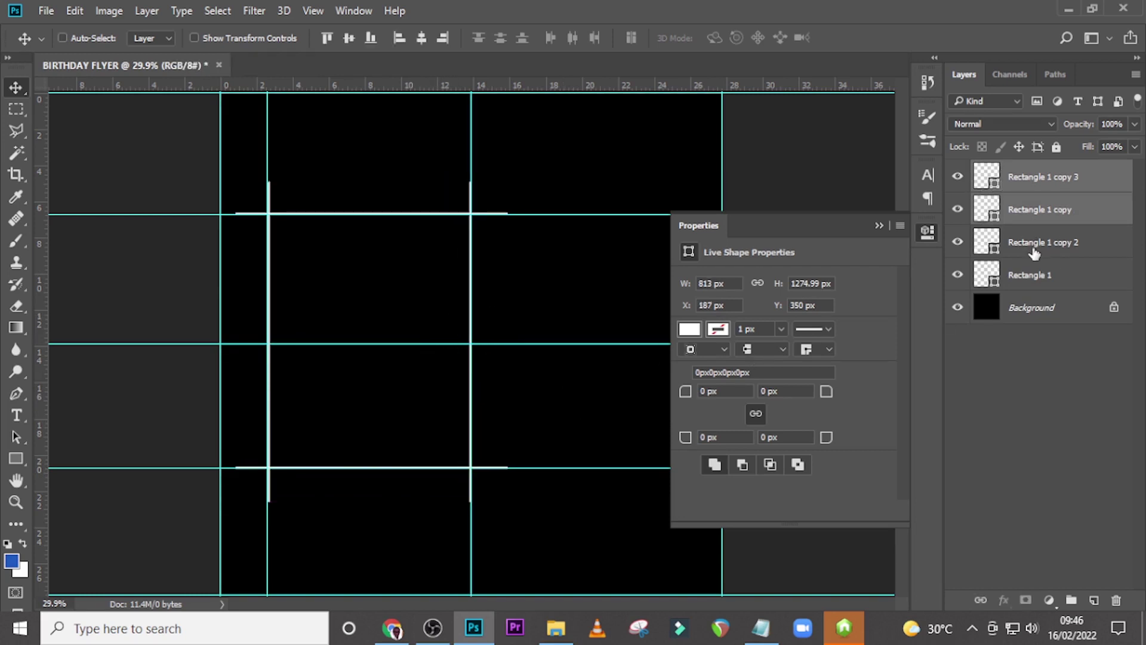
left_click(1034, 249, "ctrl")
left_click(1032, 280, "ctrl")
key("ctrl+t")
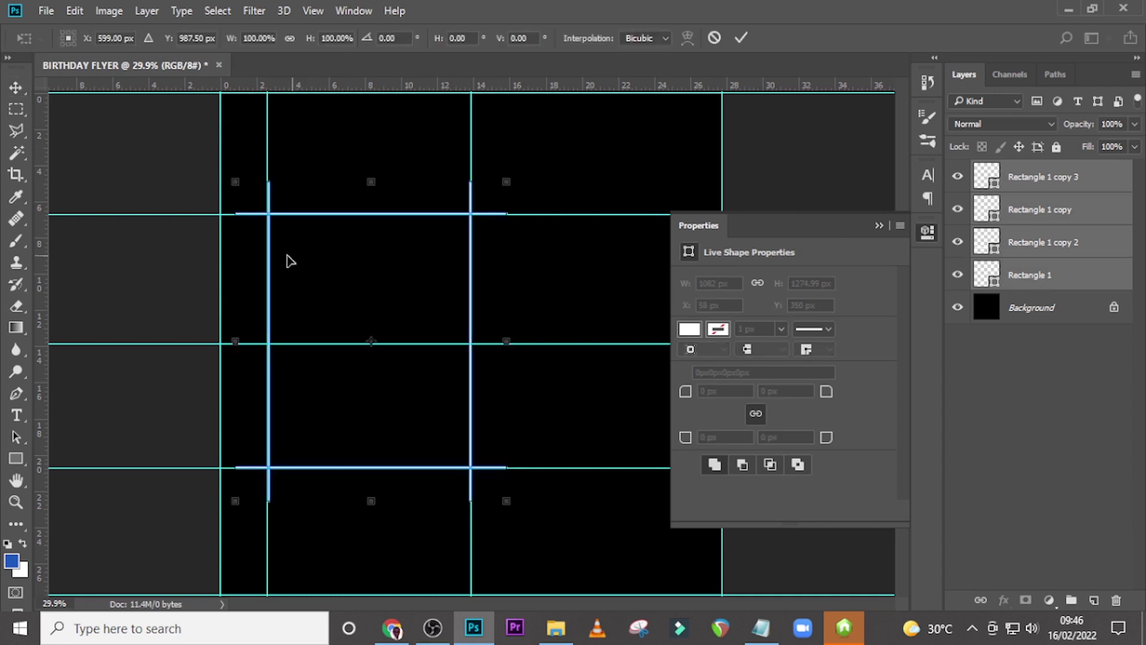
left_click_drag(45, 302, 369, 283)
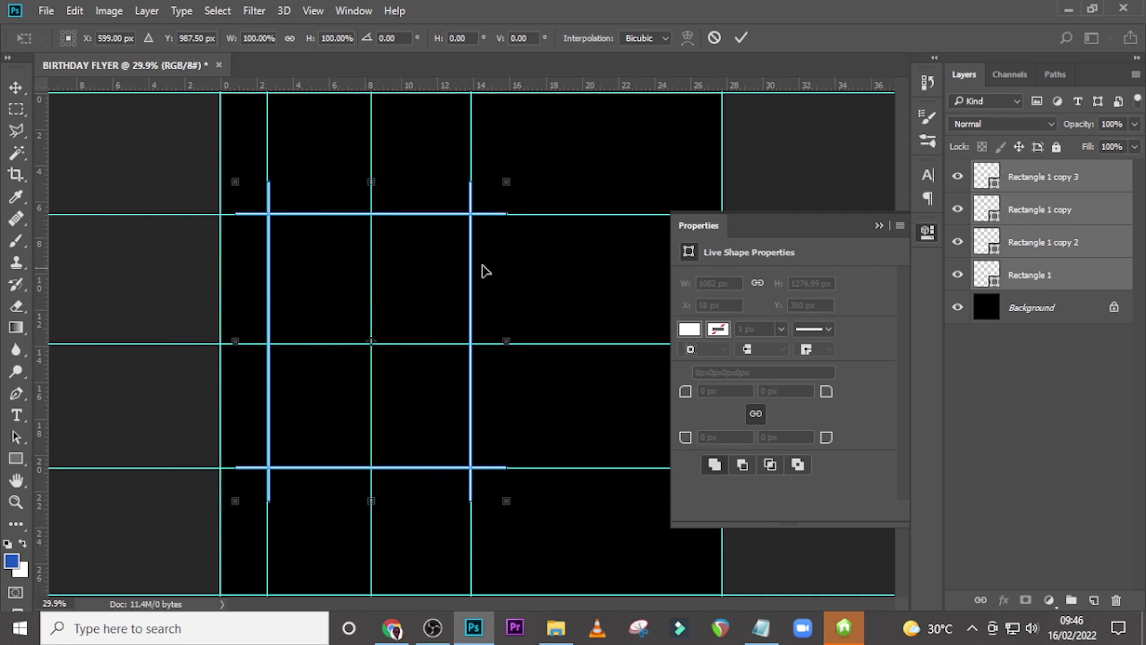
Group the four selected line layers and rename the group LINES.
key("Return")
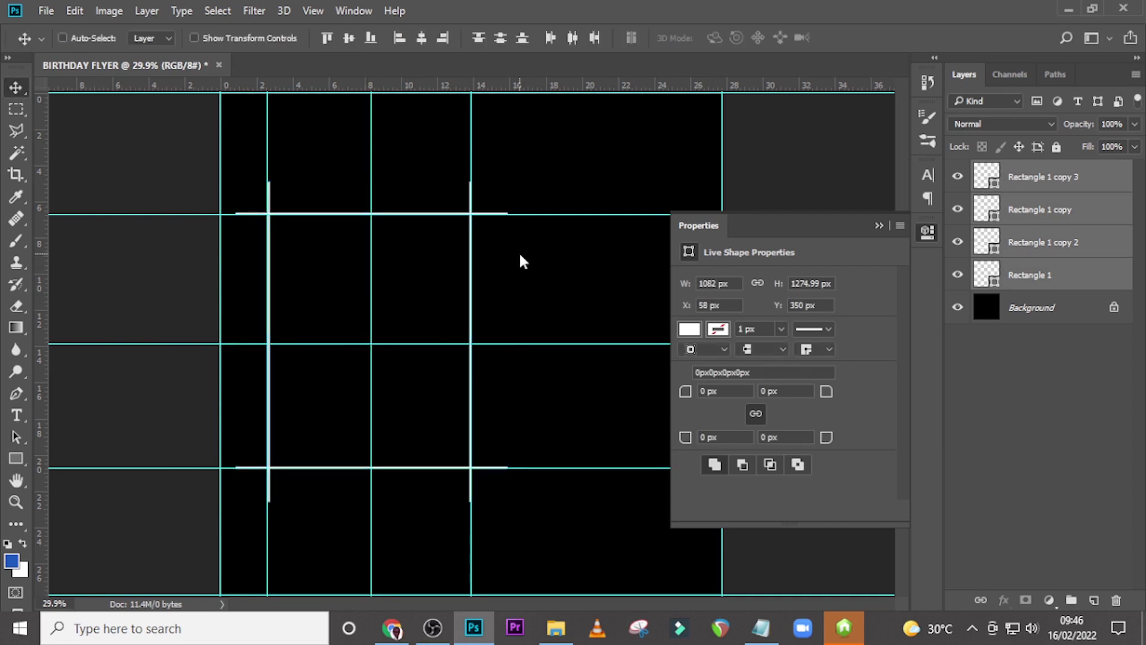
key("ctrl+semicolon")
key("ctrl+semicolon")
key("ctrl+g")
double_click(1020, 170)
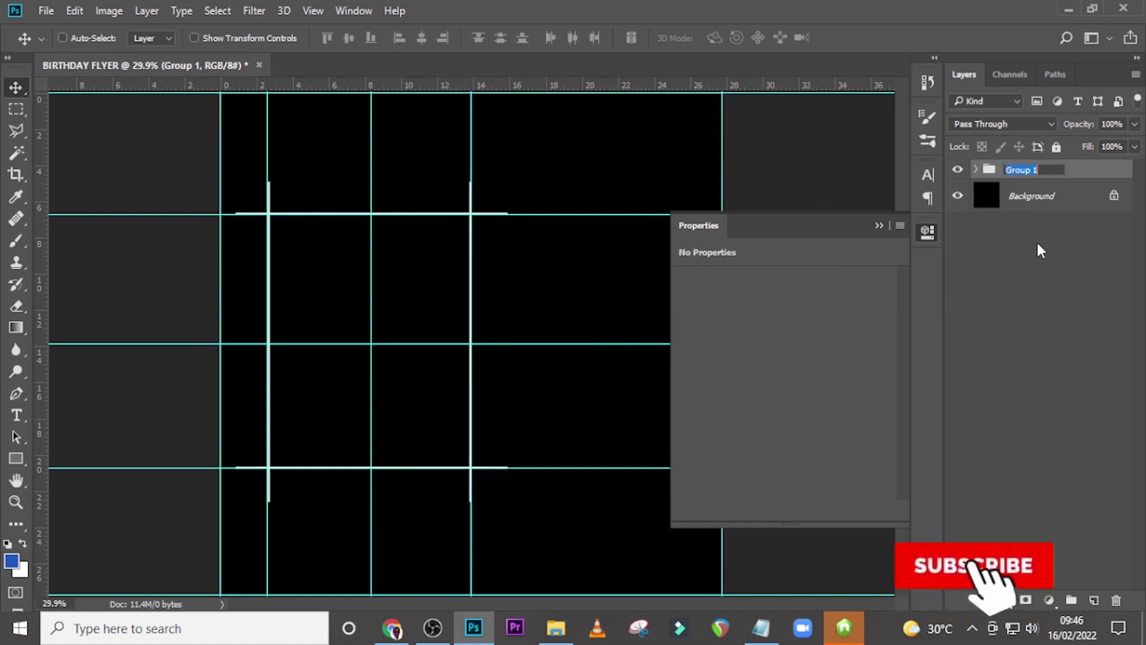
type("L")
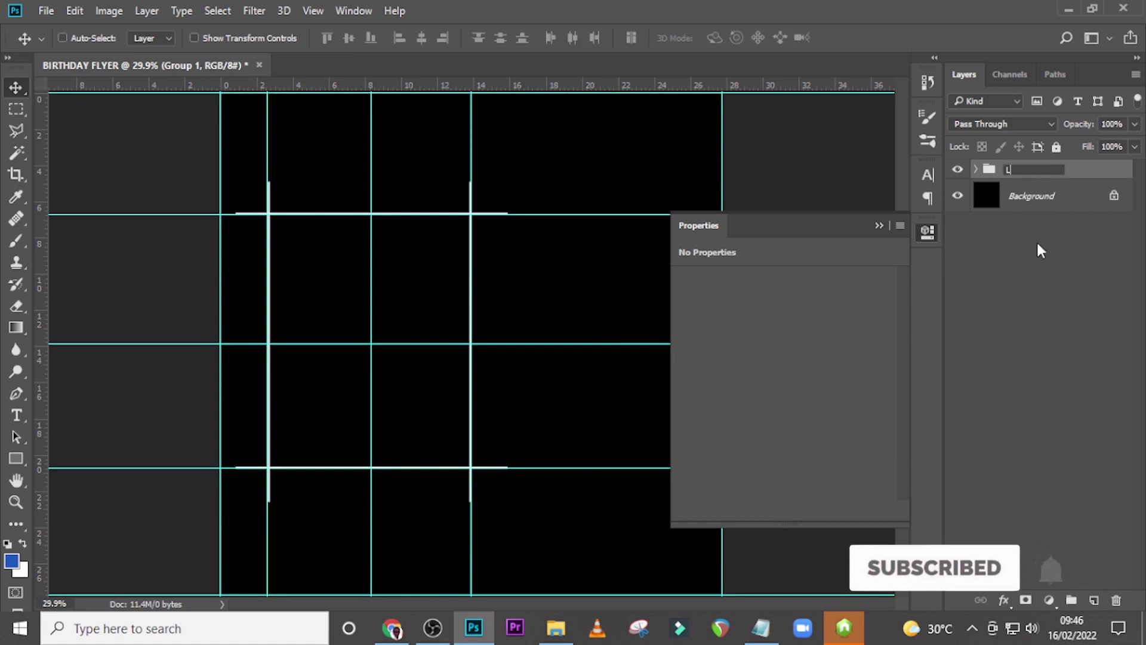
type("INES")
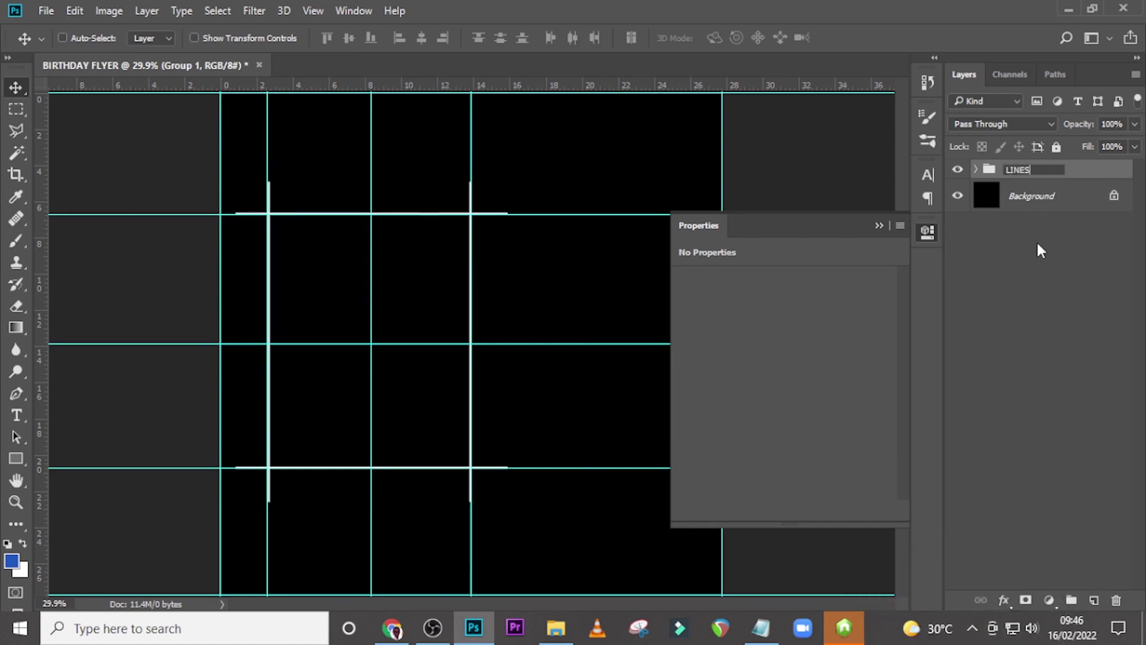
key("Return")
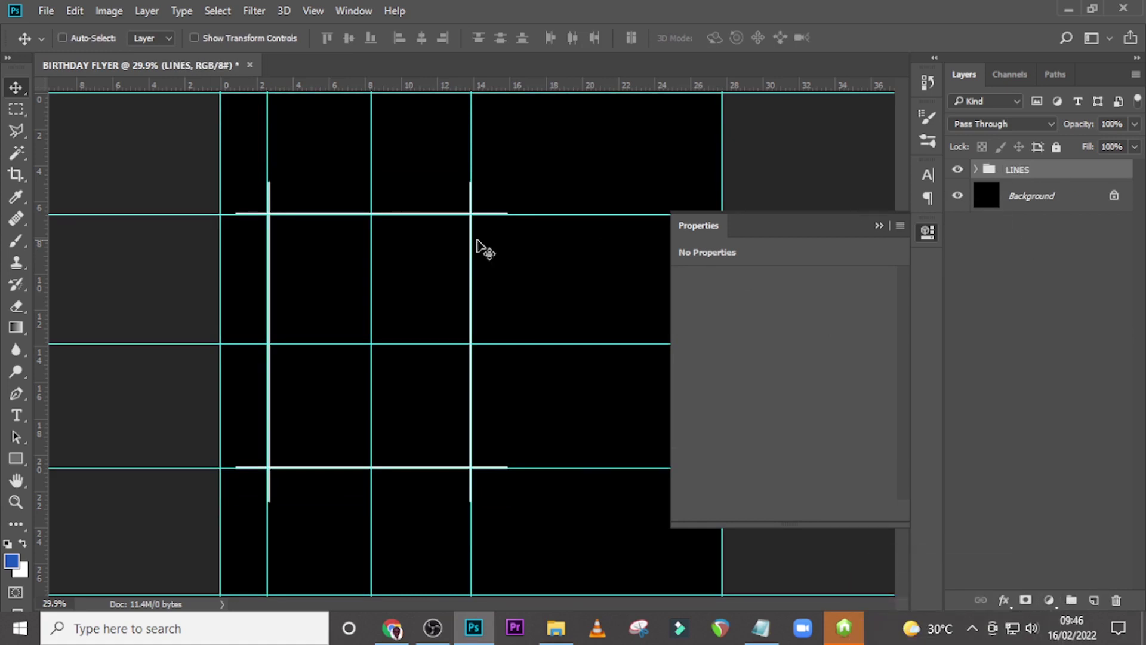
Draw a blue rectangle of about 813 × 1011 px filling the area enclosed by the four crossing lines.
left_click(18, 461)
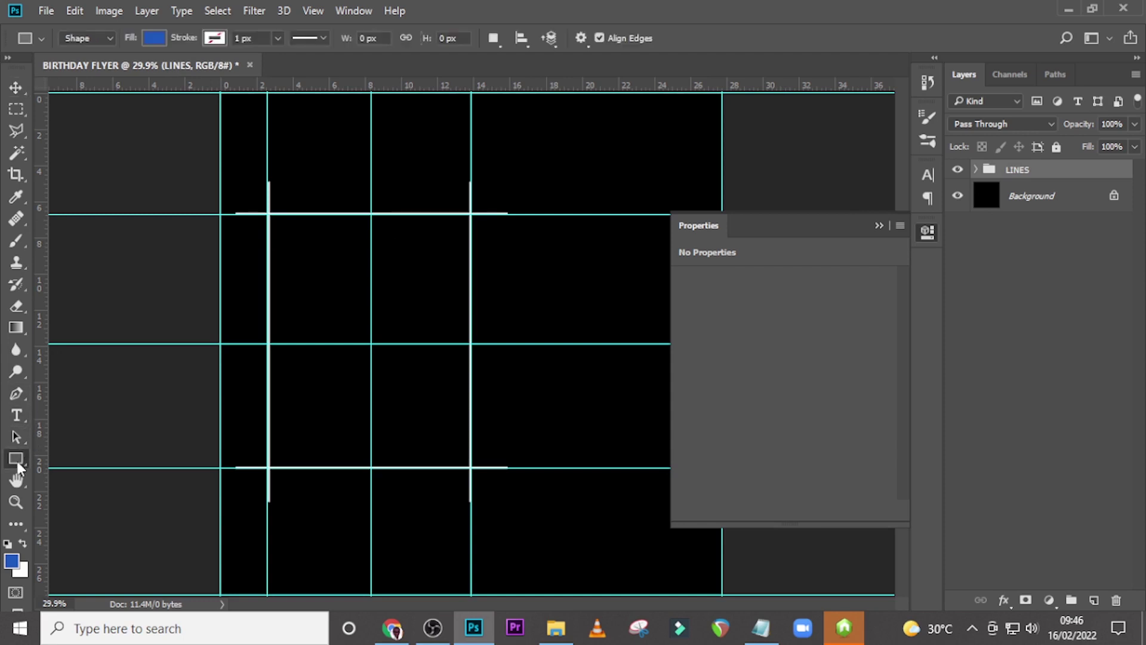
left_click_drag(269, 215, 471, 468)
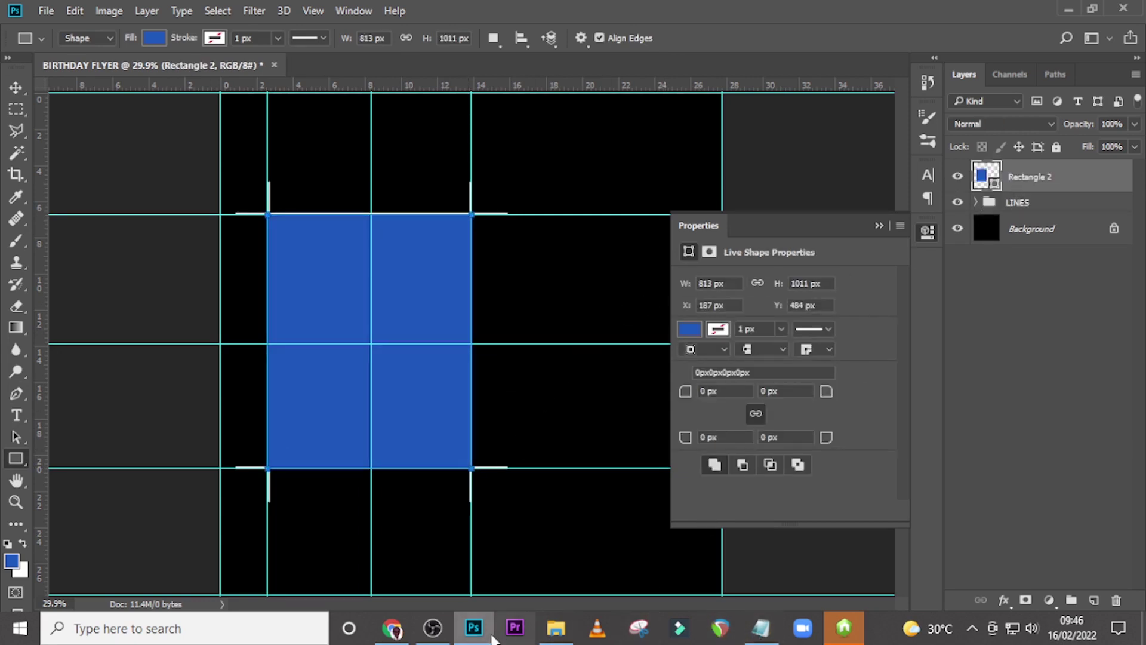
Place the photo of the woman in the pink top from File Explorer and enlarge it to about 244% over the blue rectangle.
left_click(556, 629)
left_click_drag(520, 230, 401, 389)
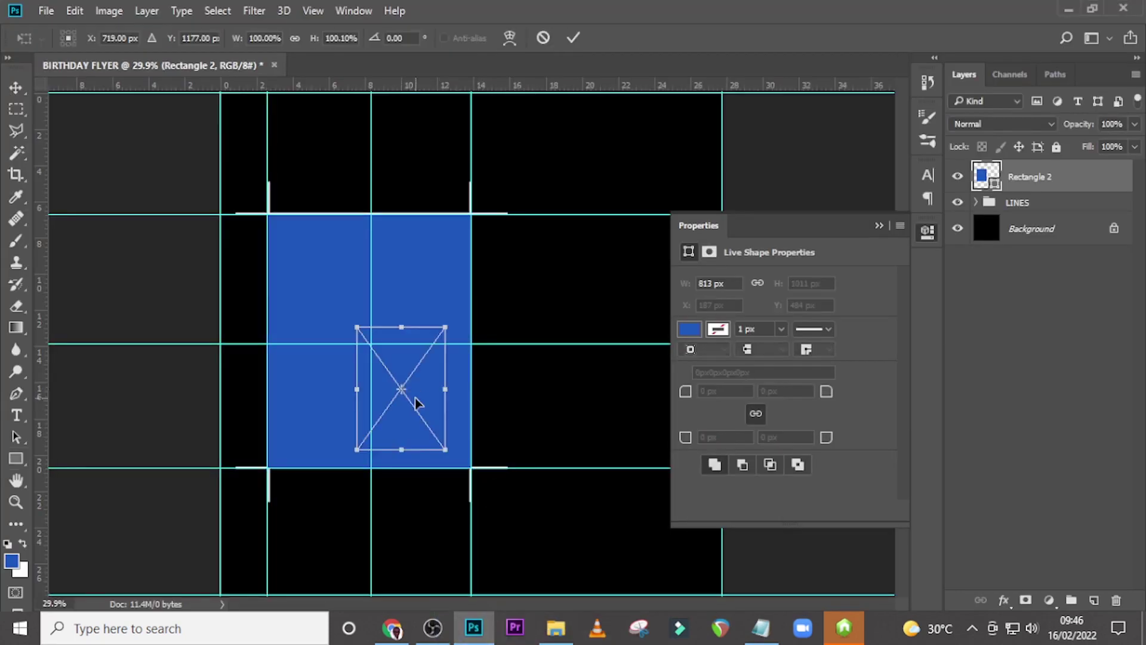
left_click_drag(452, 457, 469, 472)
left_click_drag(341, 300, 251, 185)
left_click_drag(459, 475, 470, 482)
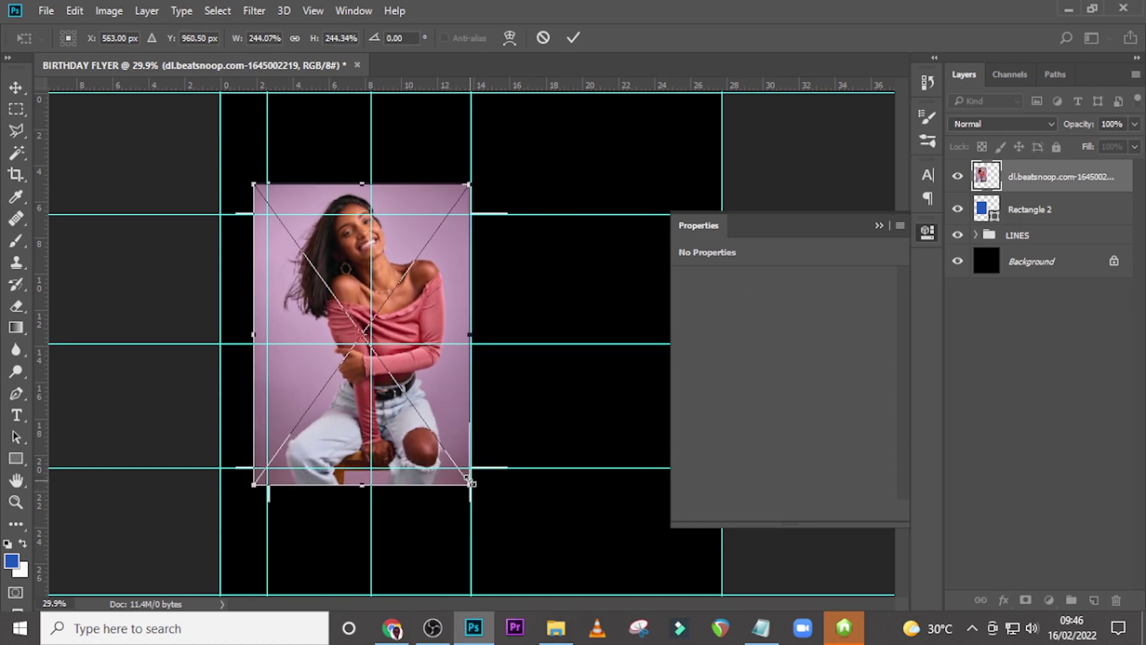
left_click_drag(427, 446, 431, 446)
key("u")
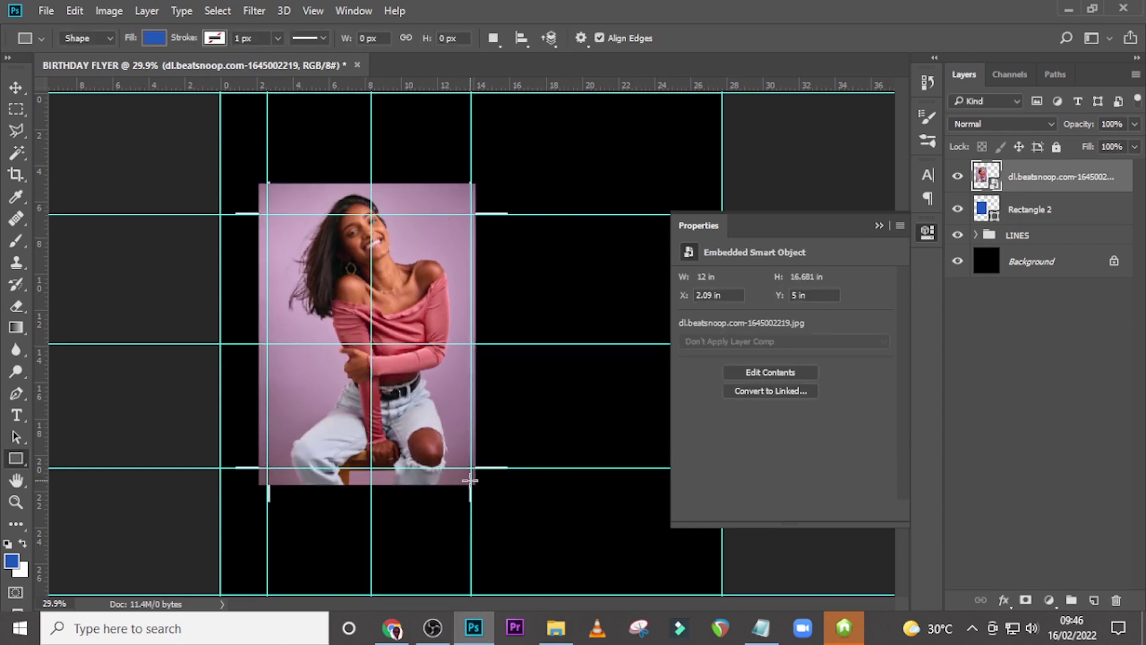
Clip the photo to the blue rectangle and move it straight down about 0.375 in.
right_click(1018, 177)
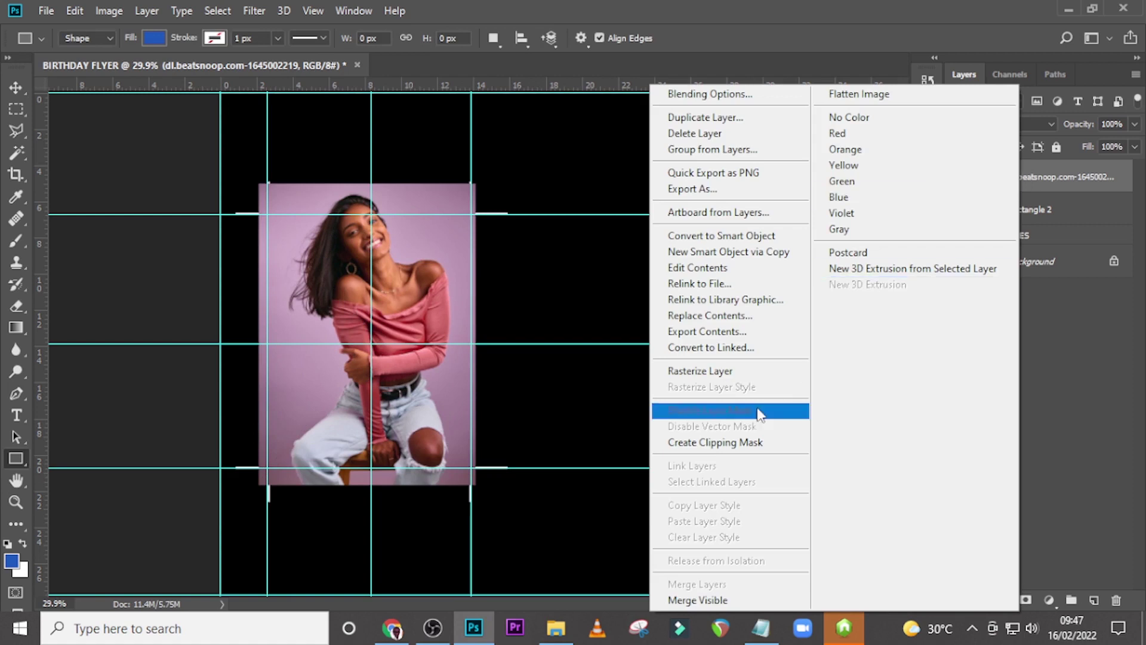
left_click(729, 442)
key("v")
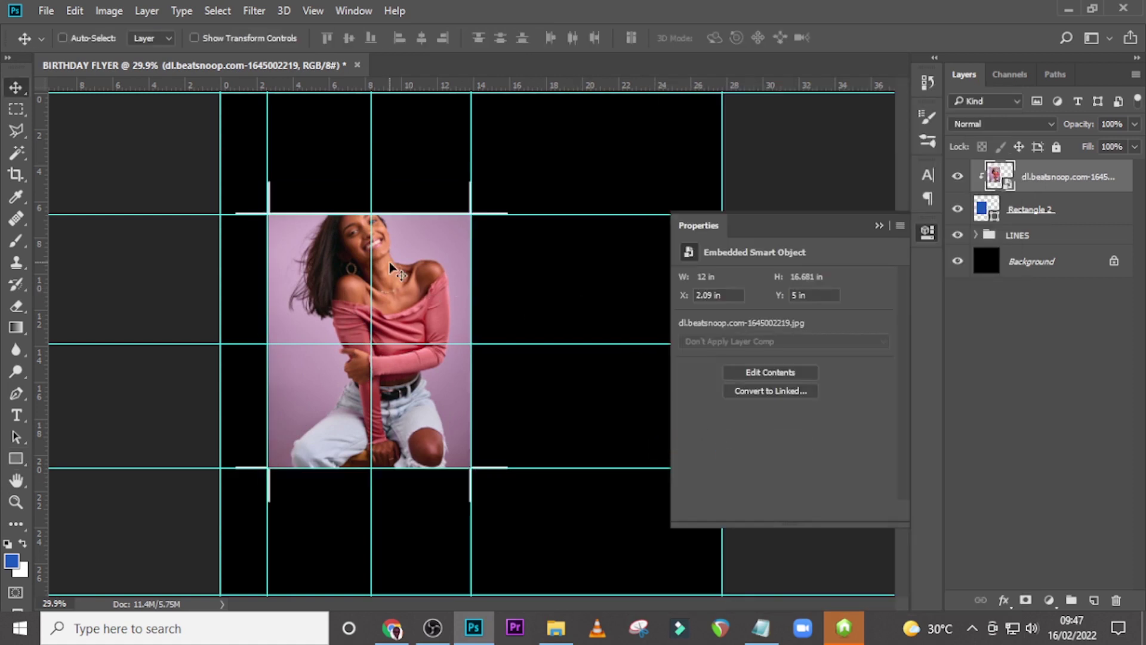
left_click_drag(389, 263, 391, 269)
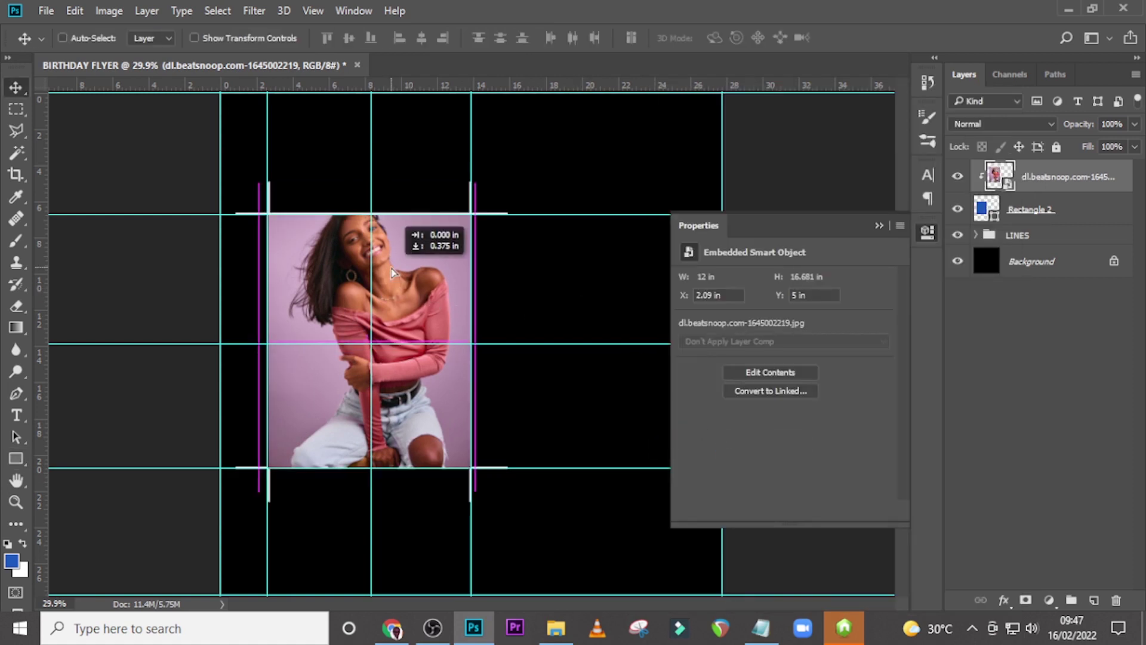
Scale the clipped photo down to about 11.53 × 16.03 in to fit the rectangle's width, and hide the guides.
key("ctrl+t")
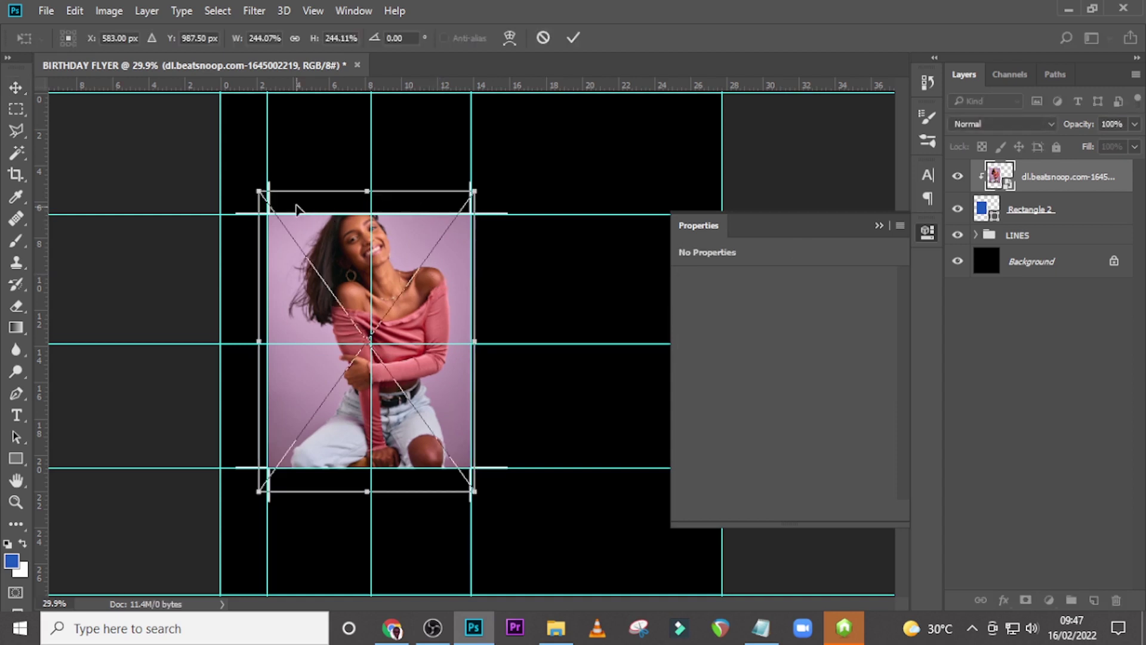
left_click_drag(267, 197, 267, 199)
left_click_drag(471, 201, 469, 203)
key("Return")
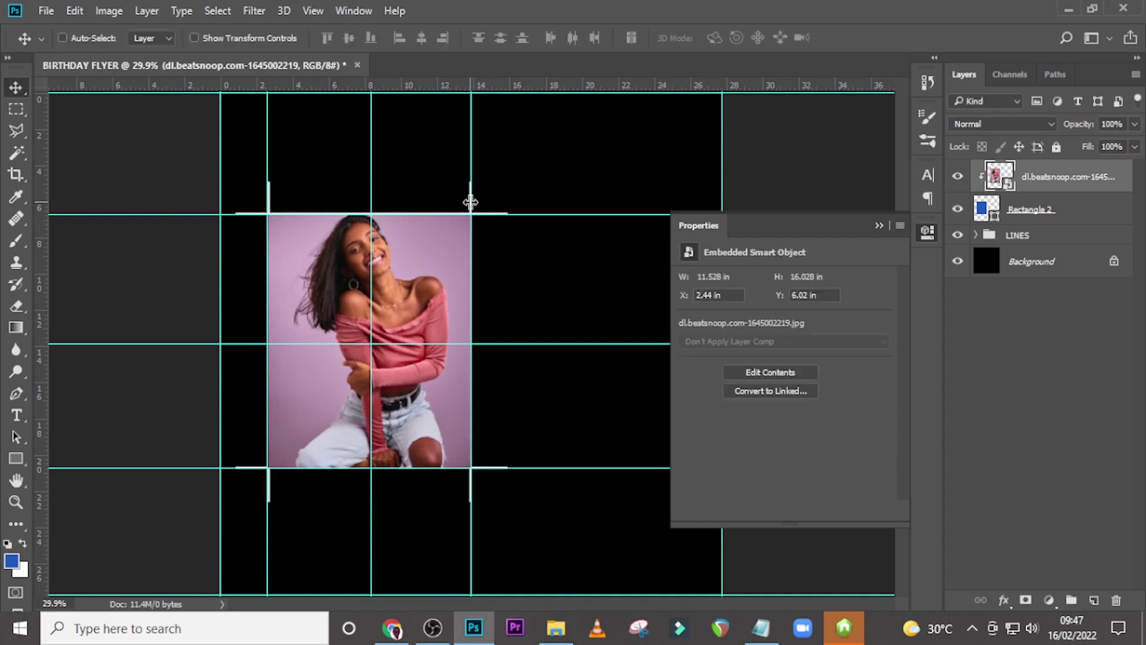
key("ctrl+semicolon")
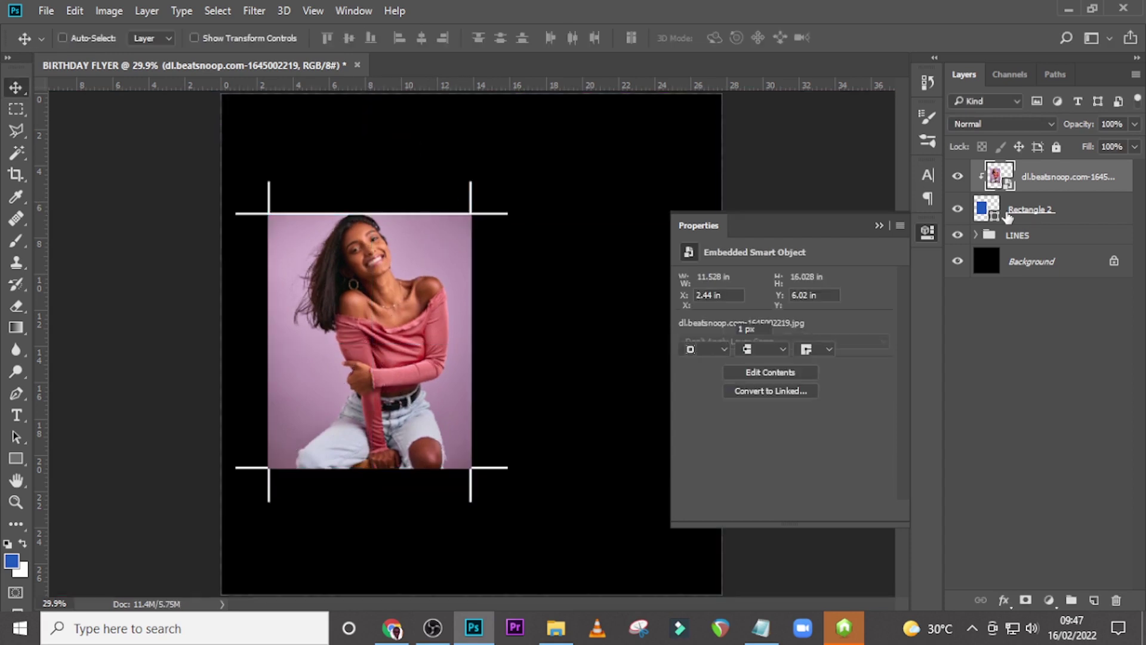
Duplicate the blue rectangle and move the original rectangle layer above the clipped photo.
left_click(1013, 215)
key("ctrl+j")
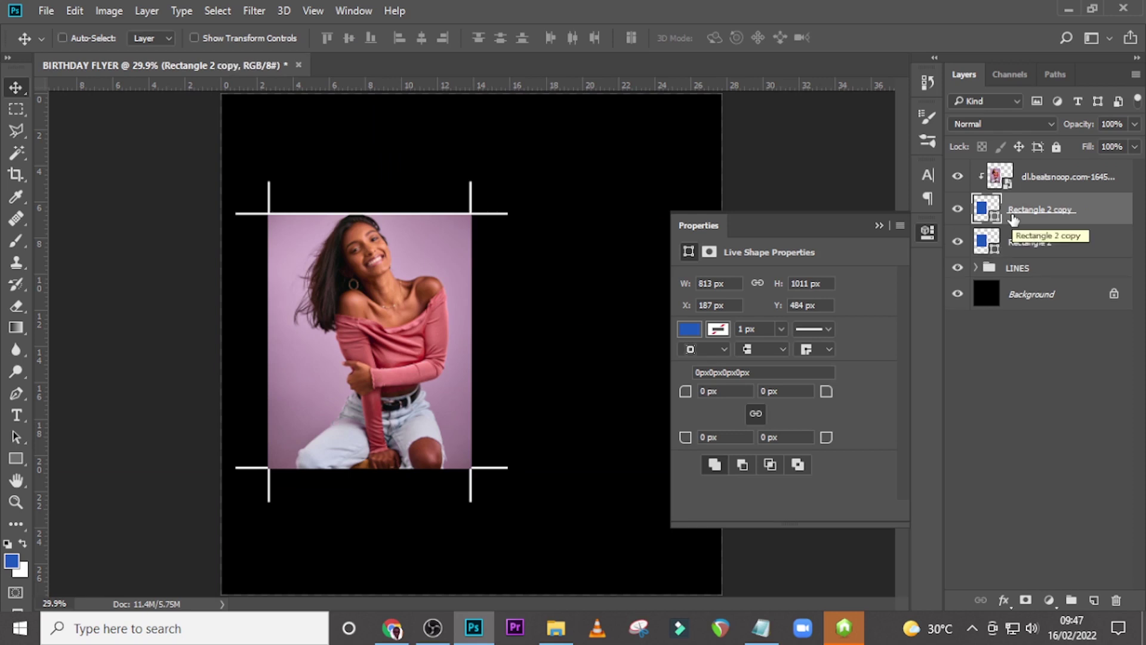
left_click(1032, 241)
left_click_drag(1034, 238, 1034, 164)
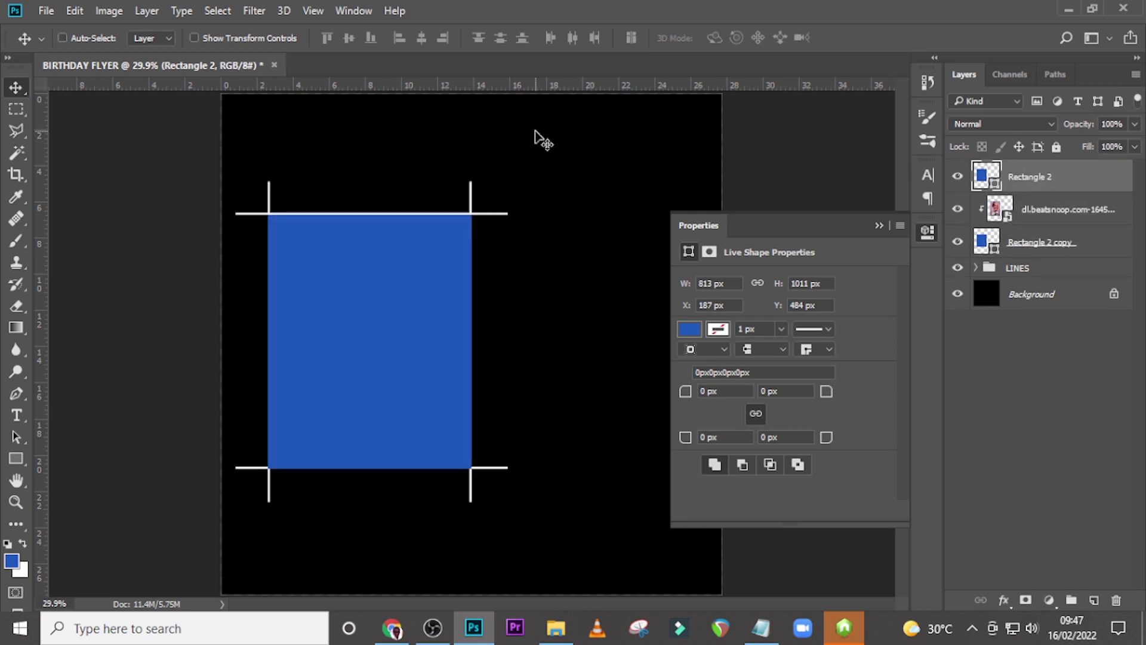
Set the uppermost rectangle's fill to no colour.
key("u")
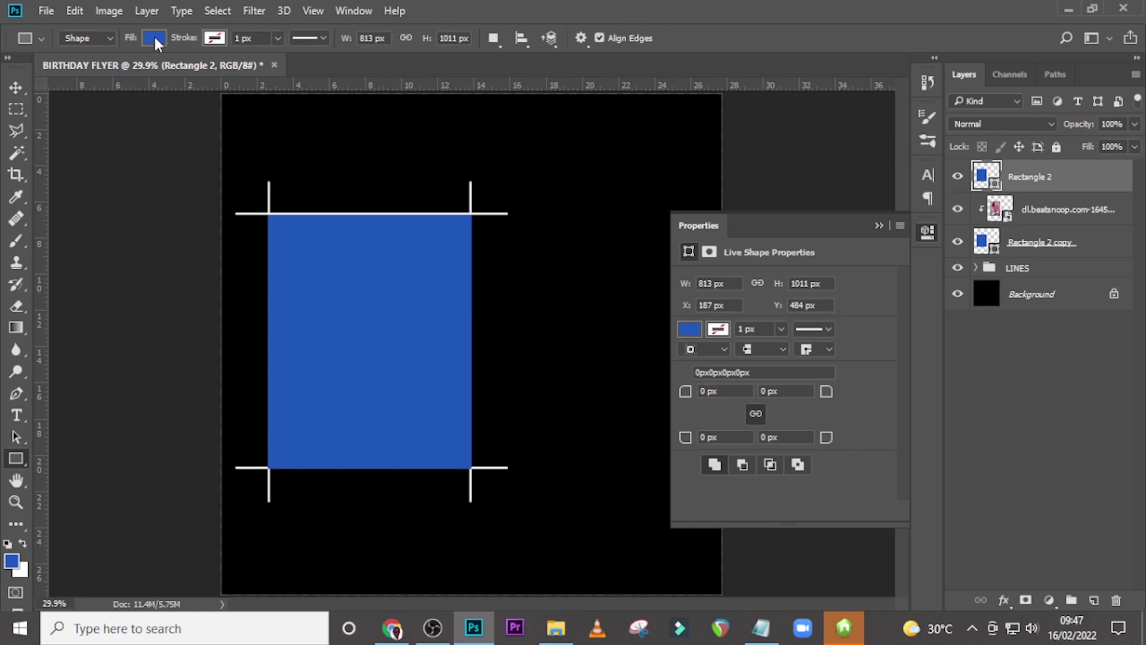
left_click(154, 38)
left_click(82, 71)
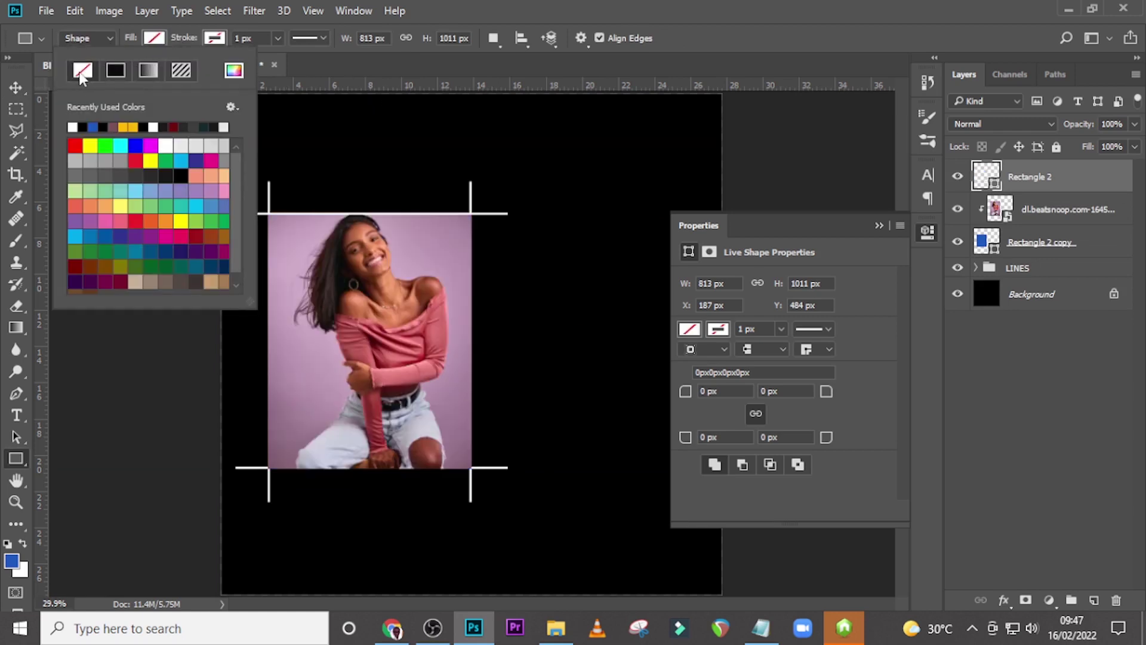
Give the unfilled rectangle a golden yellow stroke with the hex colour FCBD27.
left_click(215, 38)
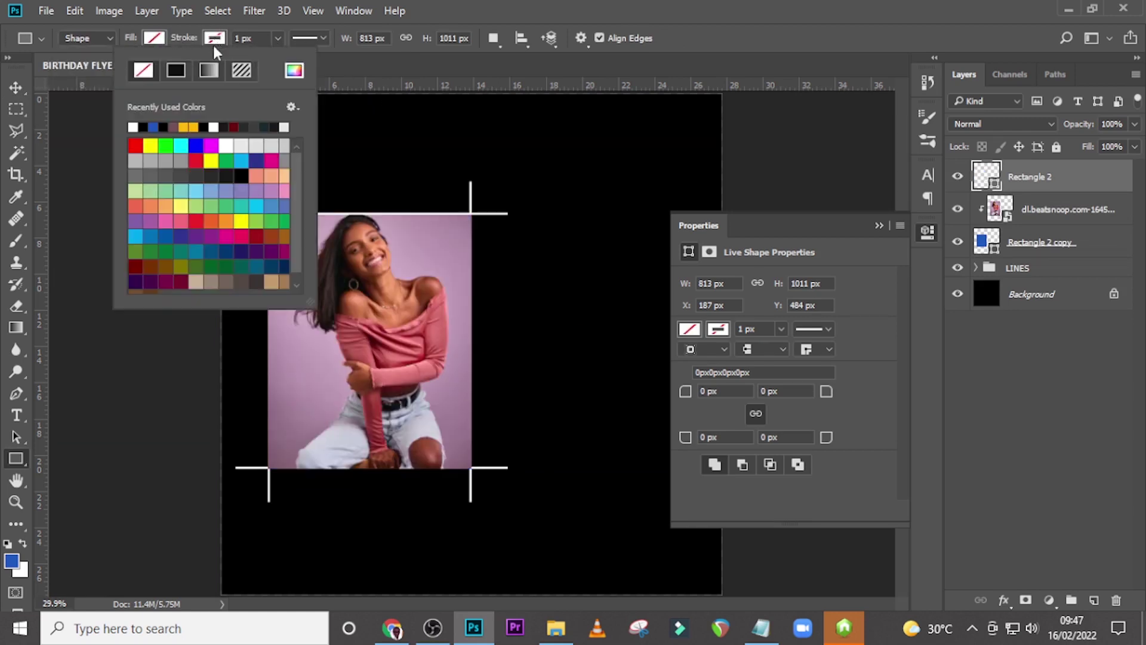
left_click(294, 71)
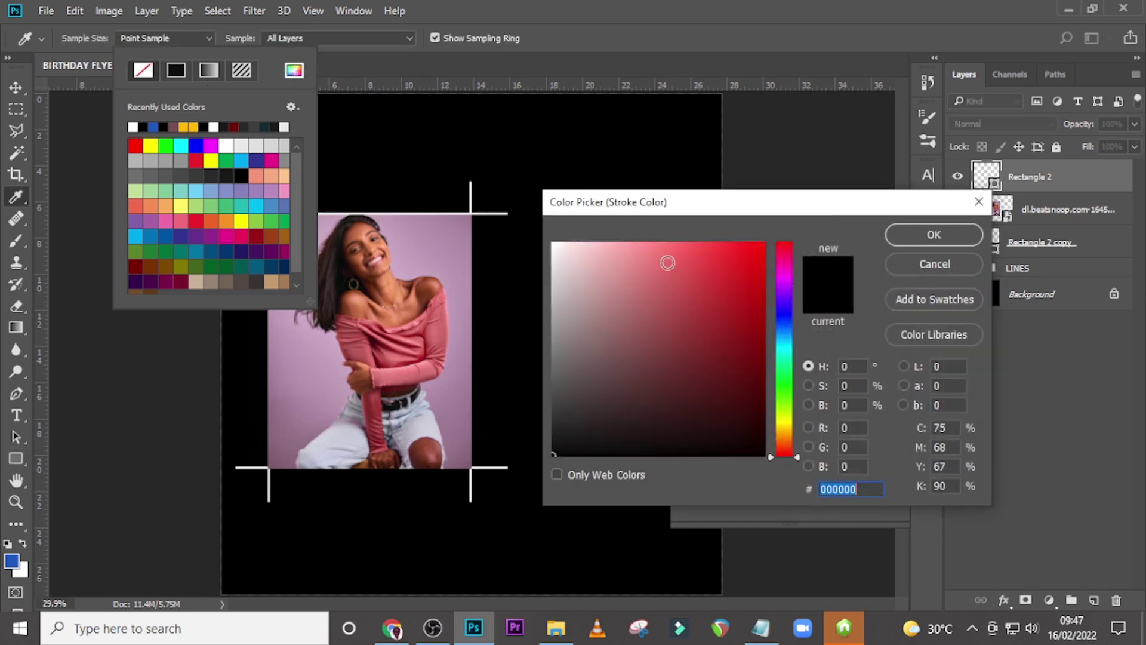
type("F")
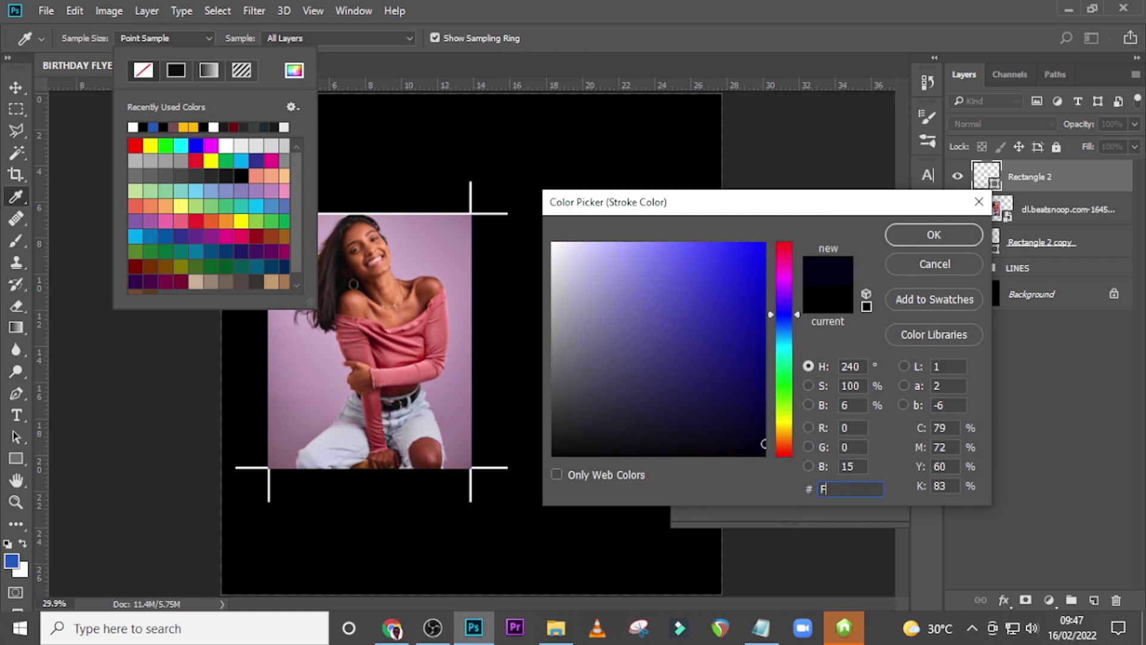
type("CB")
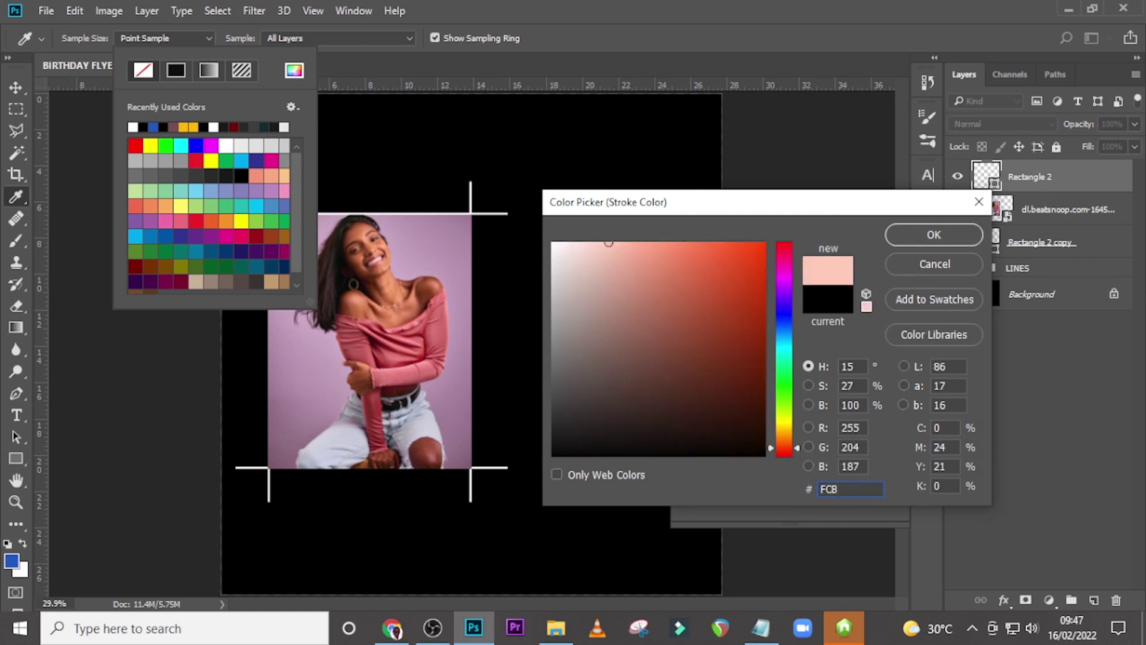
type("D2")
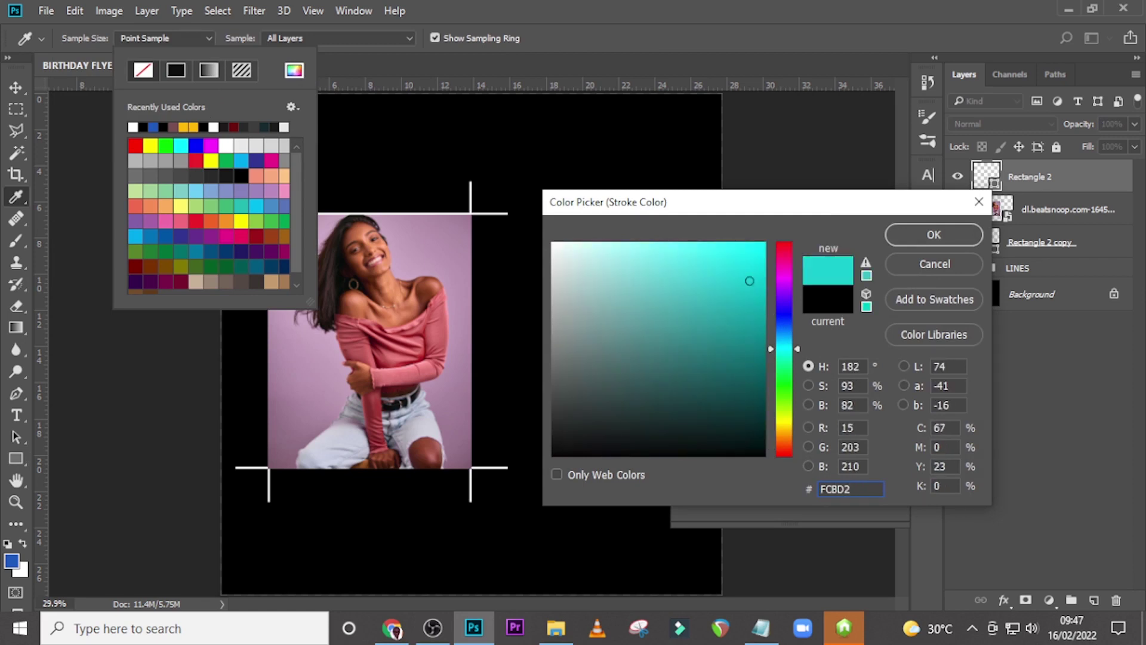
type("7")
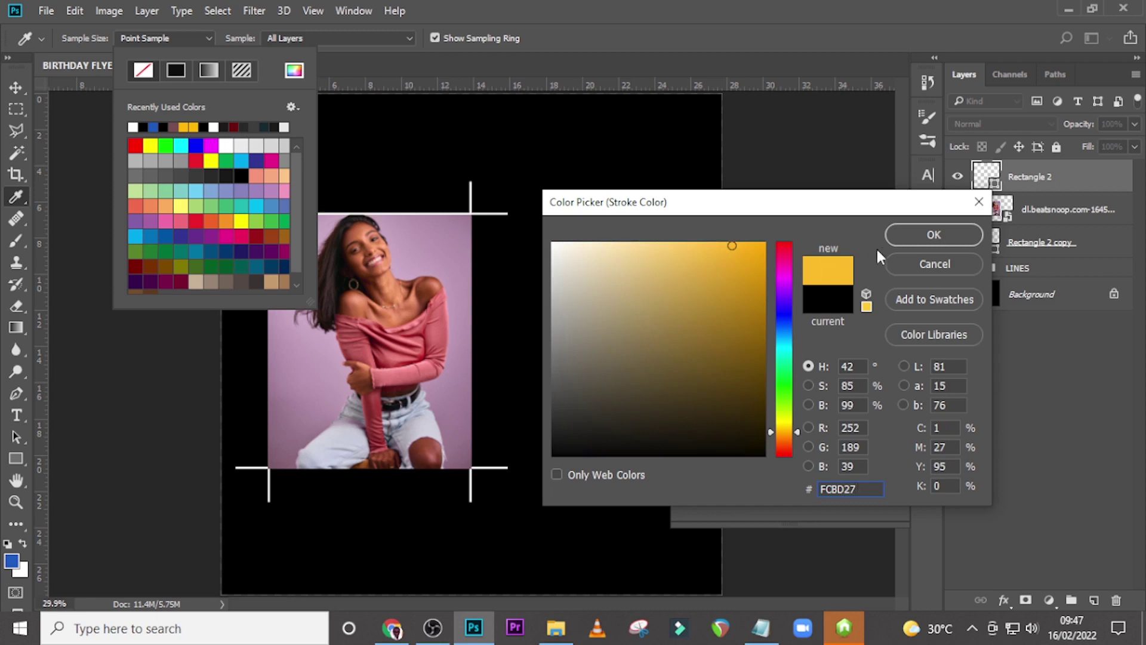
left_click(944, 235)
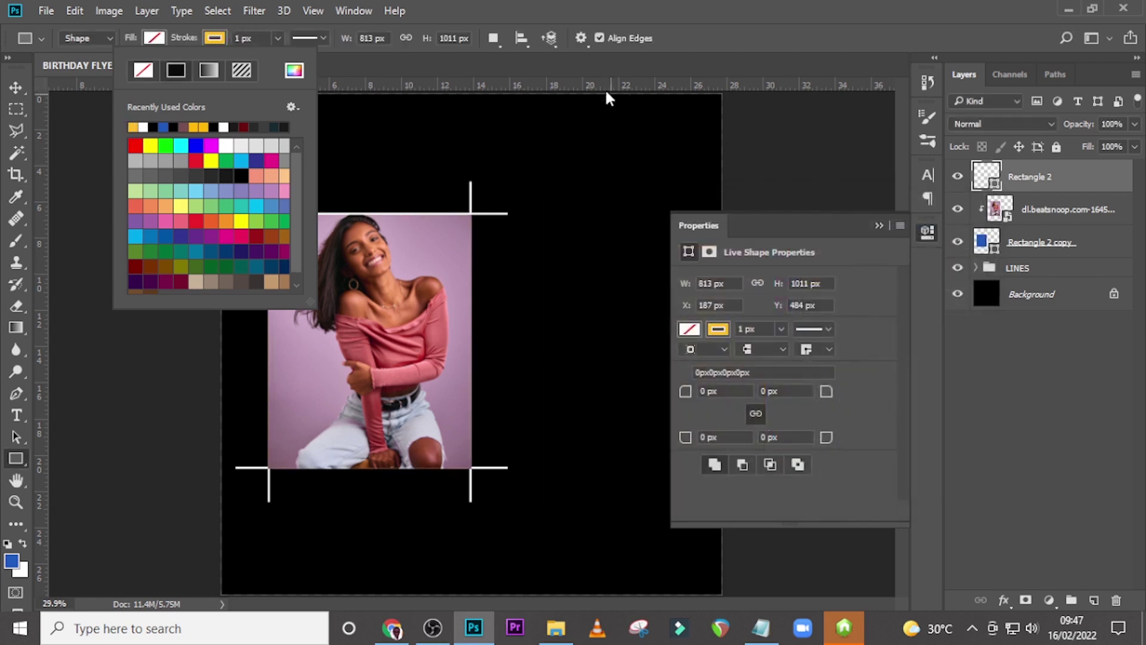
Set the yellow rectangle's stroke width to 6.99 px.
left_click(259, 40)
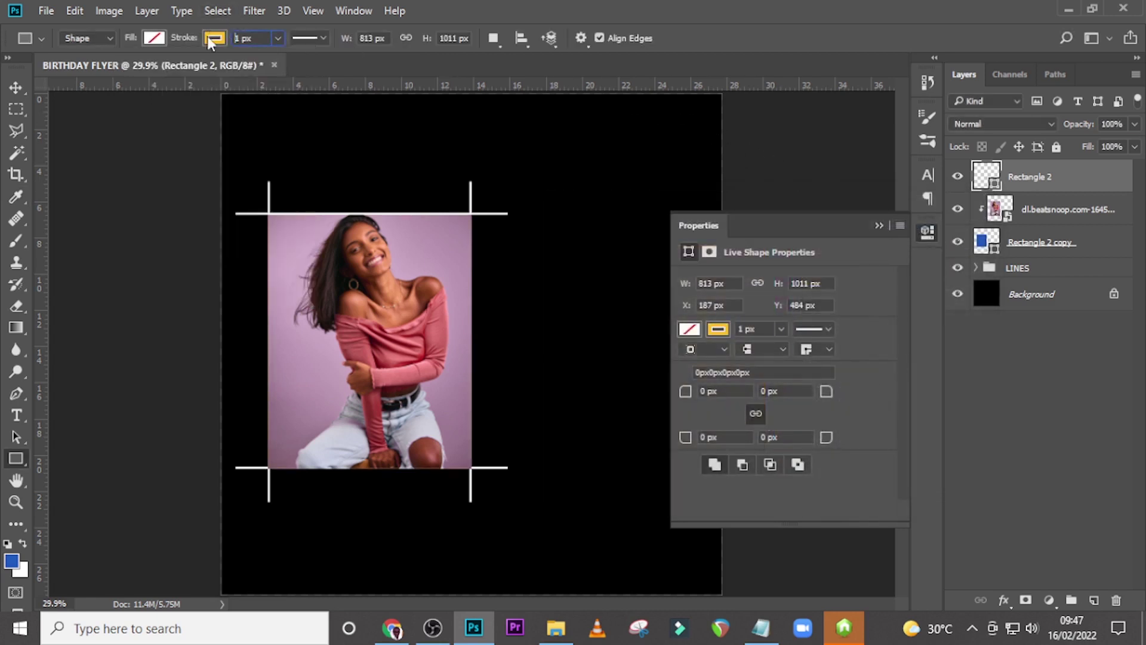
left_click(210, 40)
left_click(254, 37)
double_click(253, 37)
type("6.99")
key("Return")
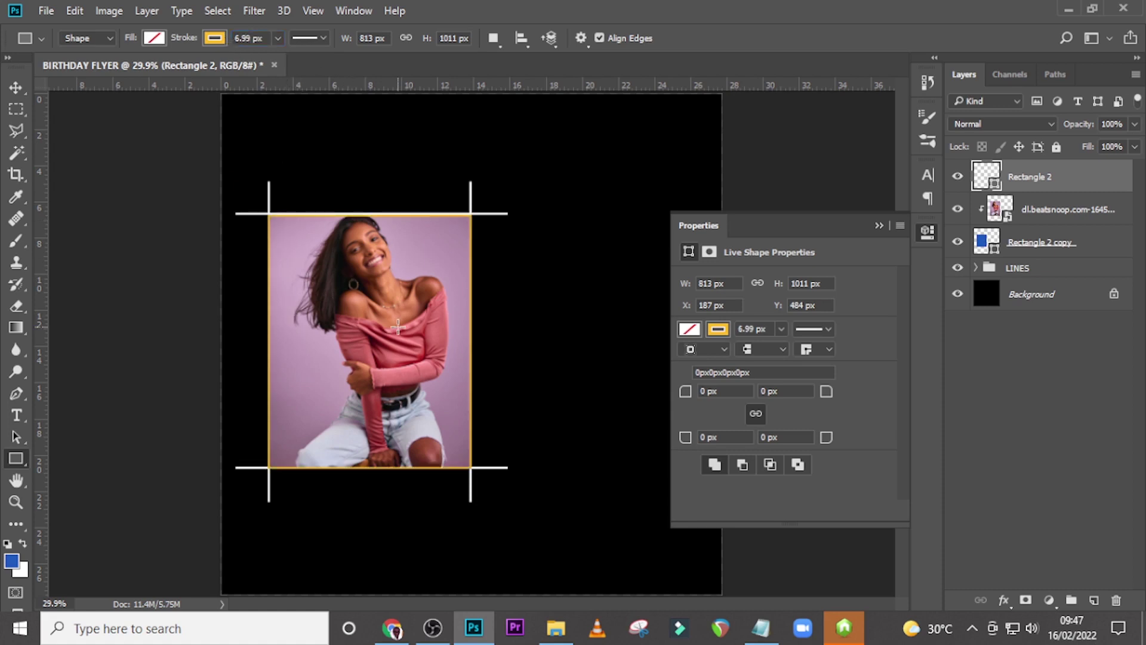
Stretch the yellow outline's upper edge slightly upward onto the white line, making the outline about 1018 px high.
key("ctrl+plus")
key("ctrl+plus")
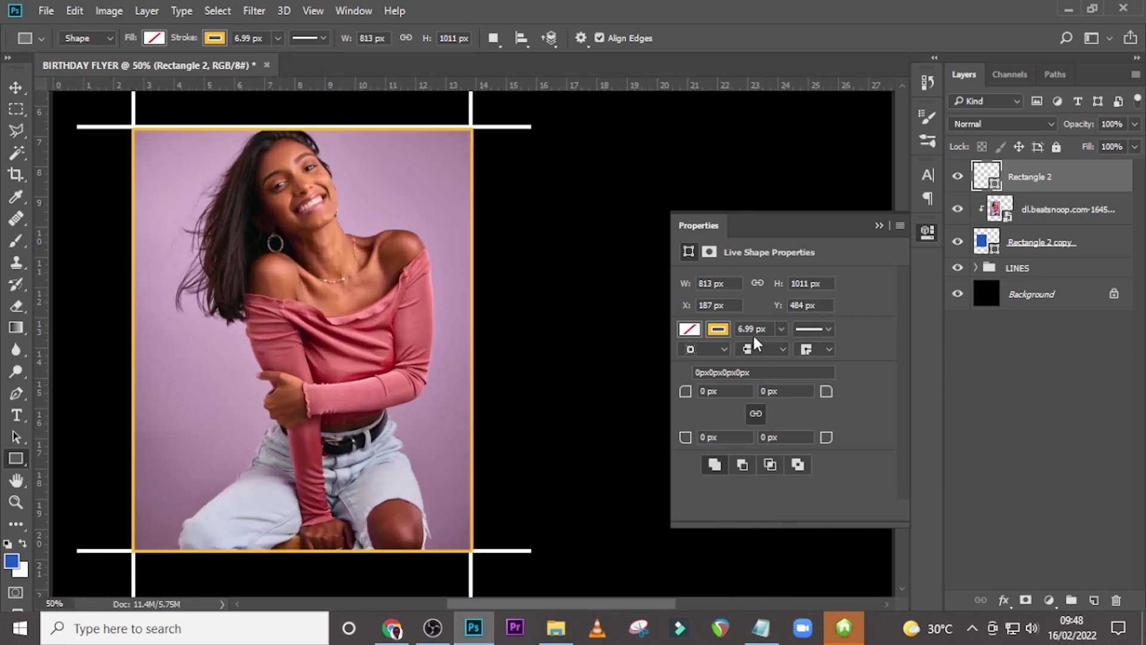
key("ctrl+t")
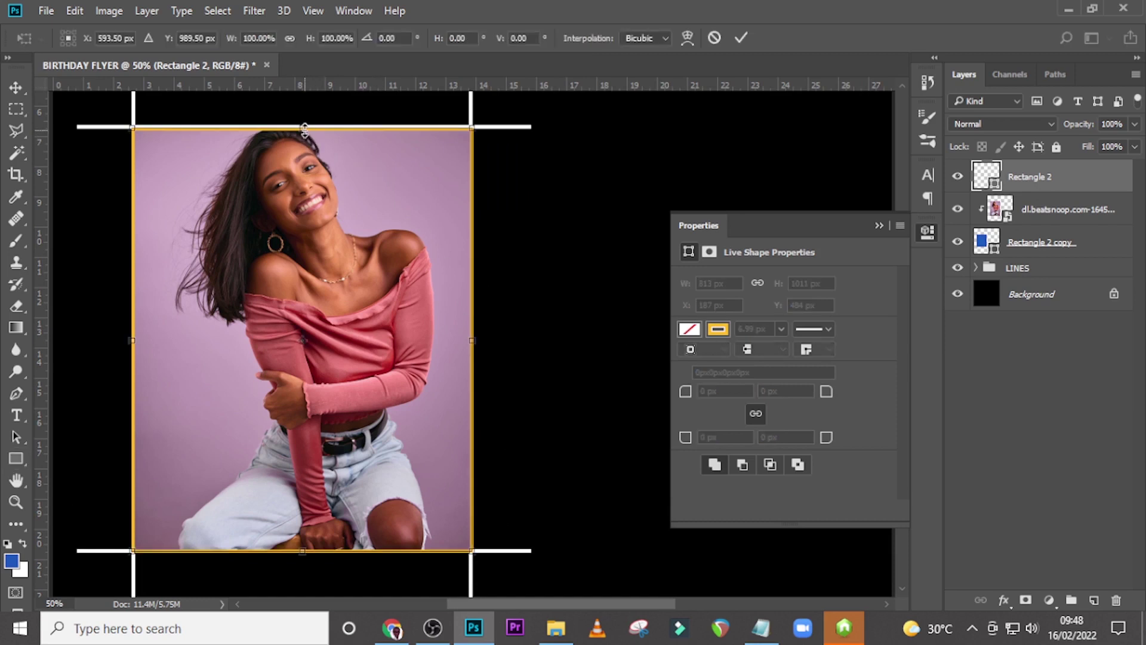
left_click_drag(304, 127, 304, 124)
key("Return")
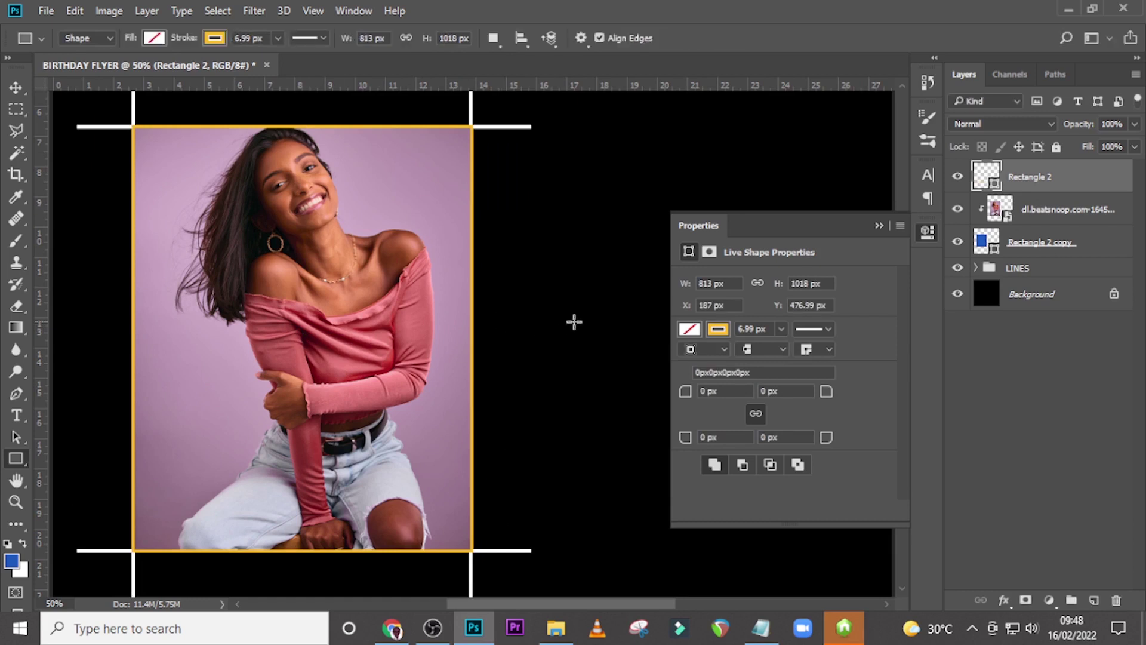
Group the yellow outline, the clipped photo and its base rectangle.
scroll(733, 253, "down", 3)
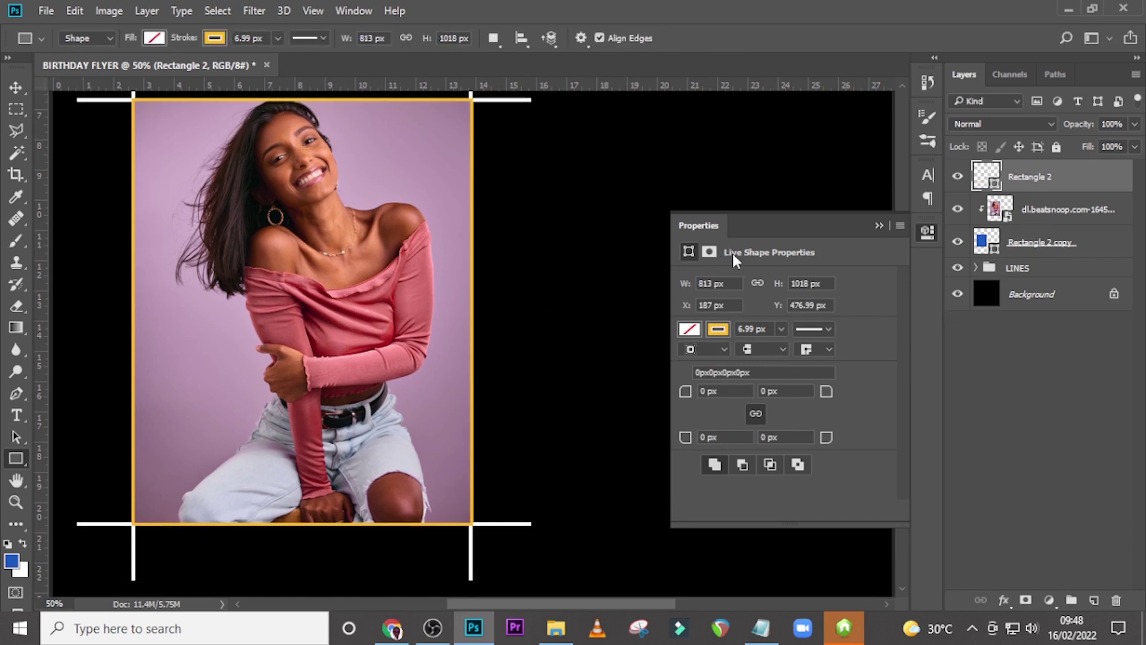
left_click(1039, 219)
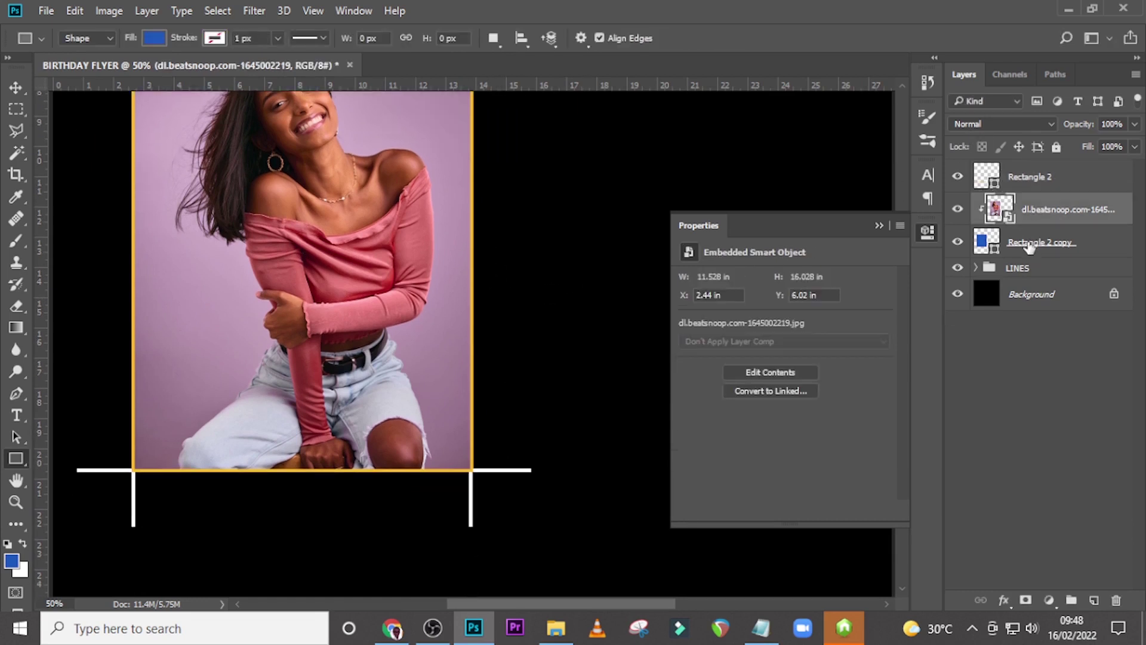
left_click(1040, 237)
left_click(1042, 206, "shift")
key("ctrl+g")
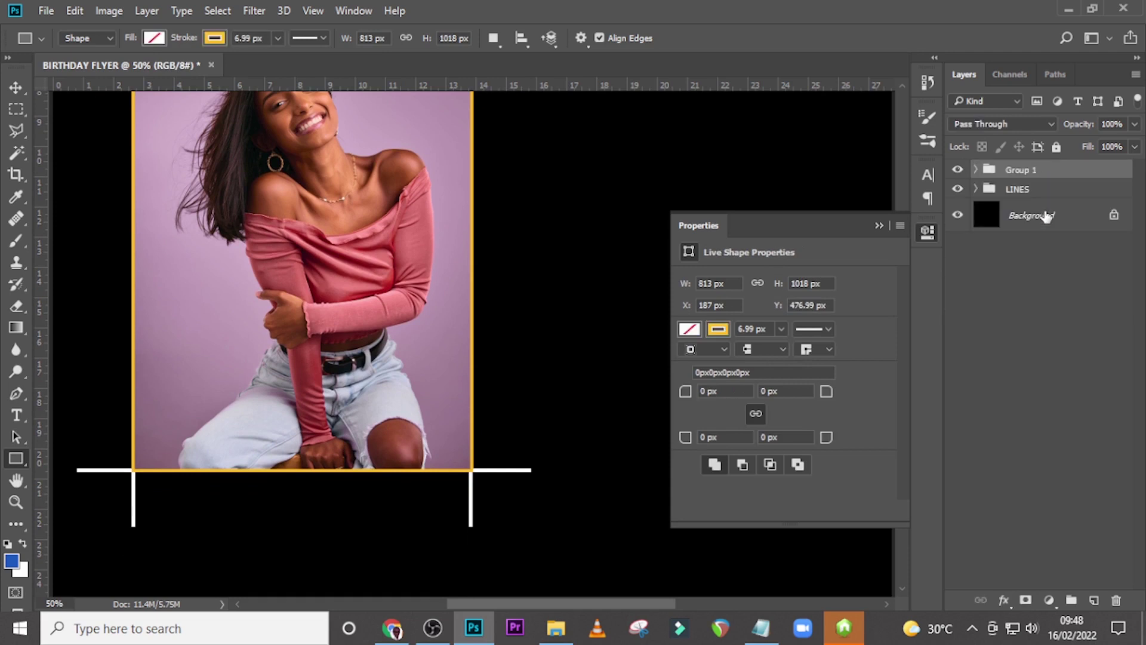
Rename the group holding the outline and clipped photo as MODEL.
double_click(1022, 170)
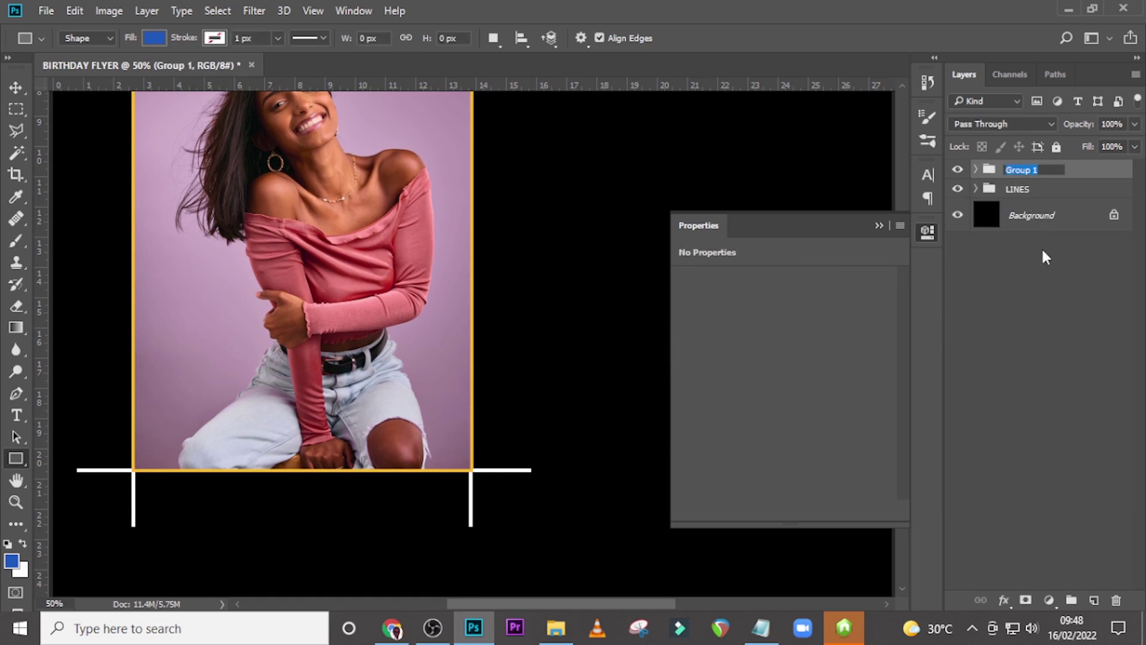
type("MODEL")
key("Return")
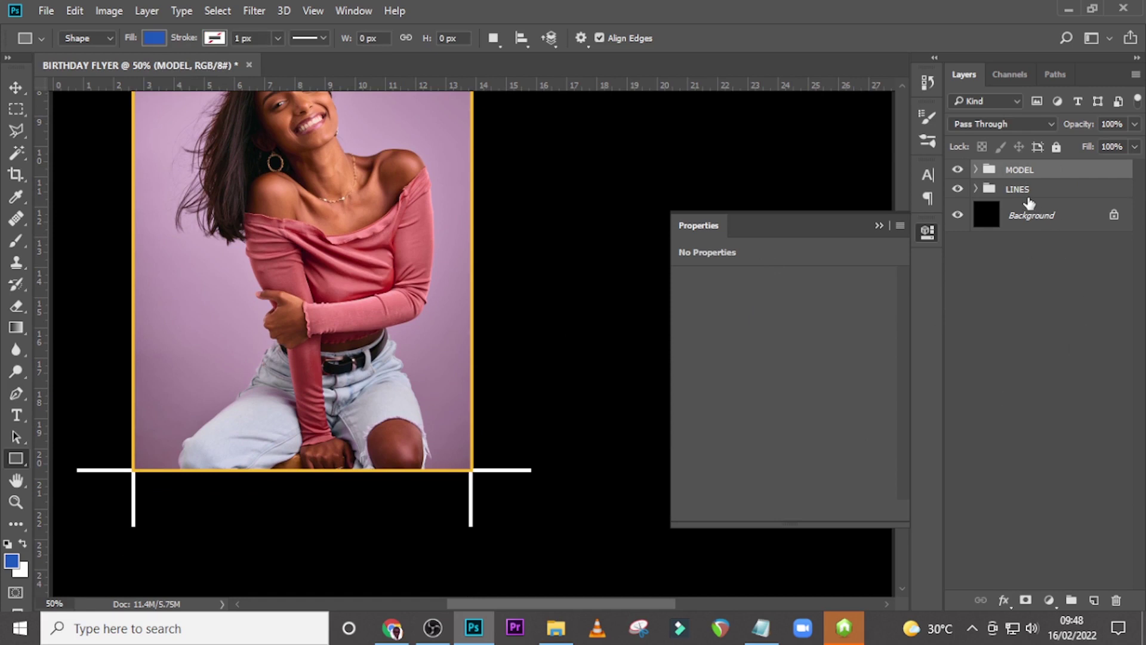
left_click(878, 225)
key("ctrl+0")
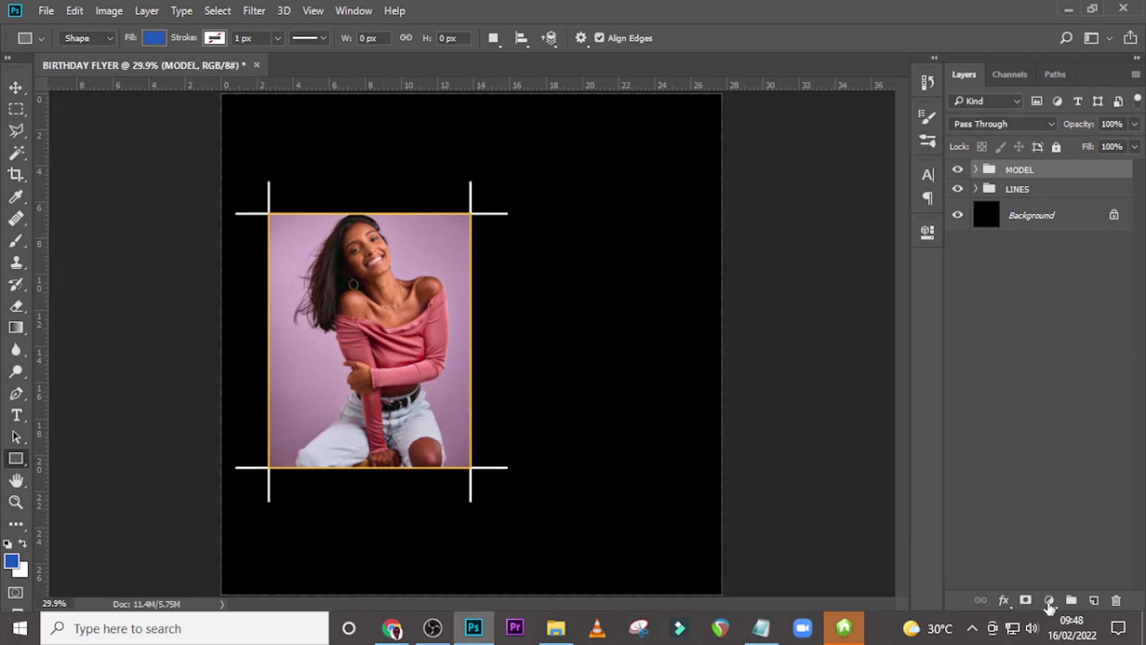
Add a solid colour fill layer directly above the background with the dark navy hex colour 000B1D.
left_click(1026, 216)
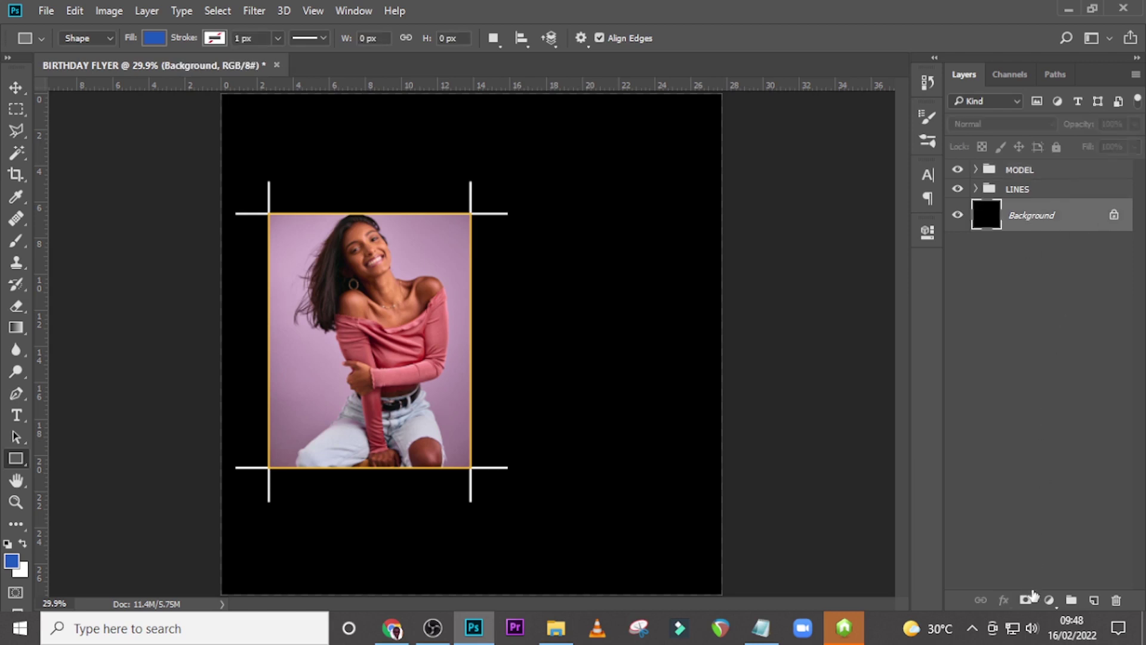
left_click(1049, 600)
left_click(1028, 239)
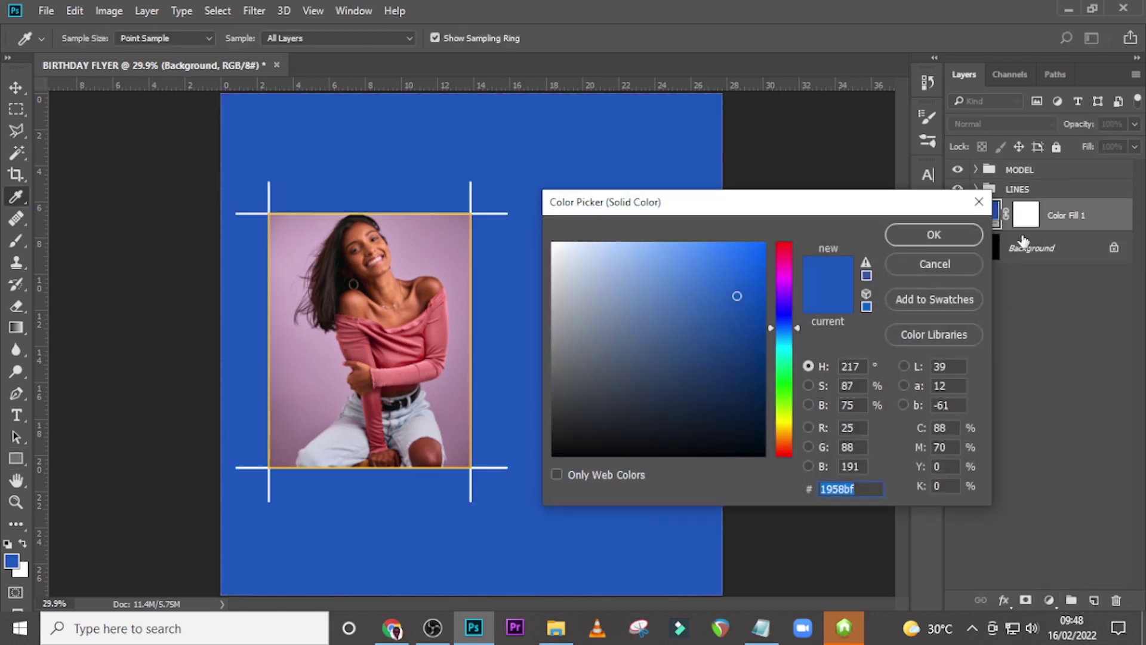
type("000")
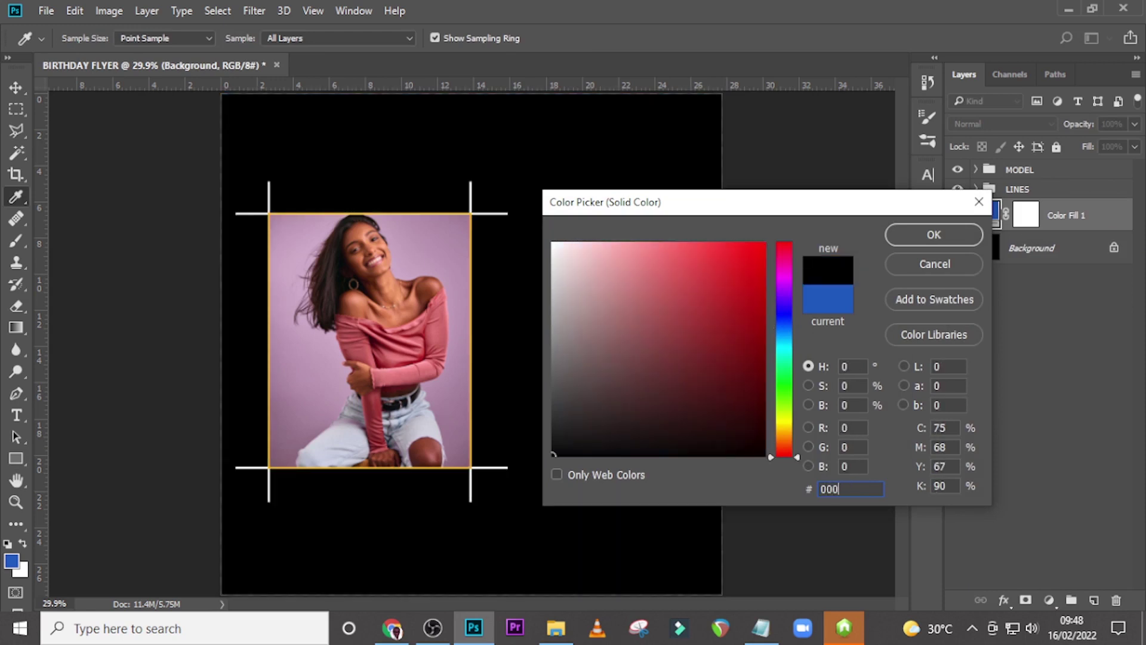
type("B1D")
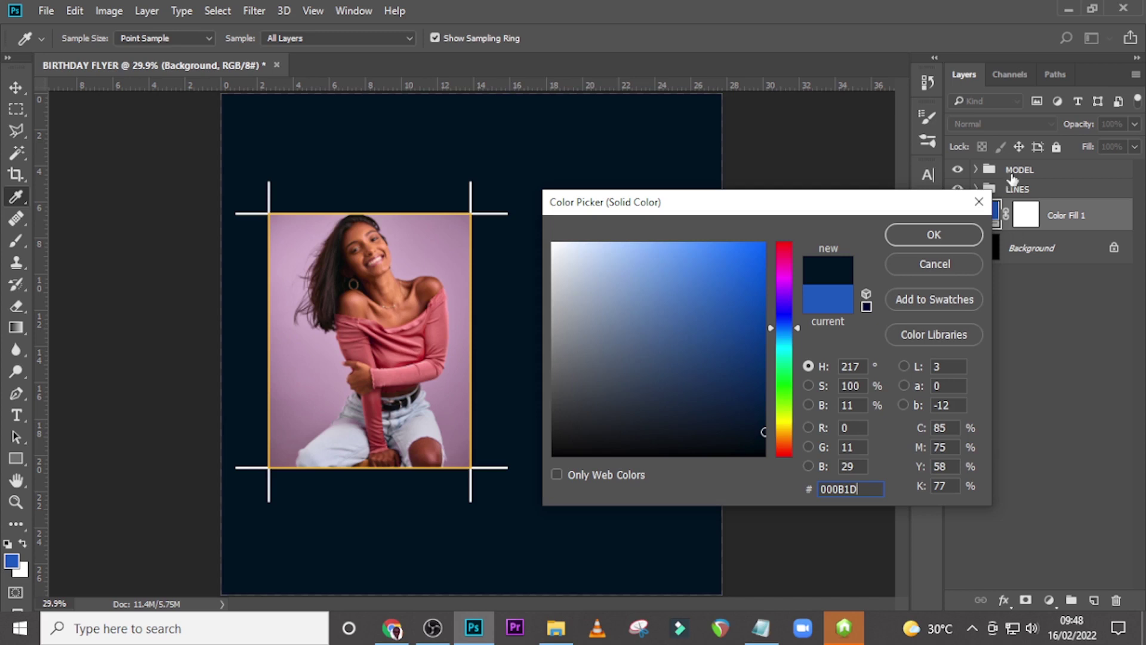
left_click(922, 234)
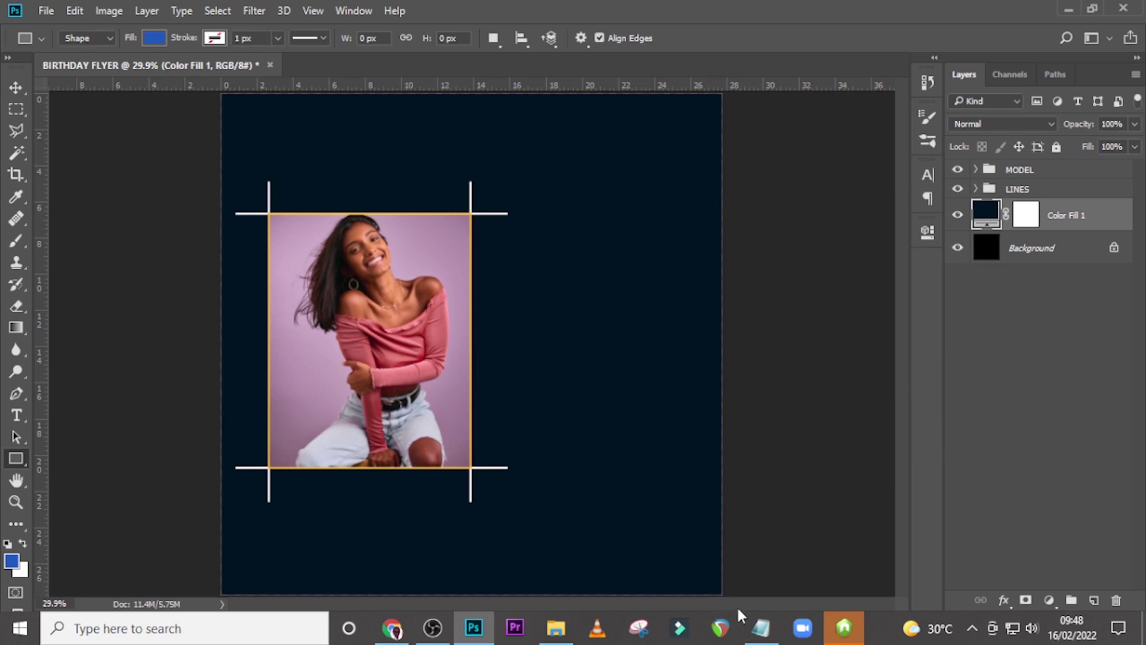
Place the snowy landscape 1.jpg from the BIRTHDAY FLYER folder above the colour fill and centre it across the canvas width.
left_click(761, 628)
left_click(556, 628)
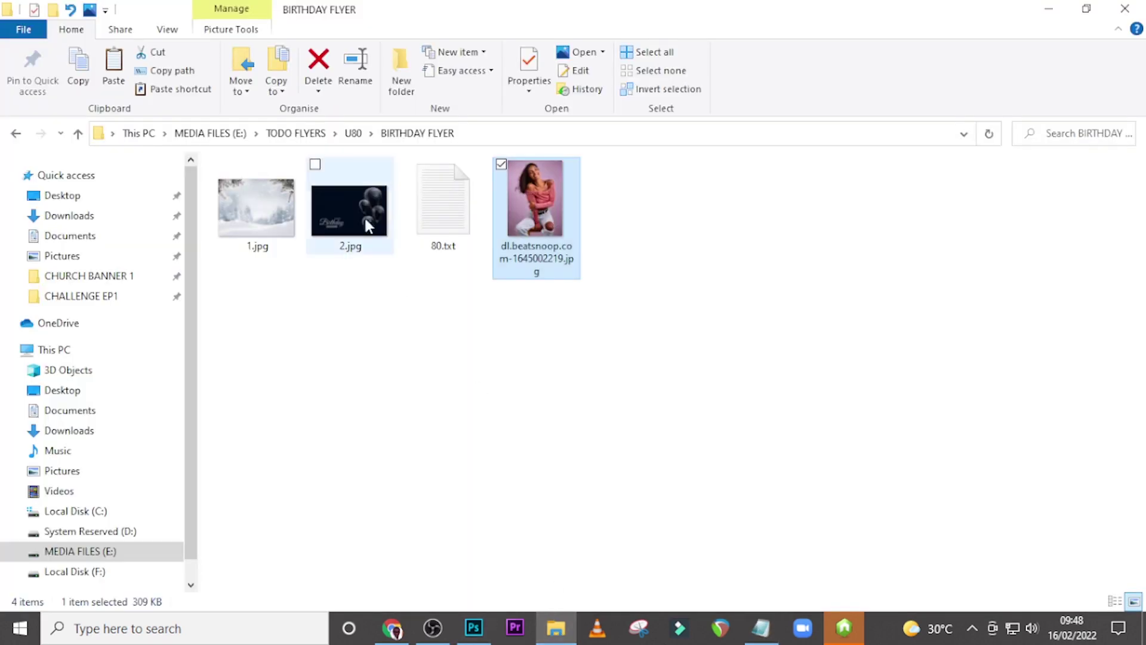
left_click_drag(257, 206, 687, 537)
key("ctrl+minus")
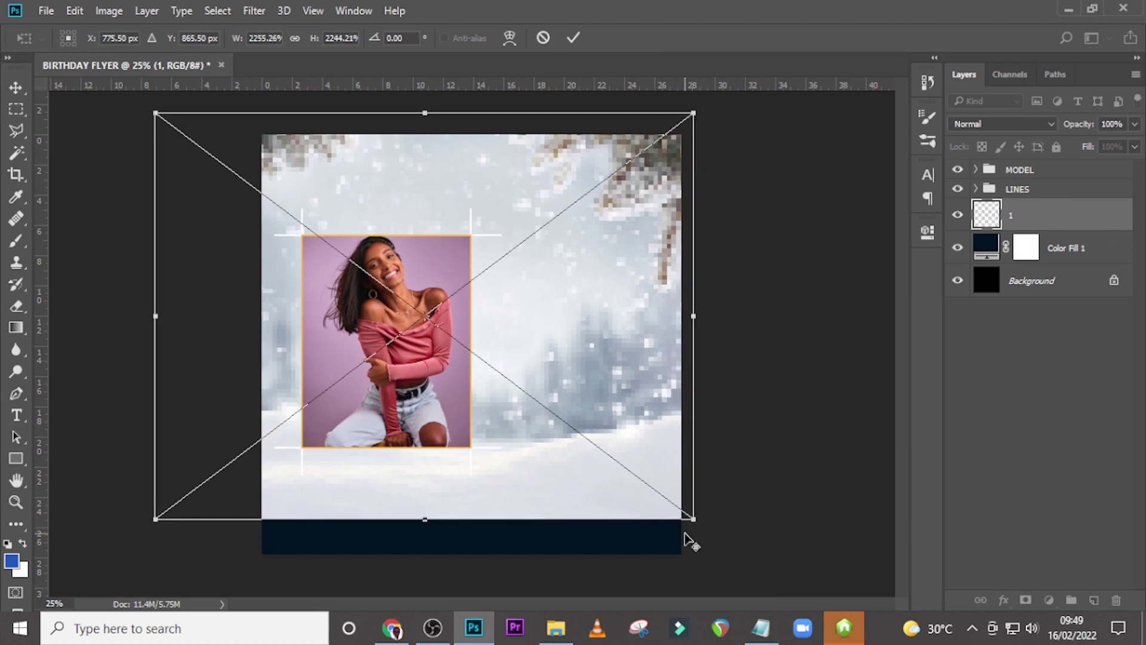
left_click_drag(614, 404, 657, 427)
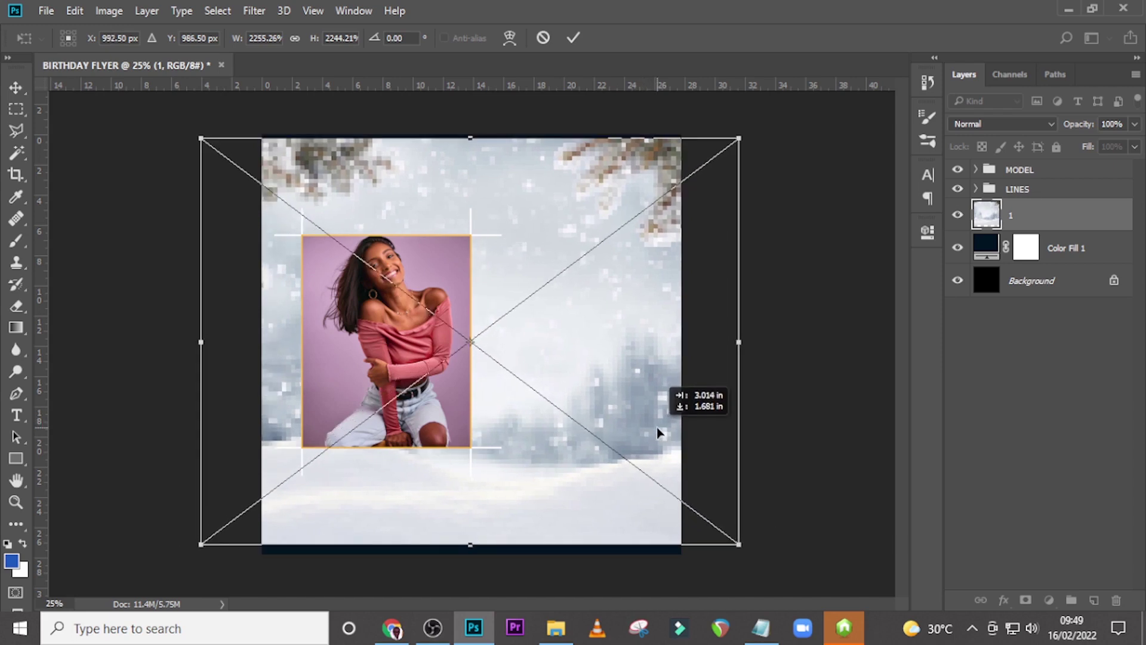
key("u")
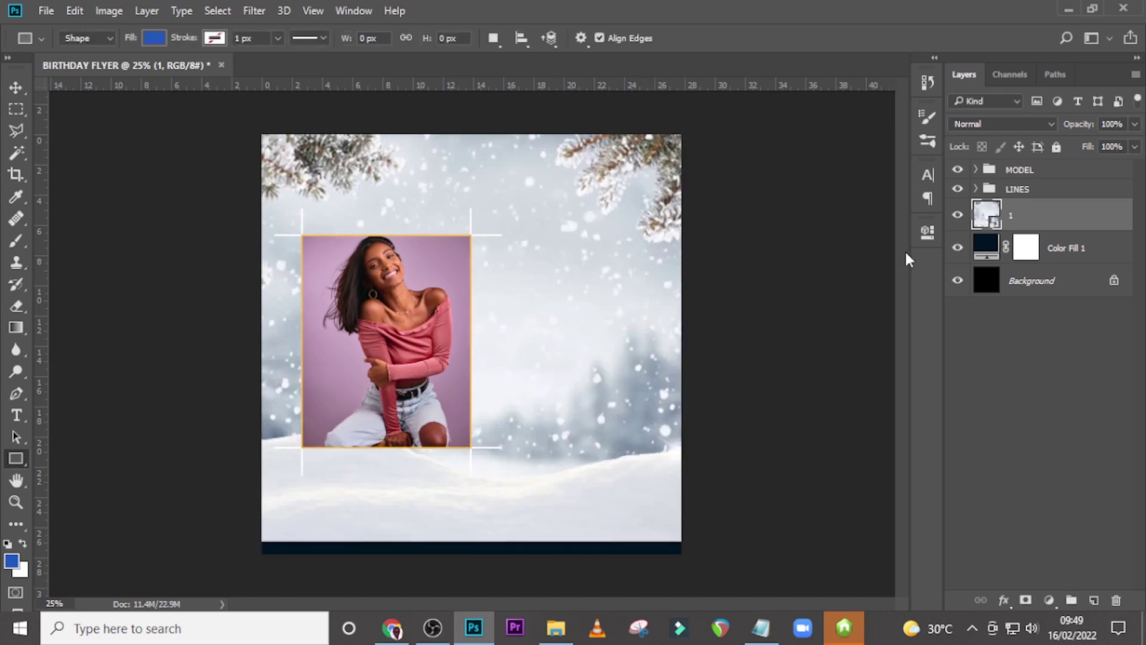
Apply a Gaussian Blur with a 78.4-pixel radius to the snowy image and set its blend mode to Soft Light.
key("ctrl+alt+f")
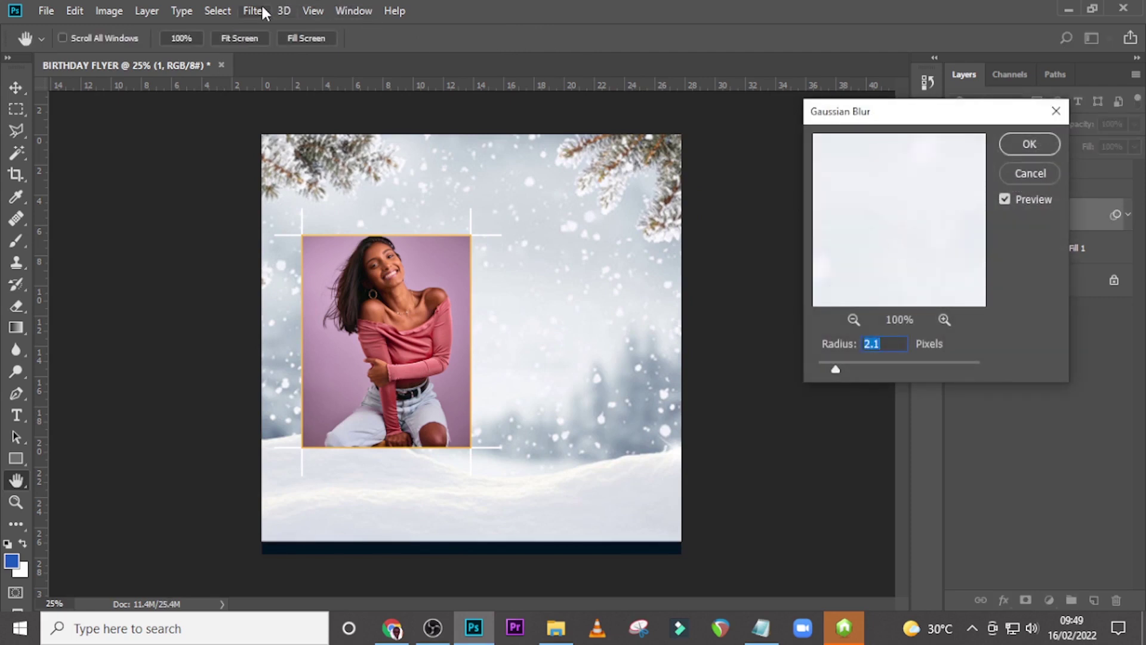
left_click(1030, 174)
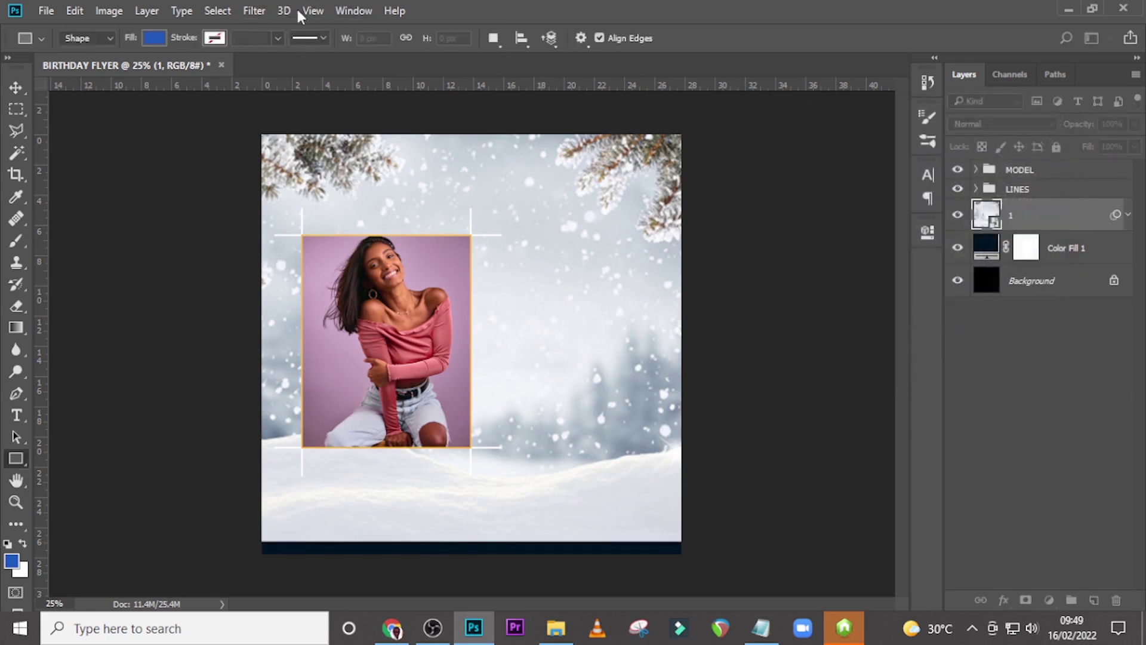
left_click(255, 11)
mouse_move(397, 199)
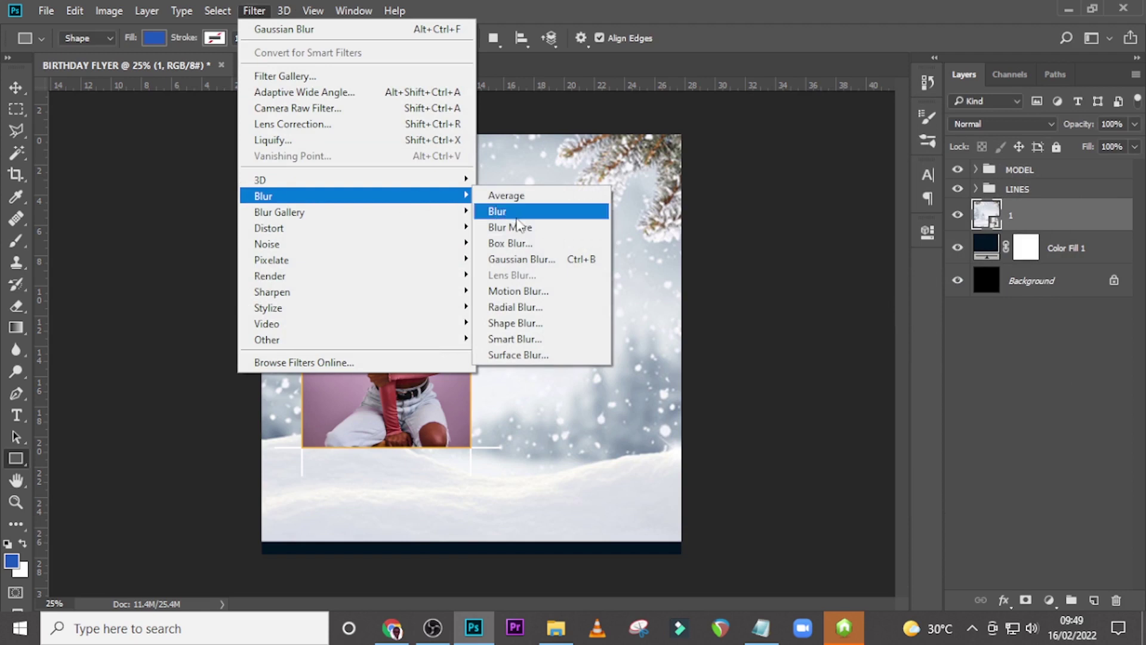
left_click(517, 259)
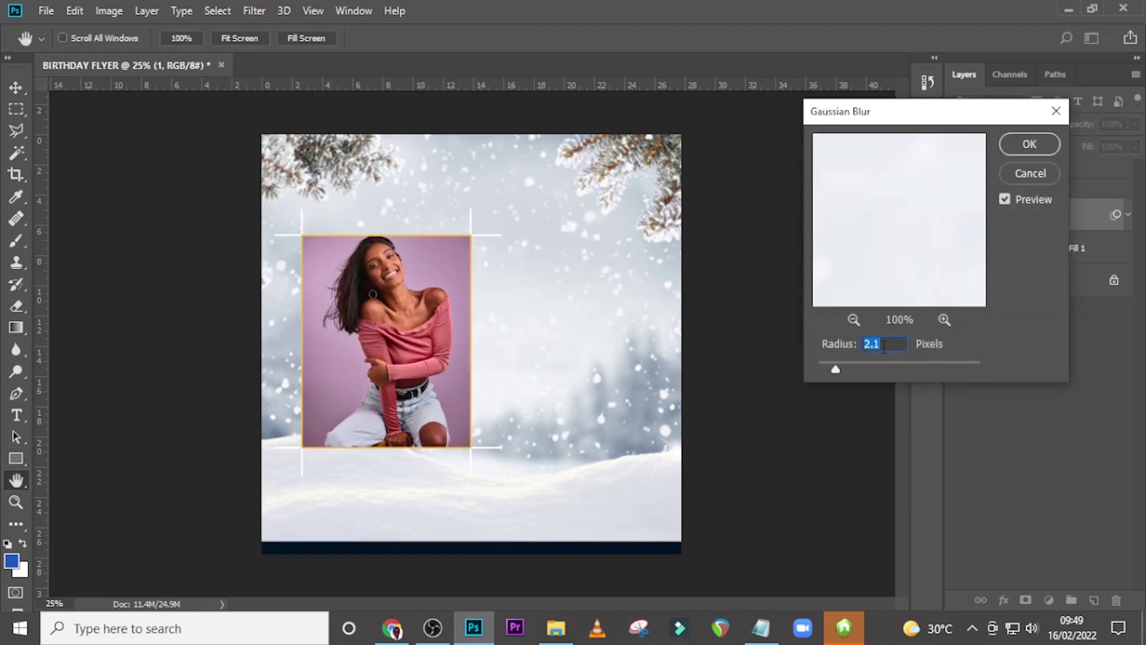
type("78")
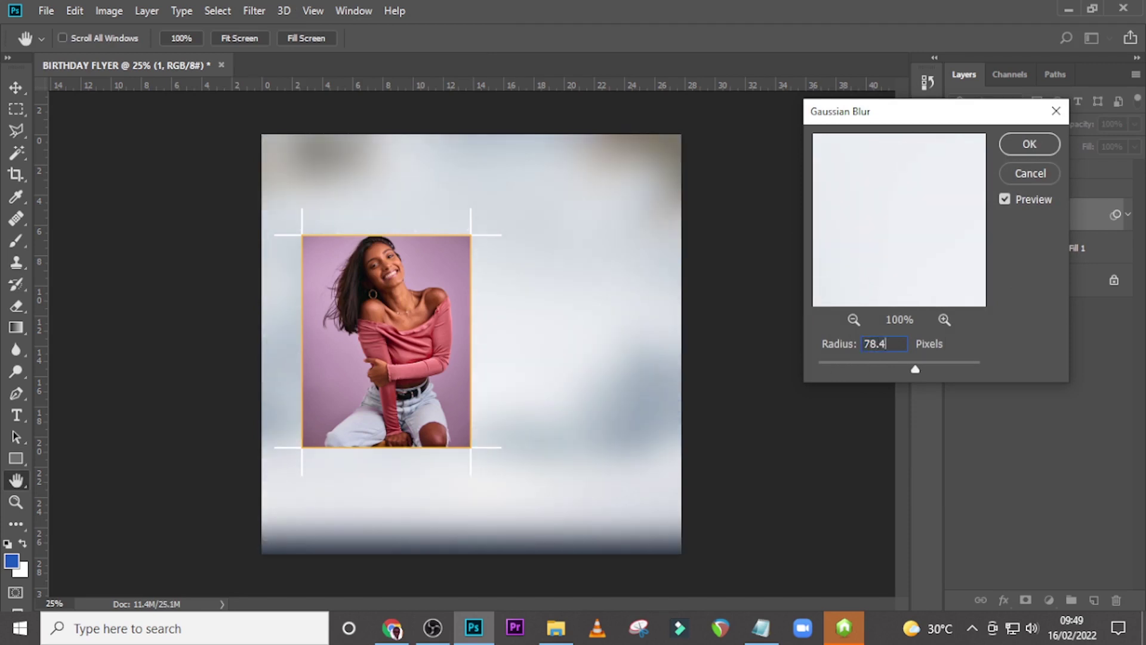
type(".4")
left_click(1022, 148)
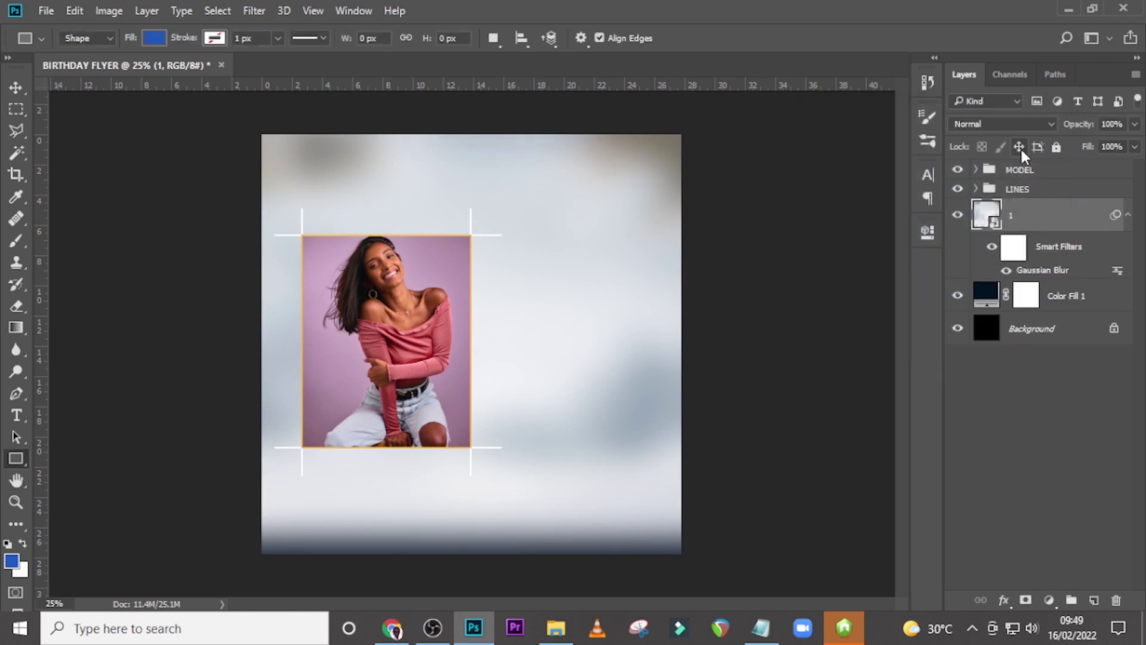
left_click(1016, 123)
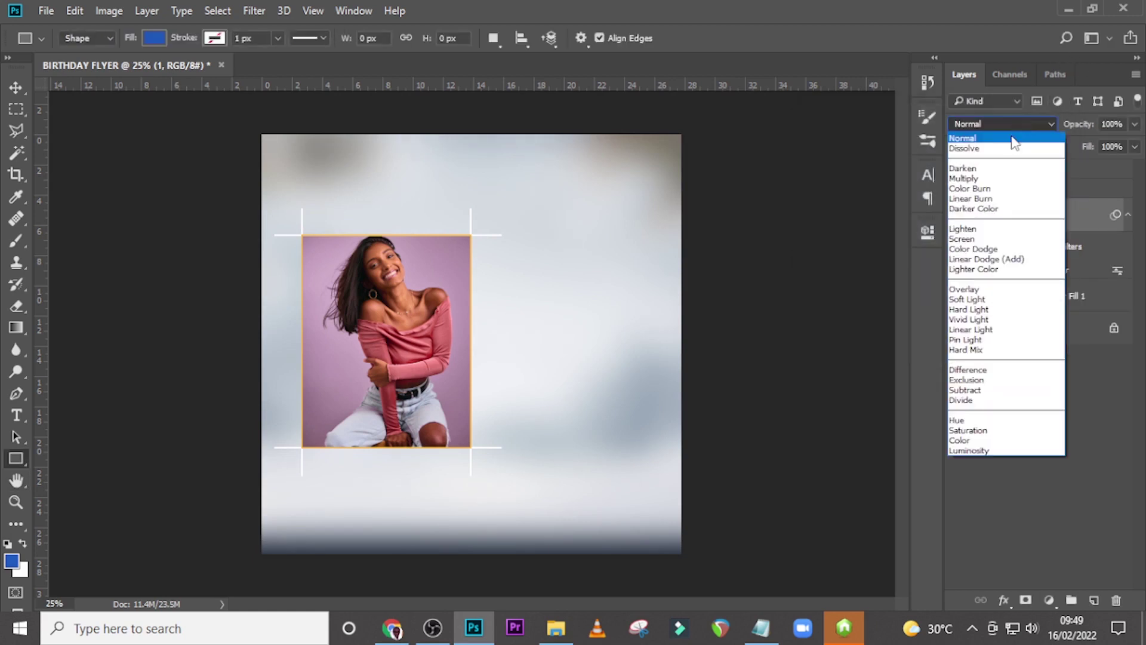
left_click(980, 299)
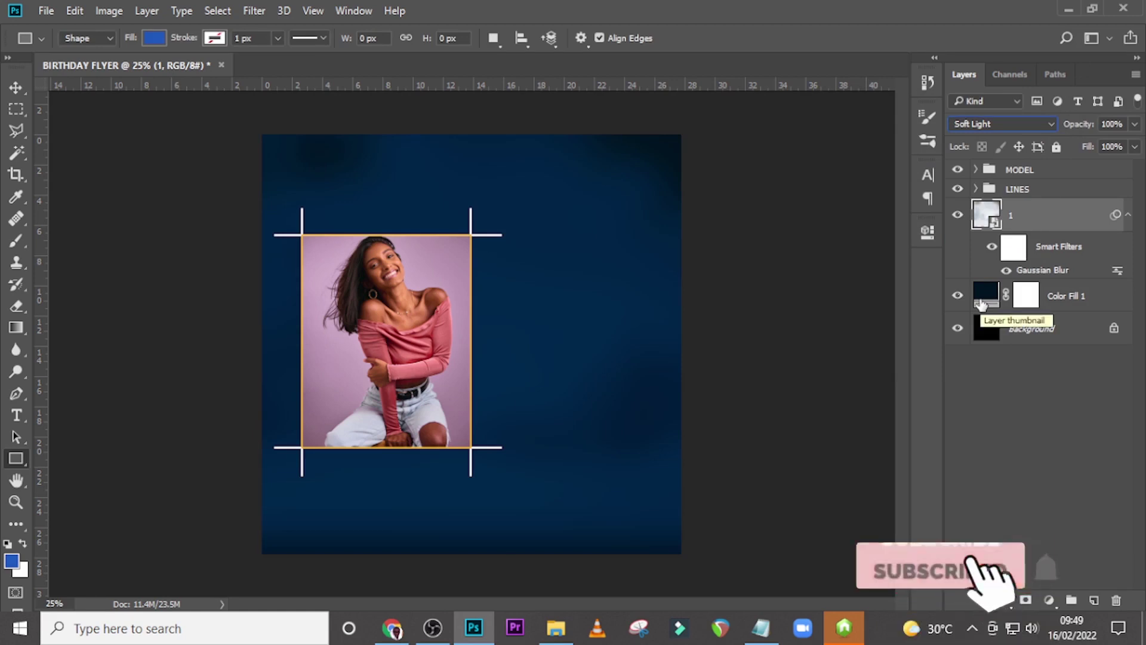
Place the balloon image 2.jpg above the snowy layer, enlarge it and position its balloons in the flyer's upper-right corner.
left_click(555, 628)
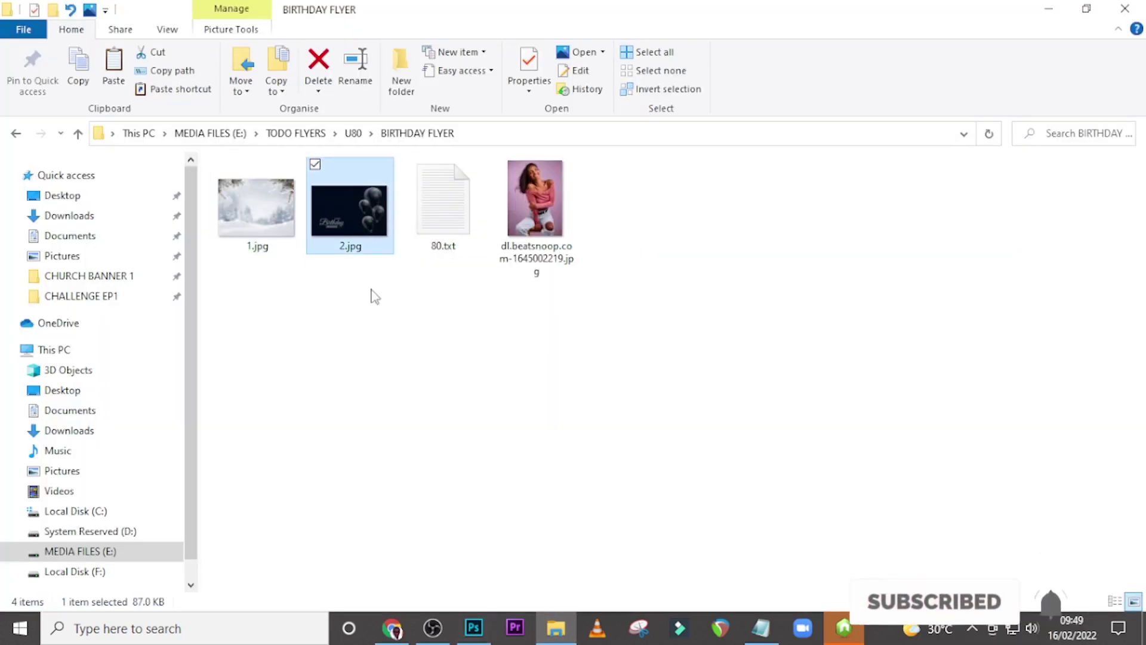
left_click_drag(350, 209, 500, 342)
left_click_drag(567, 300, 698, 208)
left_click_drag(567, 396, 573, 292)
key("u")
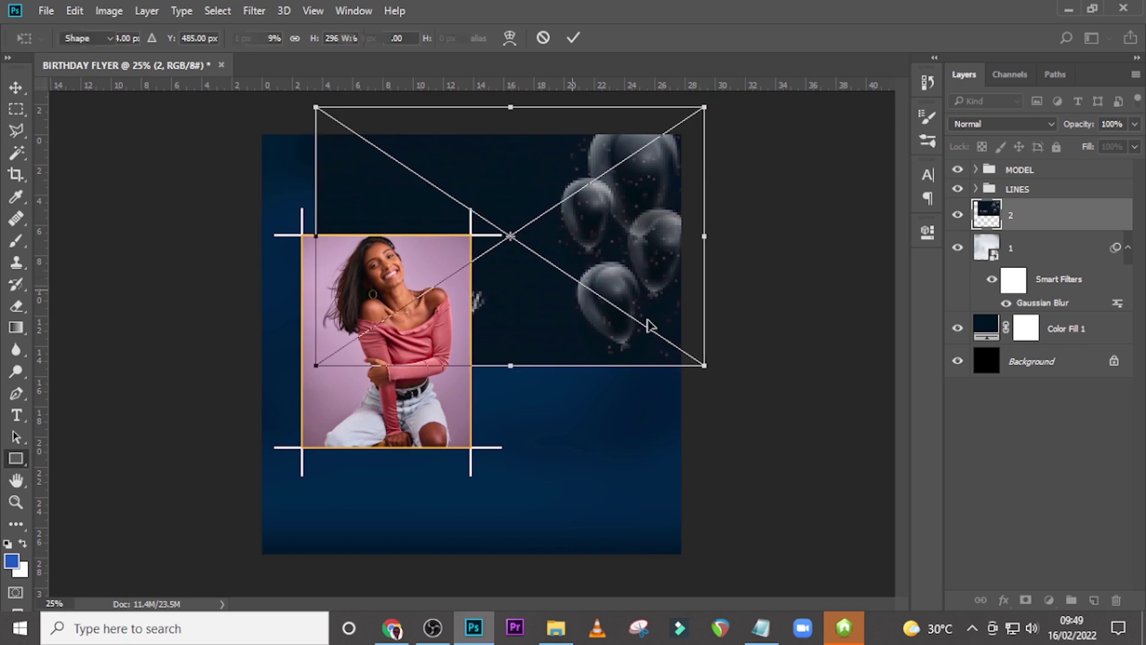
Mask the balloon image and paint out its hard edges and lettering with a soft round black brush at 800 px, keeping the balloons.
left_click(1026, 599)
key("b")
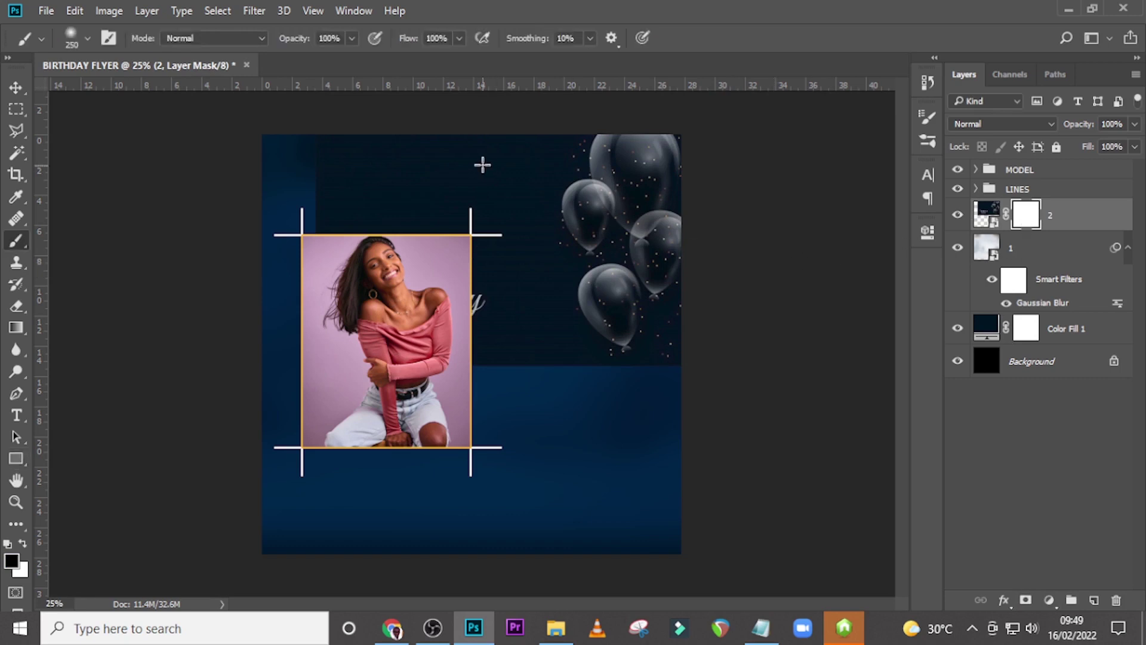
key("bracketright")
key("bracketright")
key("bracketright")
key("bracketright")
key("bracketright")
left_click(73, 34)
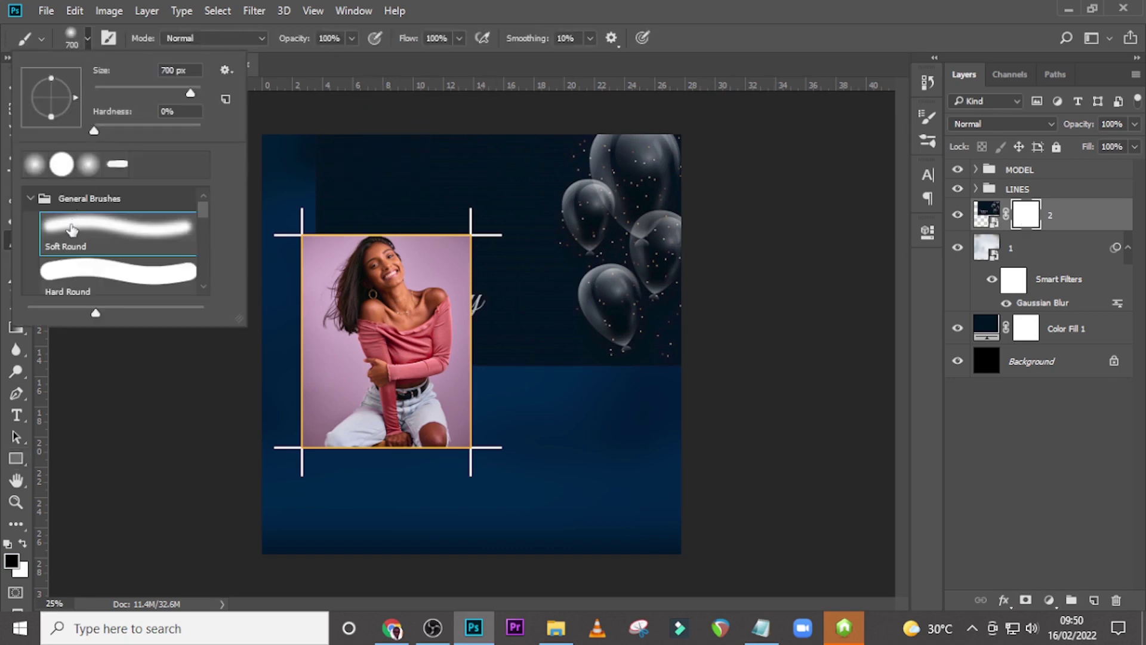
left_click(524, 15)
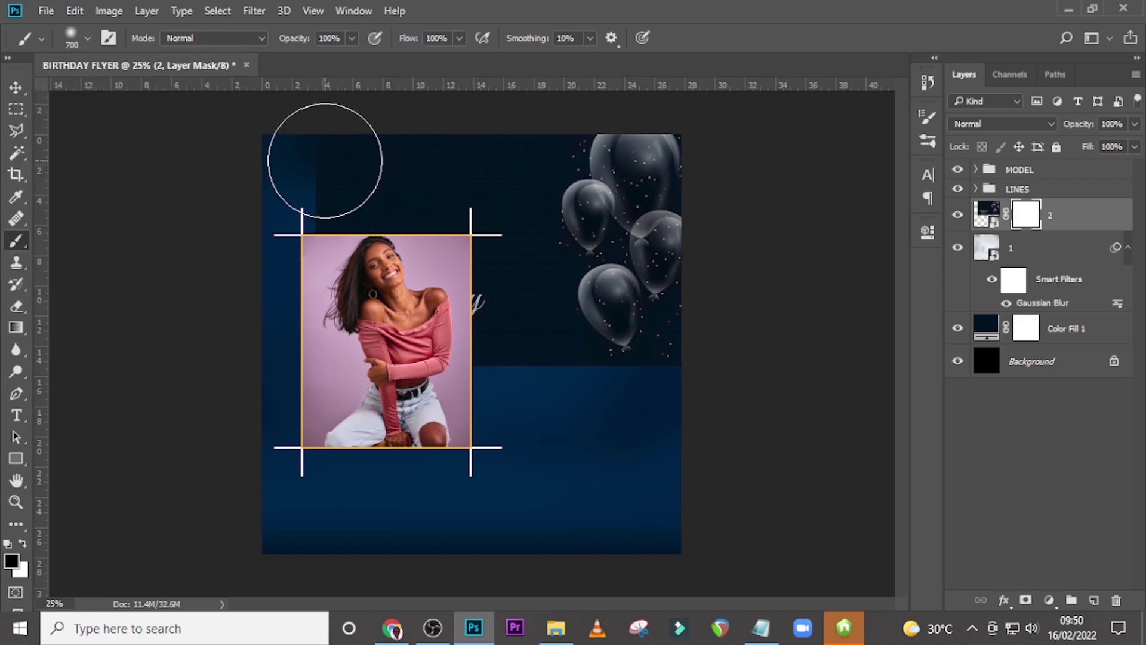
key("bracketright")
mouse_move(346, 149)
left_mouse_down()
mouse_move(335, 202)
mouse_move(323, 157)
mouse_move(370, 147)
mouse_move(354, 235)
mouse_move(371, 365)
mouse_move(420, 376)
mouse_move(432, 353)
mouse_move(470, 334)
mouse_move(457, 195)
mouse_move(468, 391)
mouse_move(479, 357)
mouse_move(535, 430)
mouse_move(497, 404)
mouse_move(546, 423)
mouse_move(475, 362)
mouse_move(511, 398)
mouse_move(446, 255)
mouse_move(446, 136)
mouse_move(450, 175)
mouse_move(475, 134)
mouse_move(453, 208)
mouse_move(452, 308)
mouse_move(505, 393)
mouse_move(627, 426)
mouse_move(594, 430)
mouse_move(665, 434)
mouse_move(698, 420)
mouse_move(725, 384)
mouse_move(679, 415)
mouse_move(591, 436)
left_mouse_up()
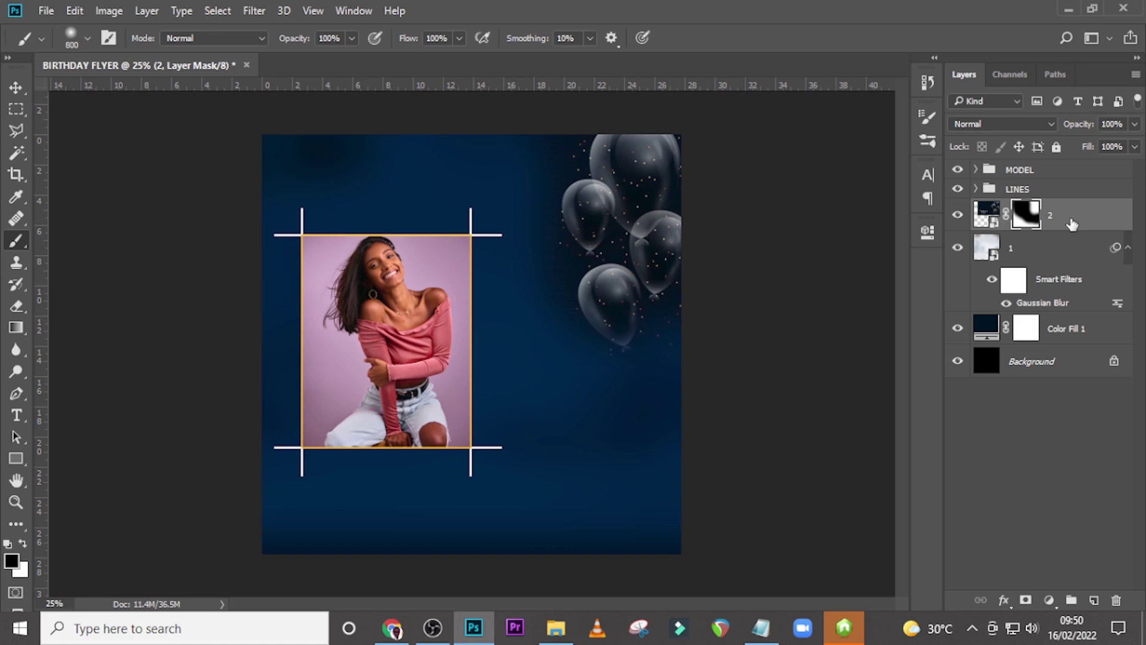
Create a new layer above the balloon image and set the foreground colour to the blue hex 1958b8.
key("ctrl+2")
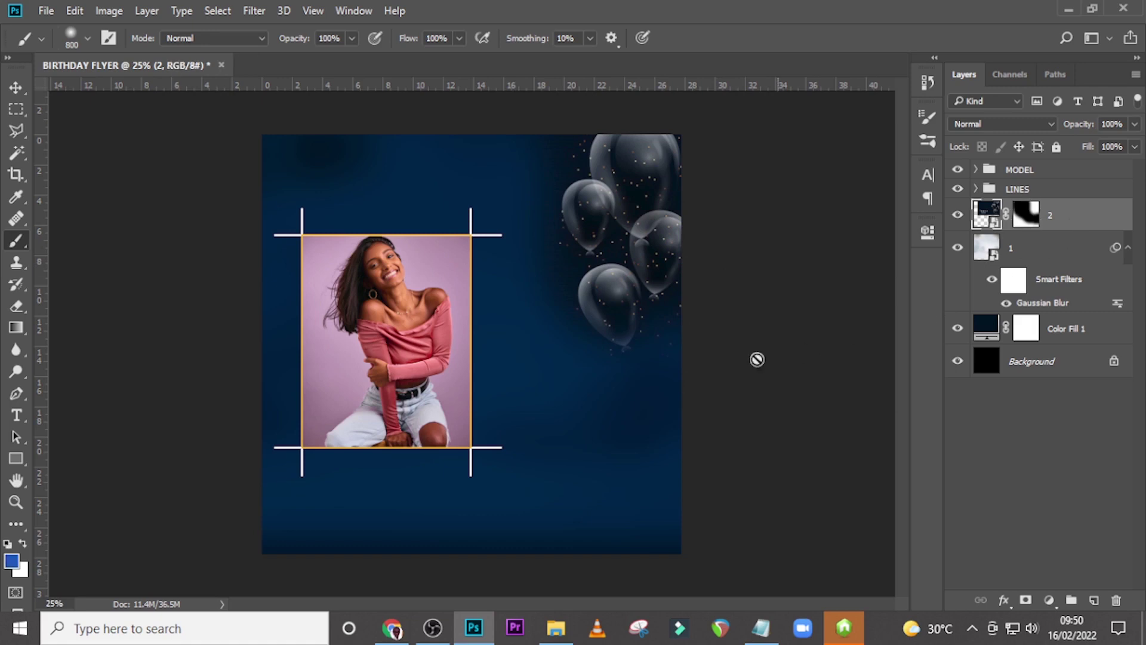
left_click(1094, 600)
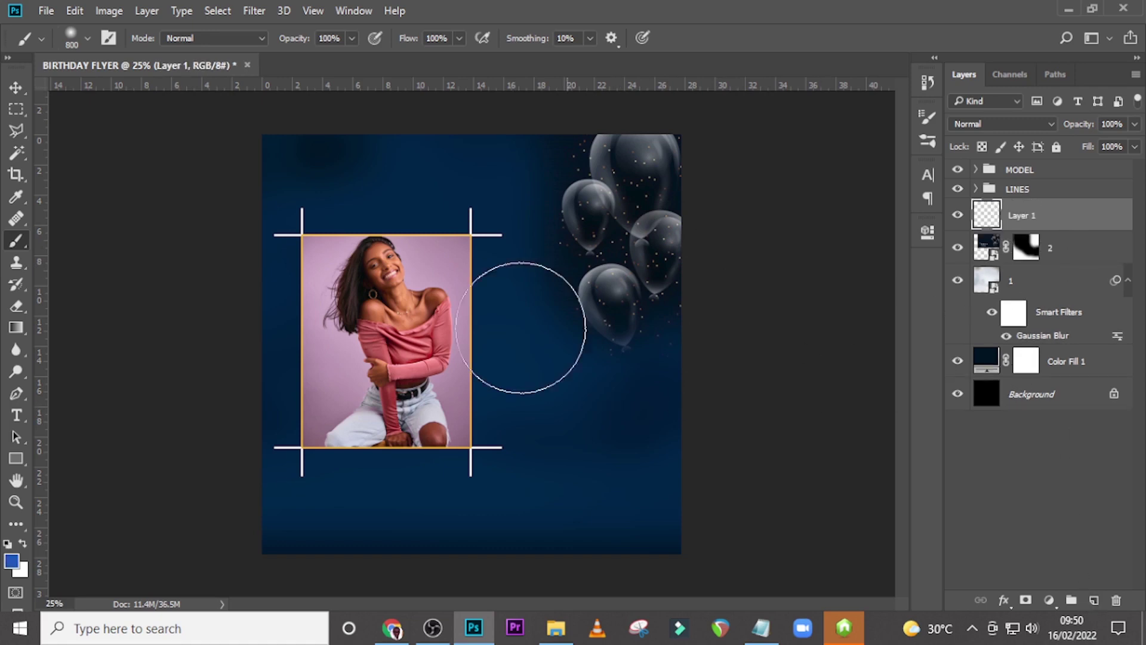
left_click(12, 561)
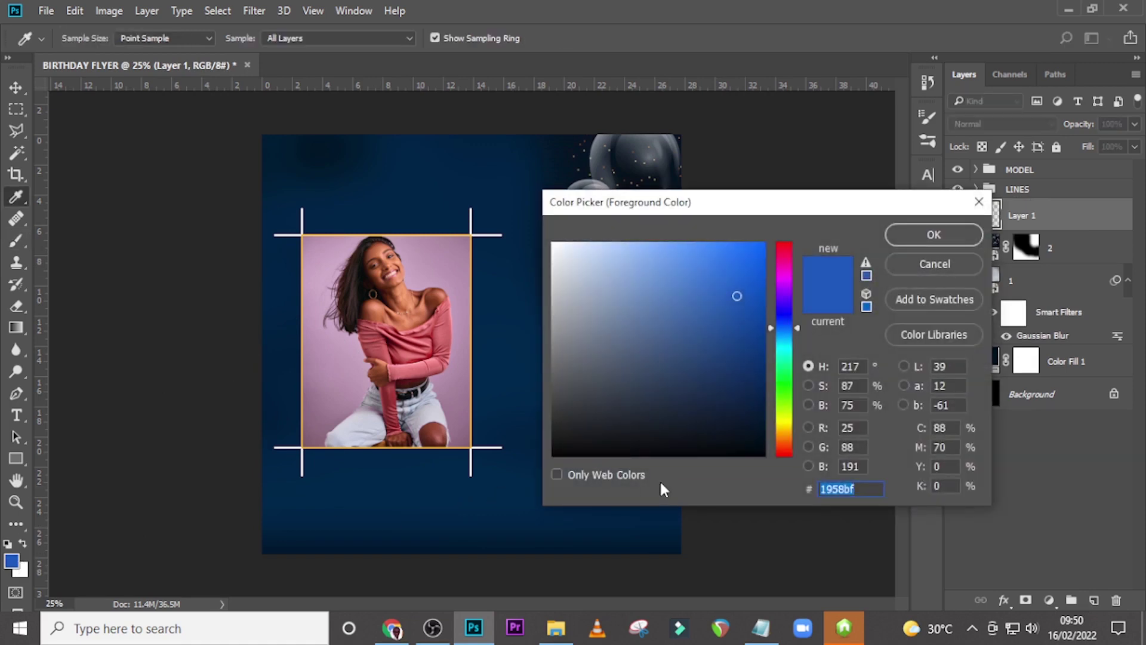
type("195")
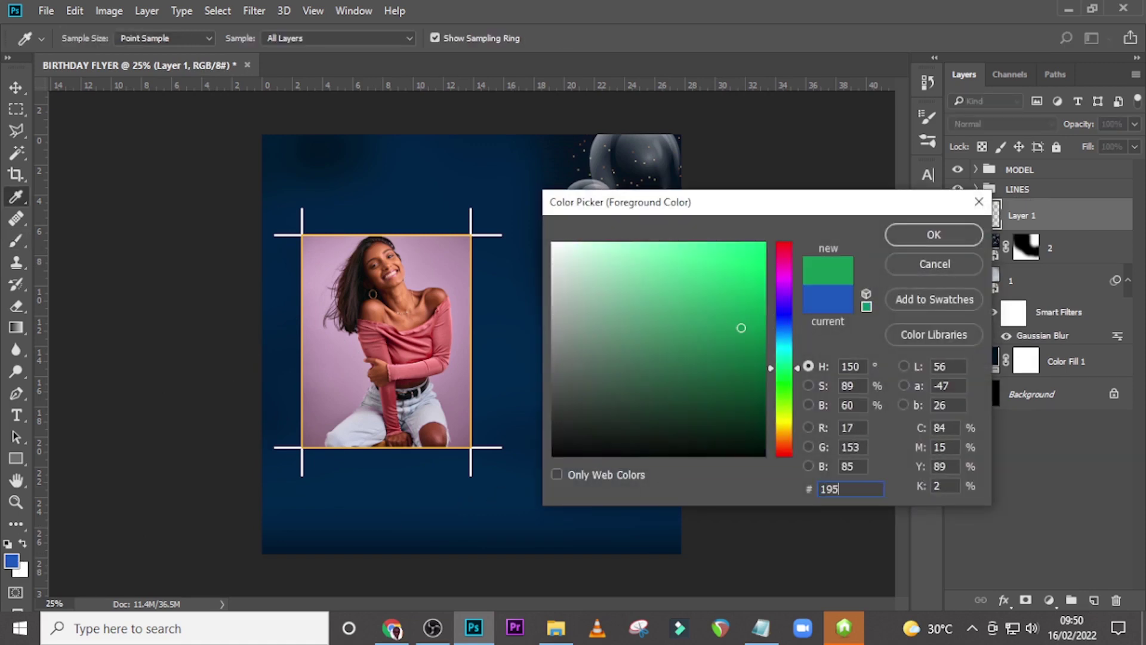
type("8b8")
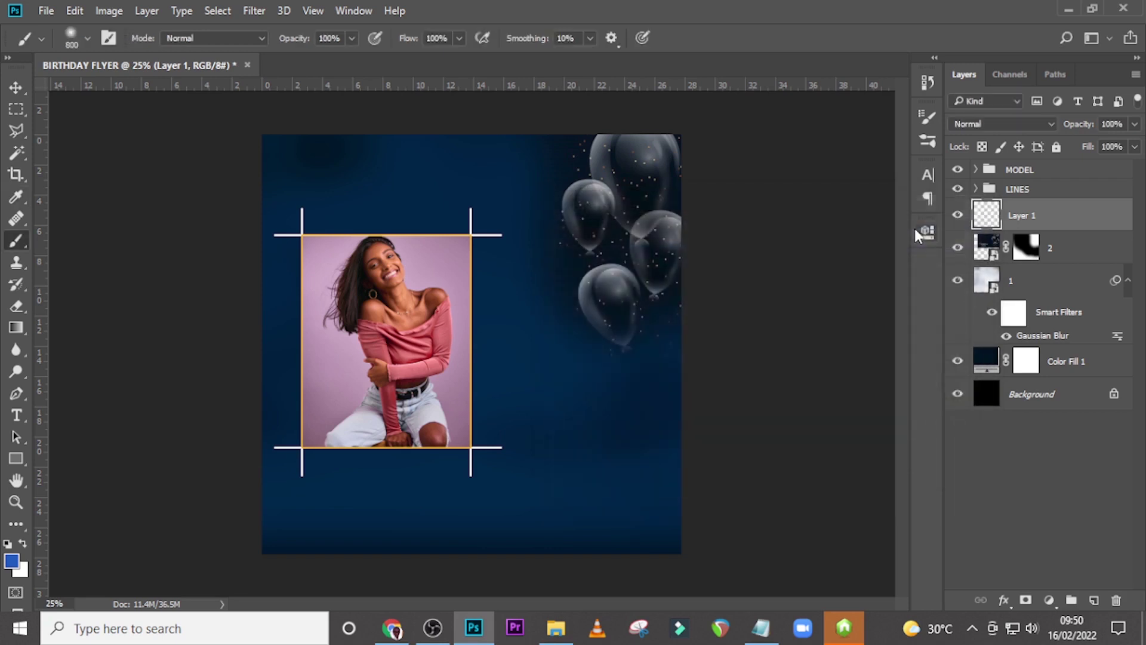
left_click(933, 234)
Paint one blue glow beside the portrait's right edge on the new layer with the soft brush at 1200 px.
key("b")
key("bracketright")
key("bracketright")
key("bracketright")
key("bracketright")
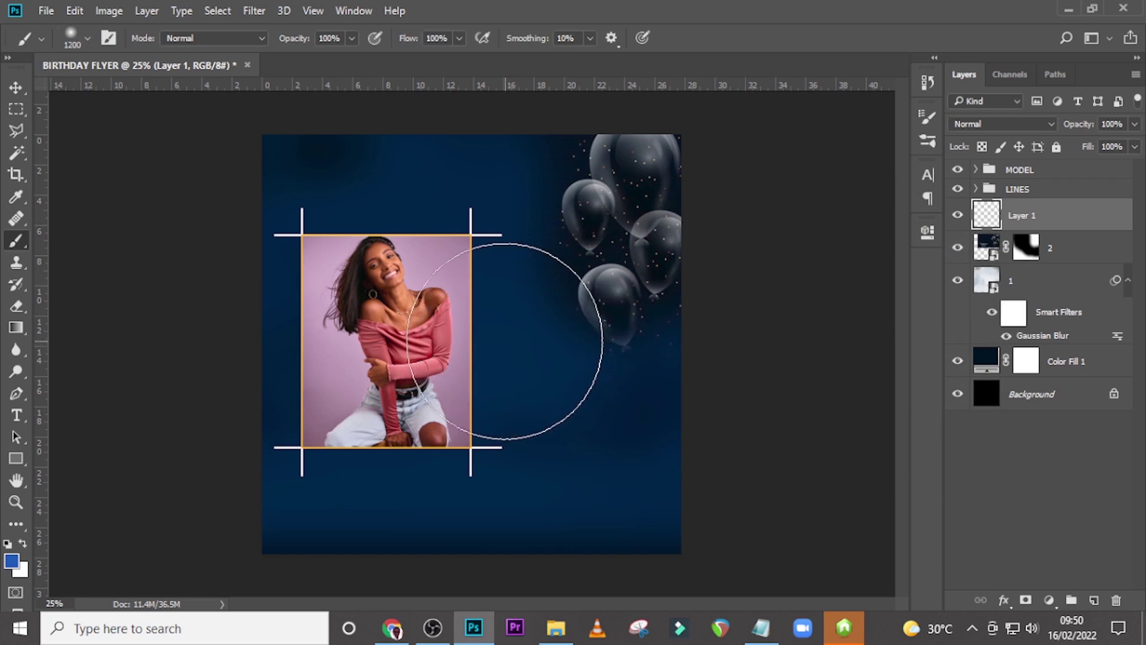
left_click(505, 342)
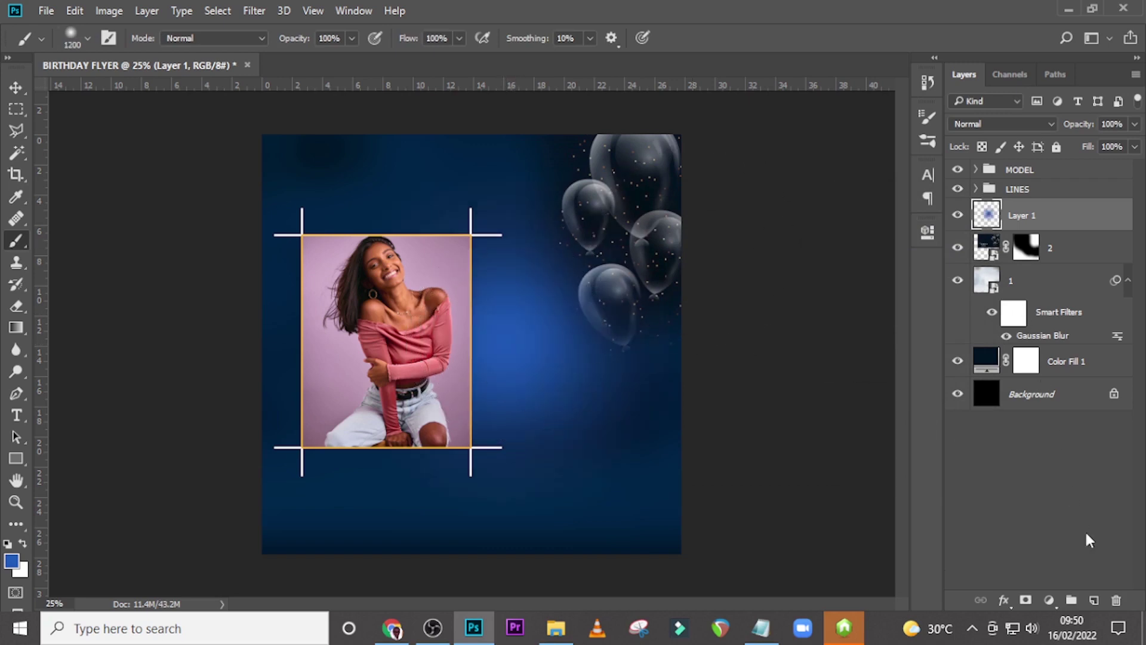
Add another layer and paint one blue glow over the balloons with the soft brush at 700 px.
left_click(1093, 600)
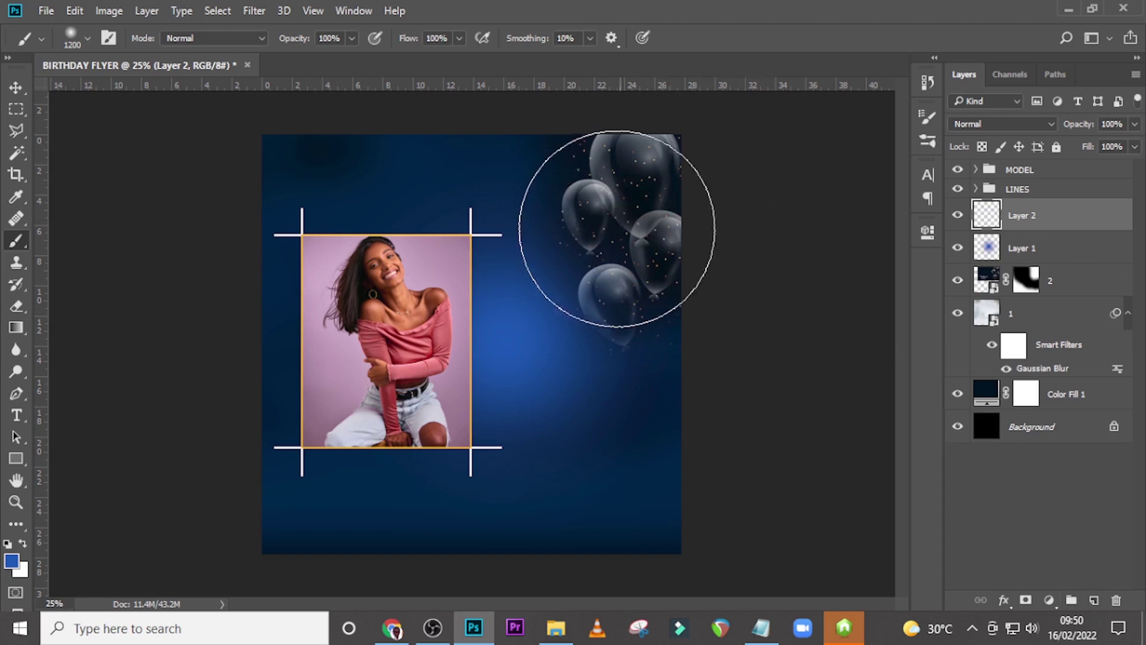
key("bracketleft")
key("bracketleft")
key("bracketleft")
key("bracketleft")
left_click(595, 202)
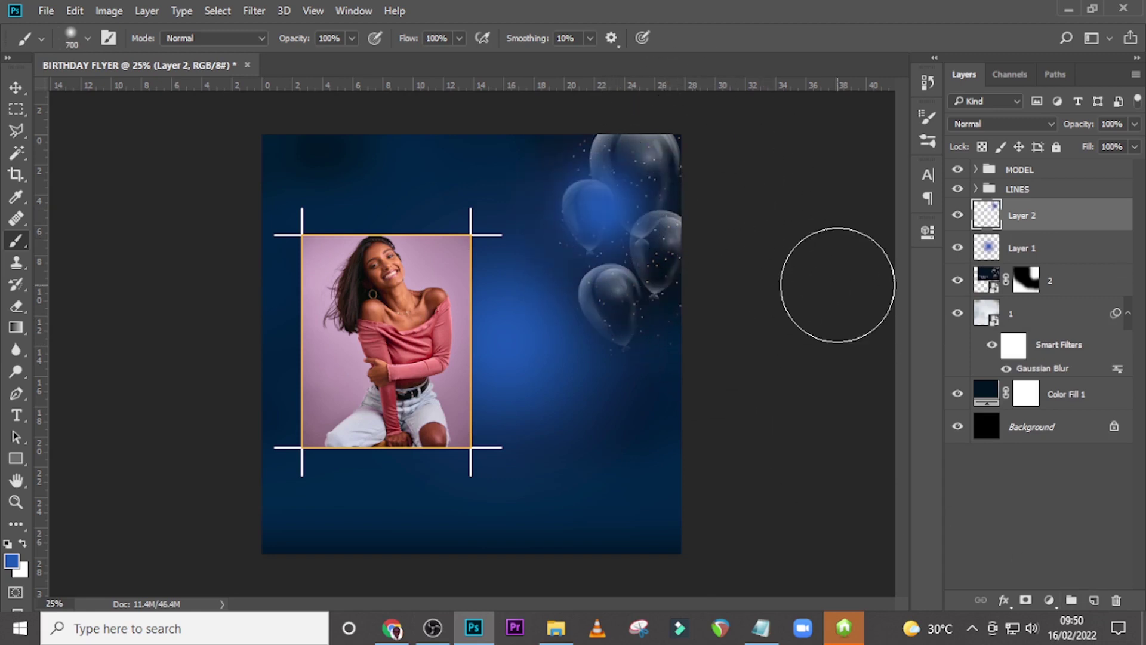
Move the small blue glow on Layer 2 over the topmost balloon in the canvas's upper-right corner.
key("ctrl+t")
left_click_drag(628, 233, 673, 185)
left_click_drag(523, 285, 486, 320)
left_click_drag(568, 271, 612, 236)
key("Return")
key("b")
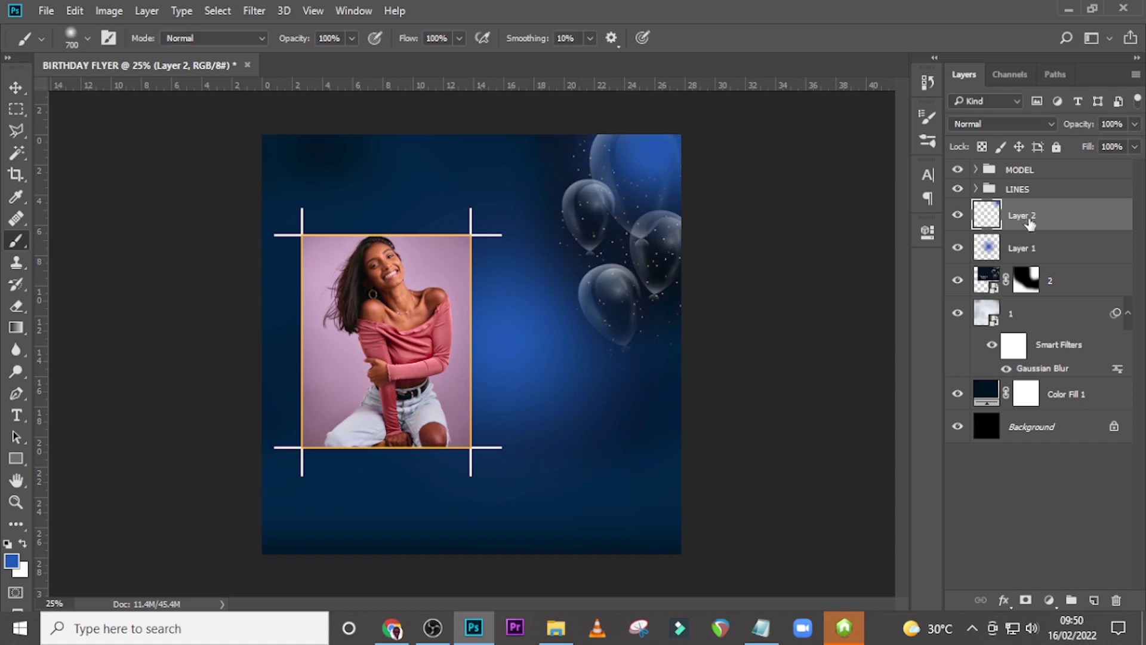
Group all layers from Layer 2 down to Color Fill 1 and name the group BG.
left_click(1084, 395, "shift")
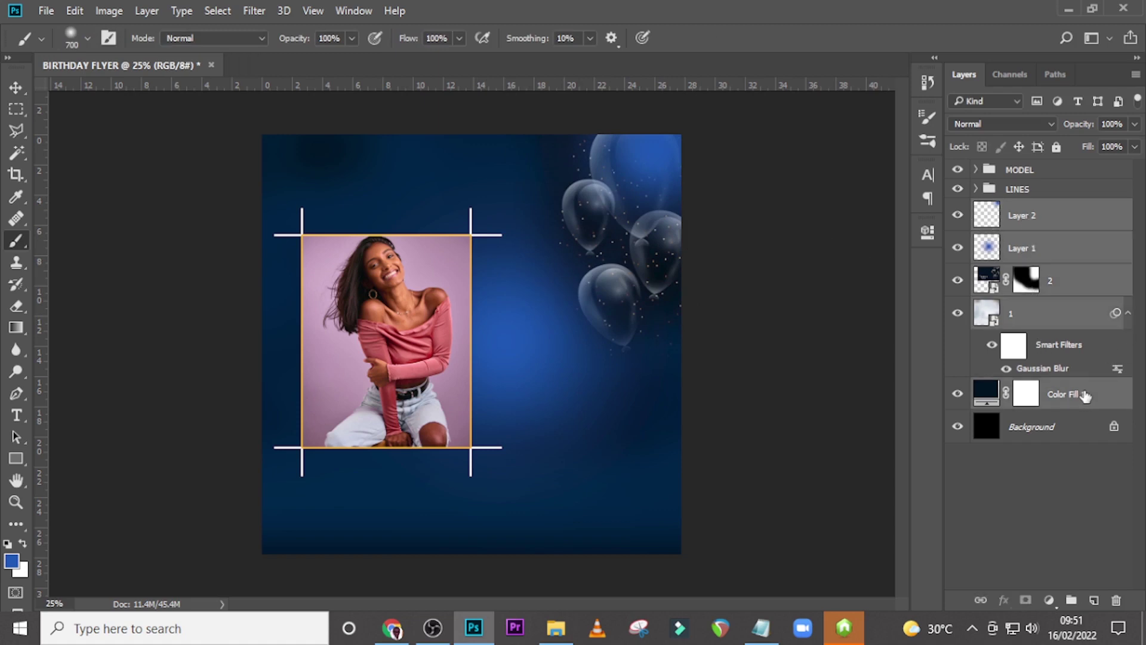
key("ctrl+g")
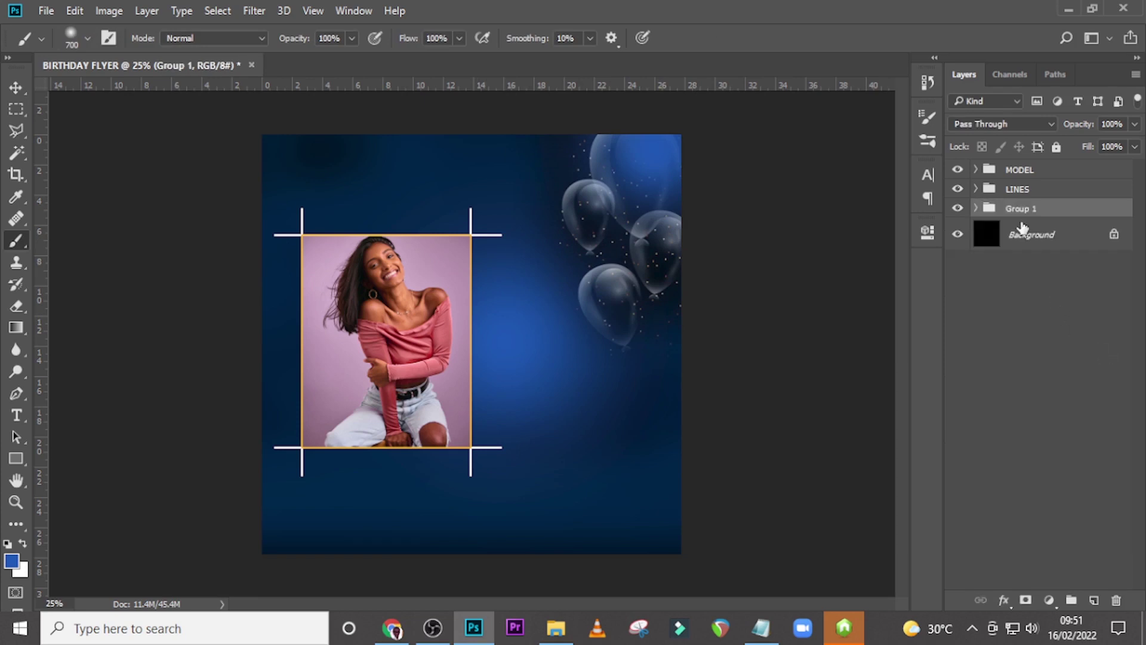
double_click(1018, 208)
type("BG")
key("Return")
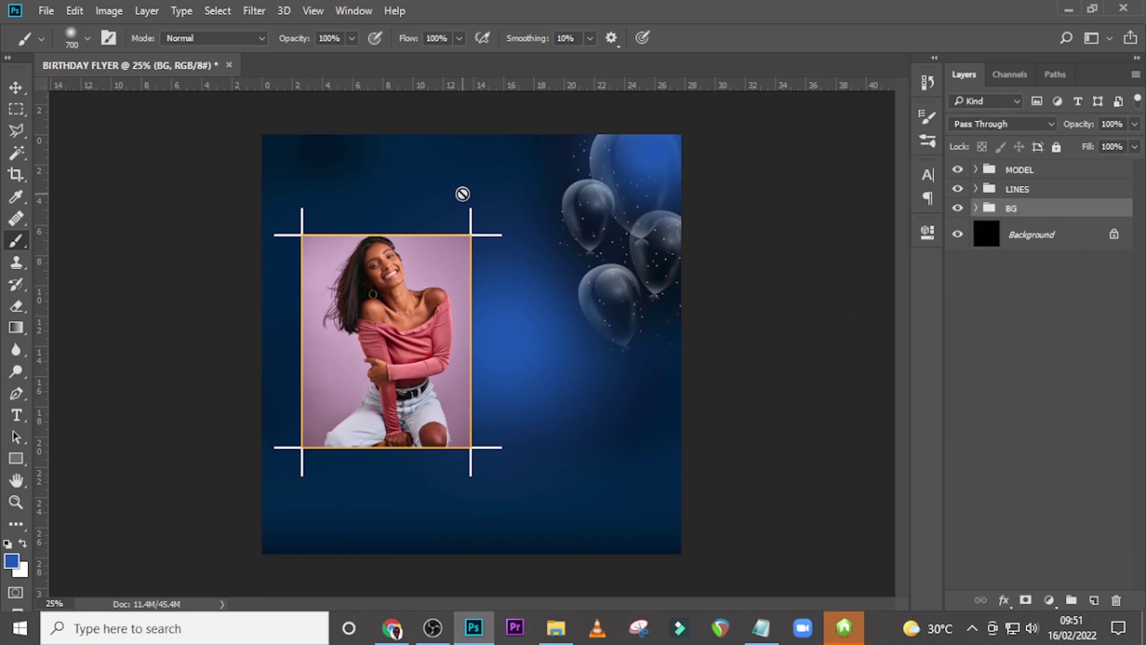
Add a Hue/Saturation adjustment clipped to the BG group and set its hue to +113.
key("v")
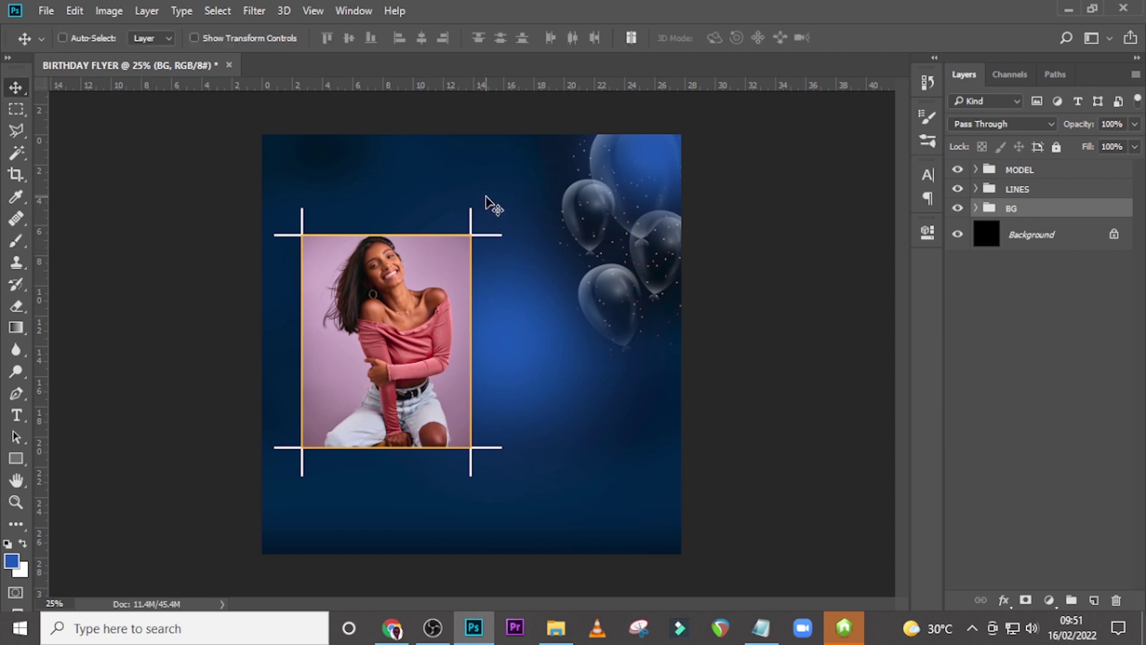
left_click(1050, 600)
left_click(1039, 394)
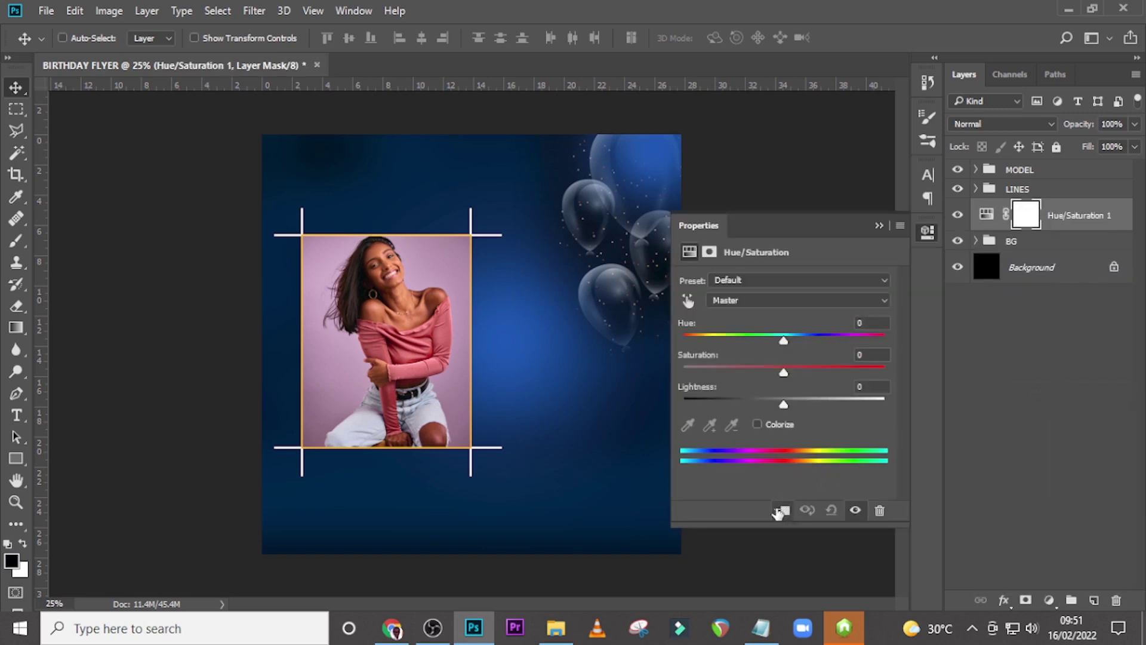
left_click(781, 511)
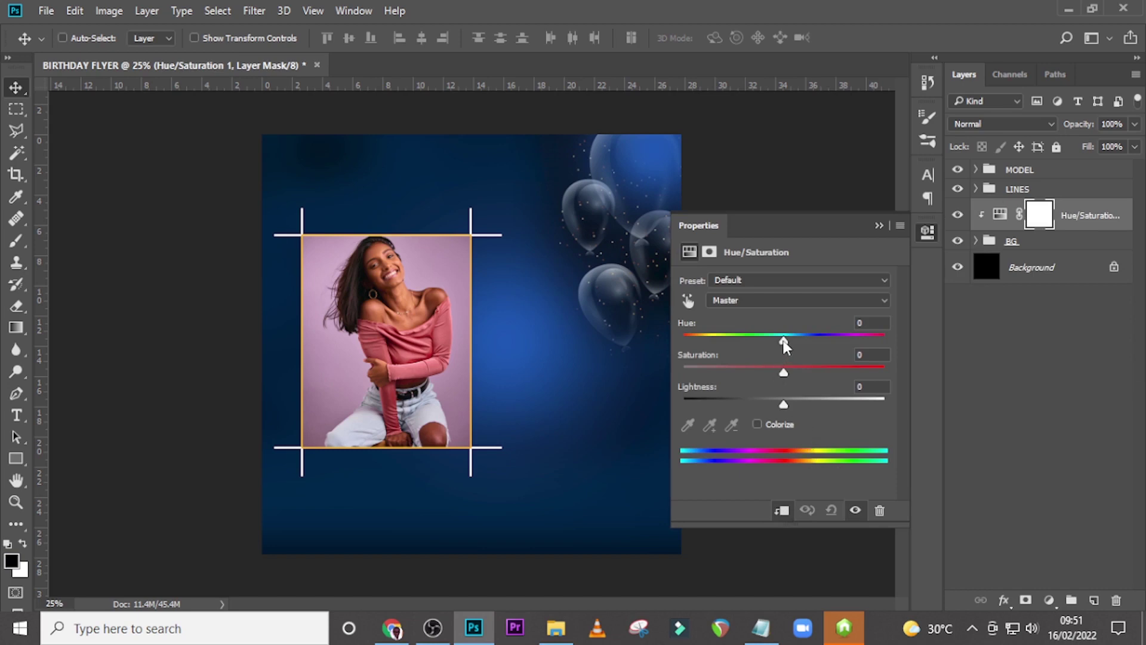
left_click_drag(782, 339, 858, 330)
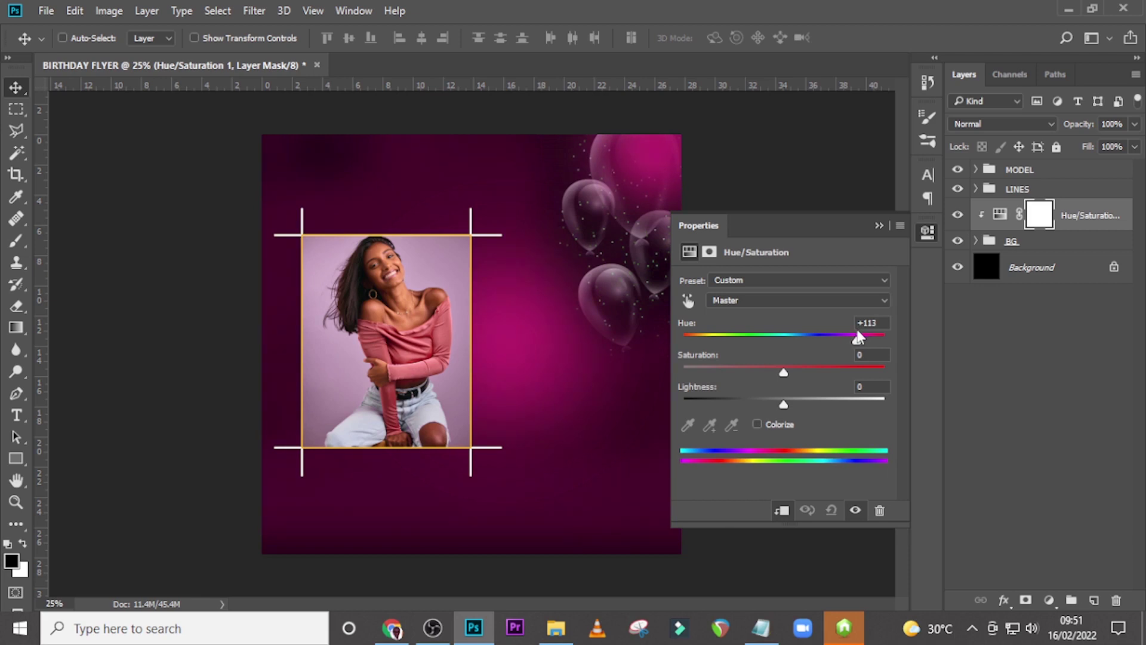
left_click(879, 226)
Add a text layer above the adjustment reading BIRTHDAY, copied from the 80.txt notes, beside the portrait.
left_click(1081, 223)
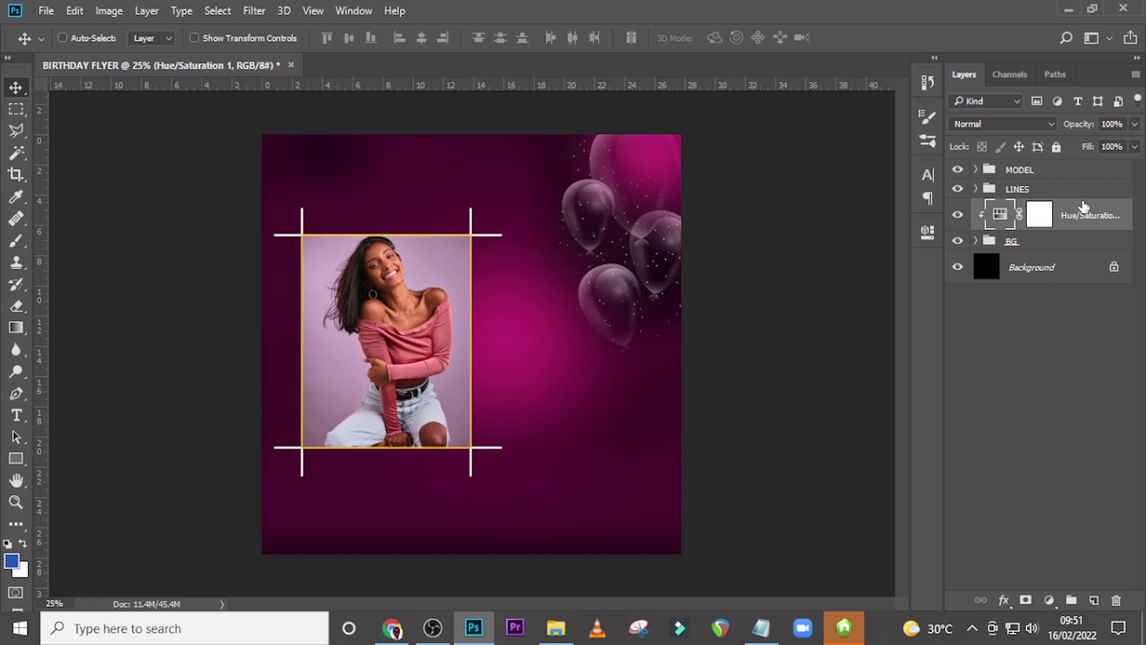
key("t")
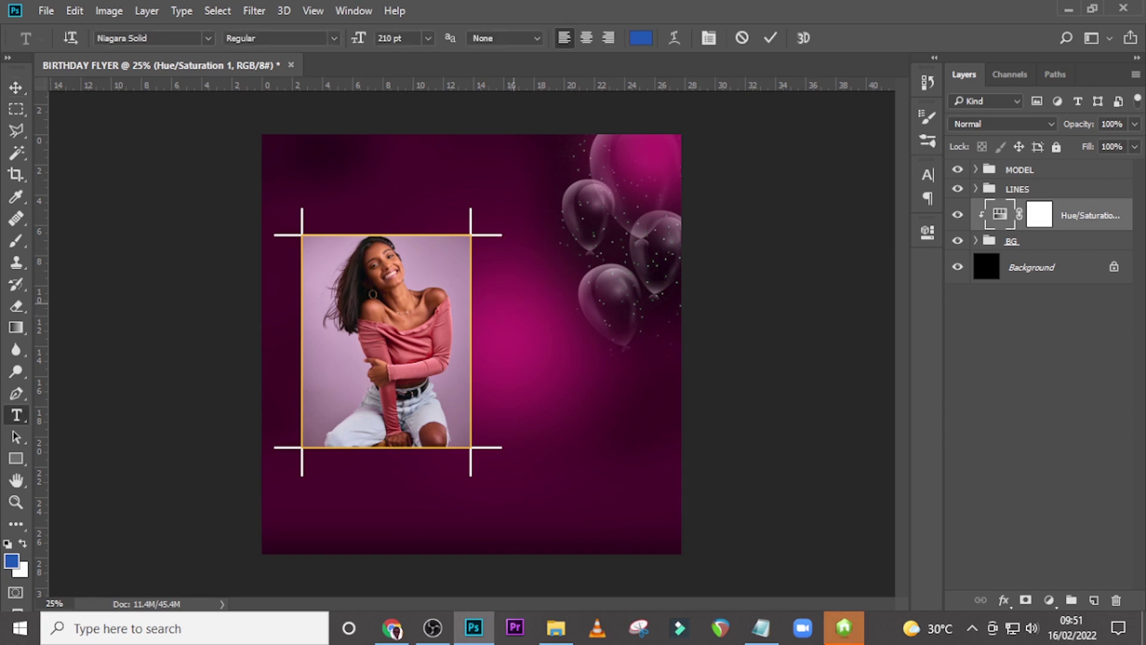
left_click(514, 301)
key("alt+Tab")
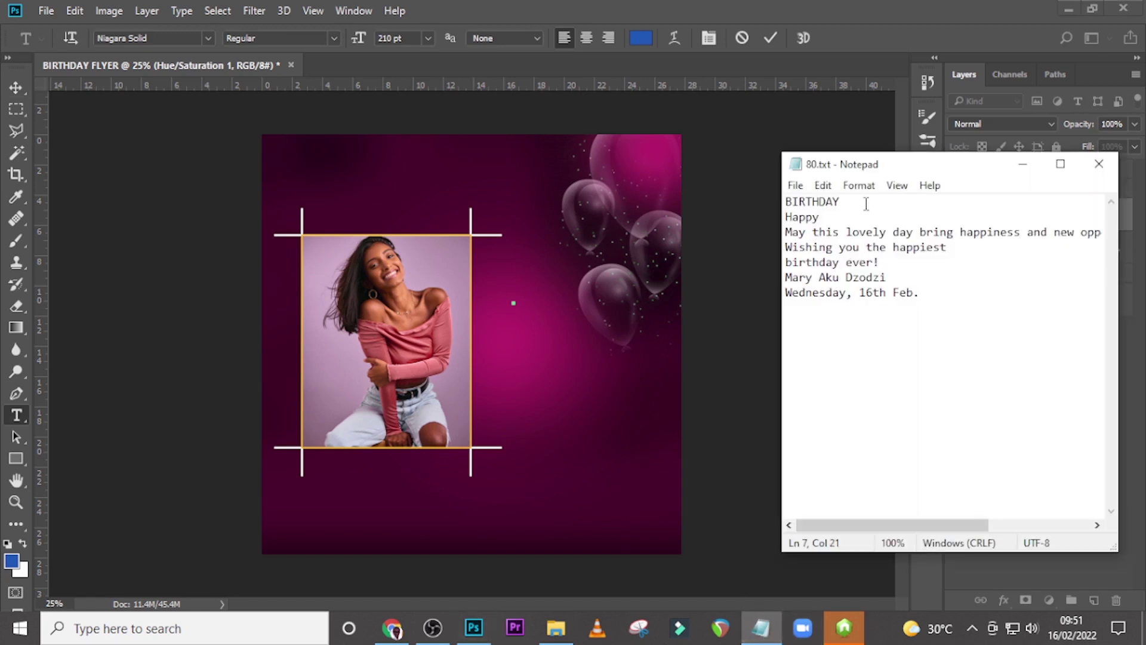
left_click_drag(866, 204, 785, 203)
key("ctrl+c")
left_click(681, 7)
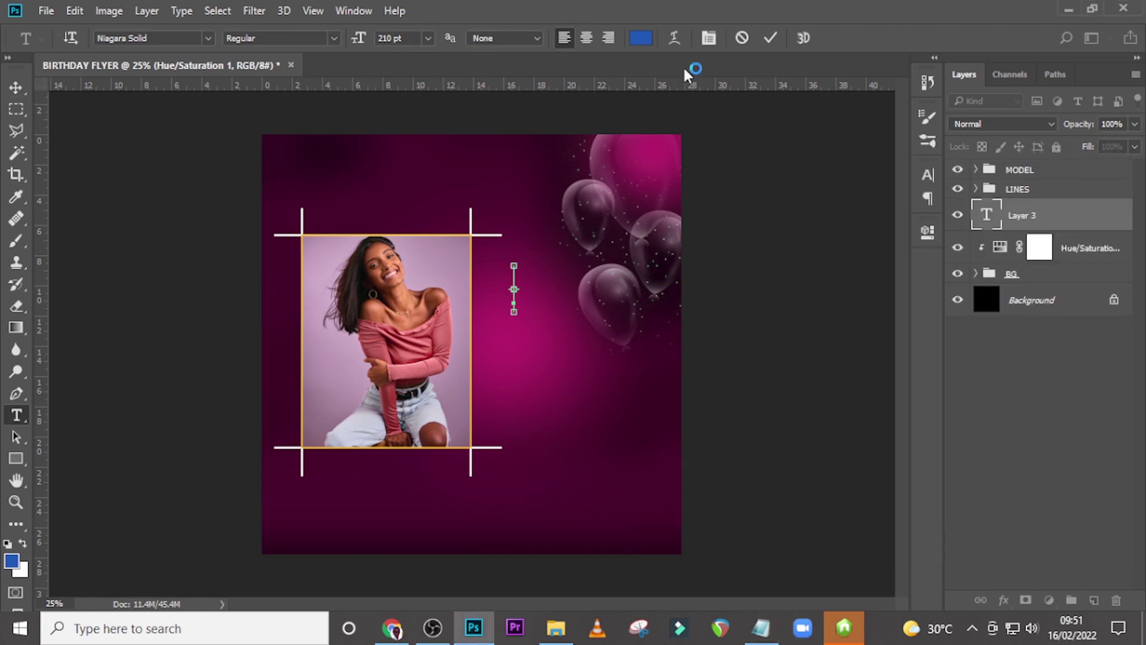
key("ctrl+v")
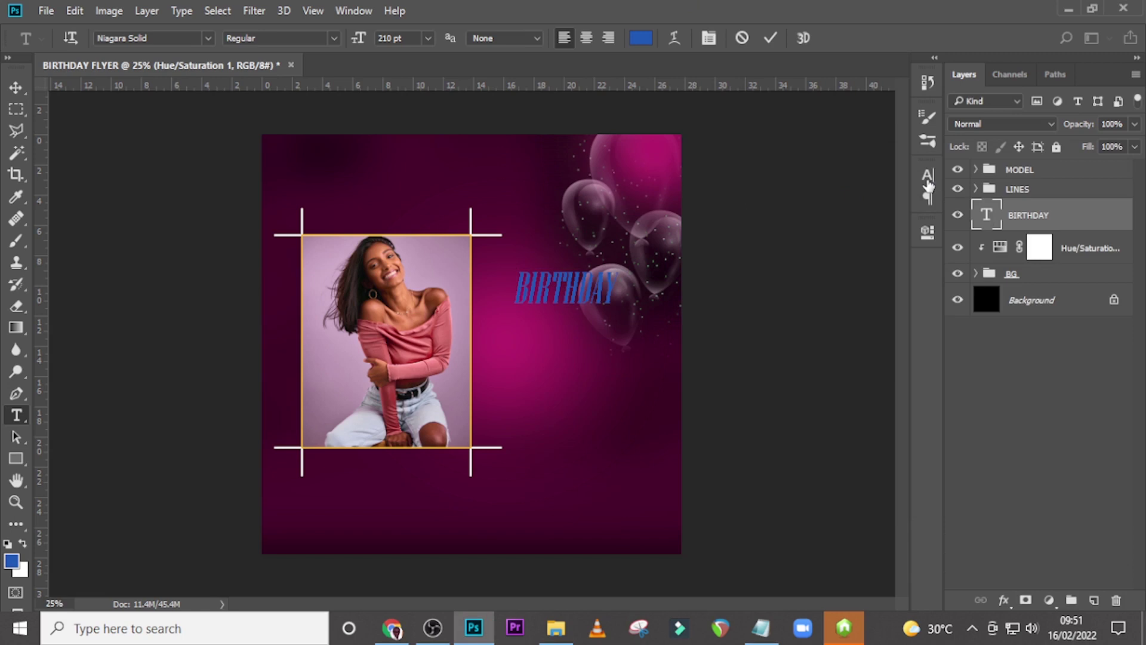
Turn off faux italic for the BIRTHDAY text and set its font size to 354 pt.
left_click(928, 179)
left_click(768, 296)
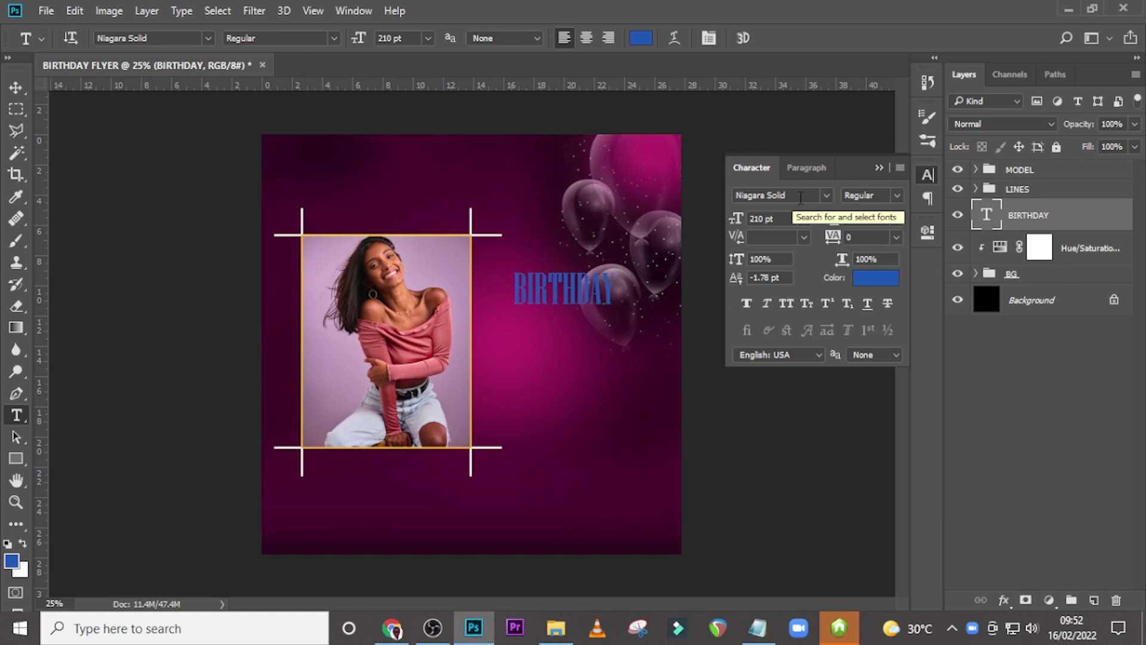
left_click(779, 219)
type("354")
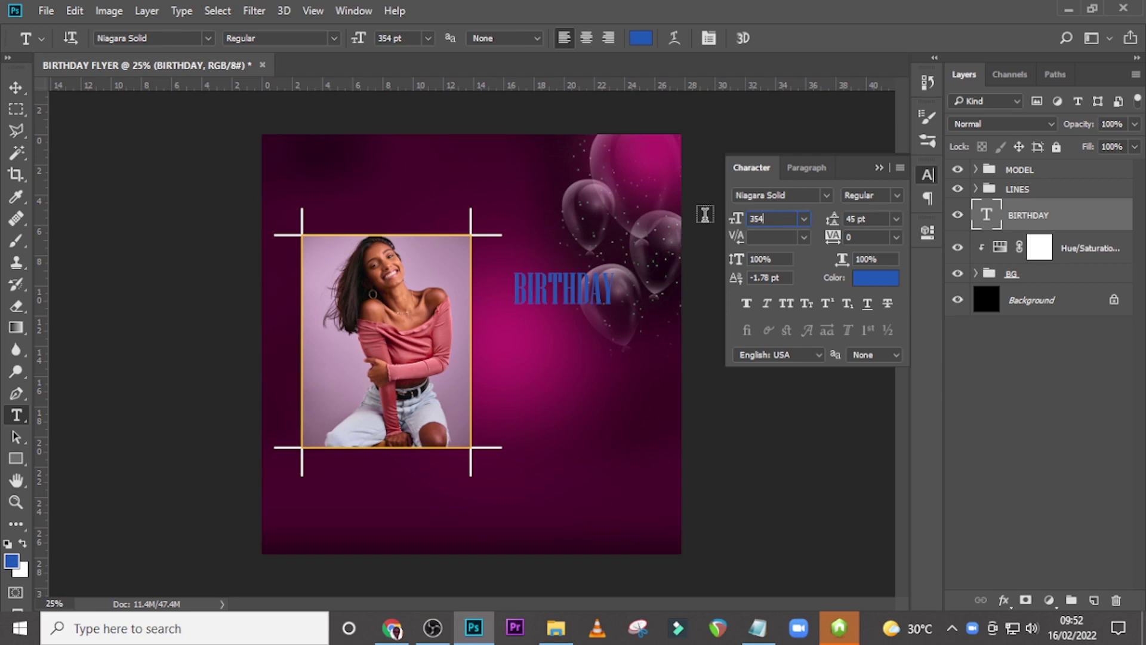
key("Return")
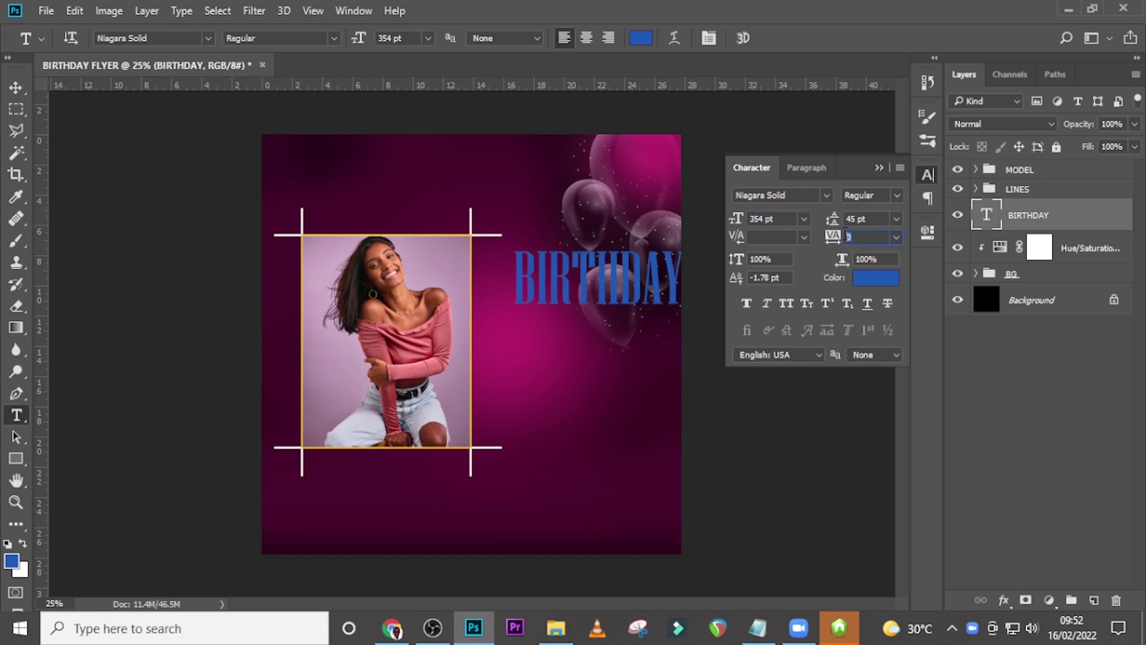
Set the BIRTHDAY text colour to the golden yellow hex FCBD27.
left_click(845, 238)
left_click(869, 278)
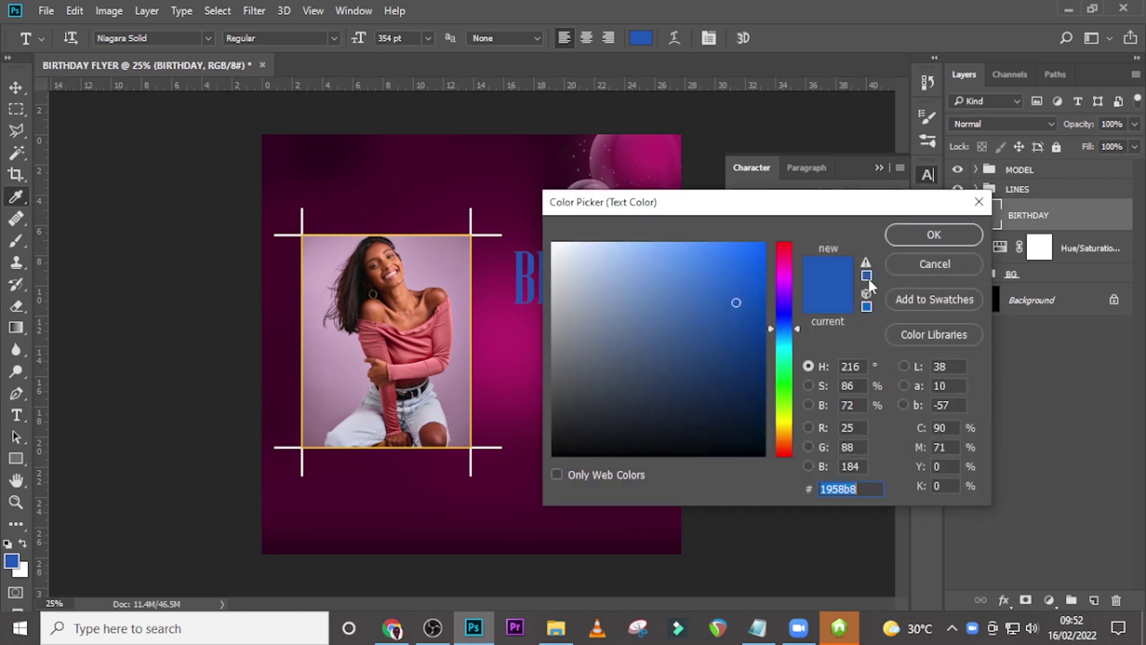
type("FC")
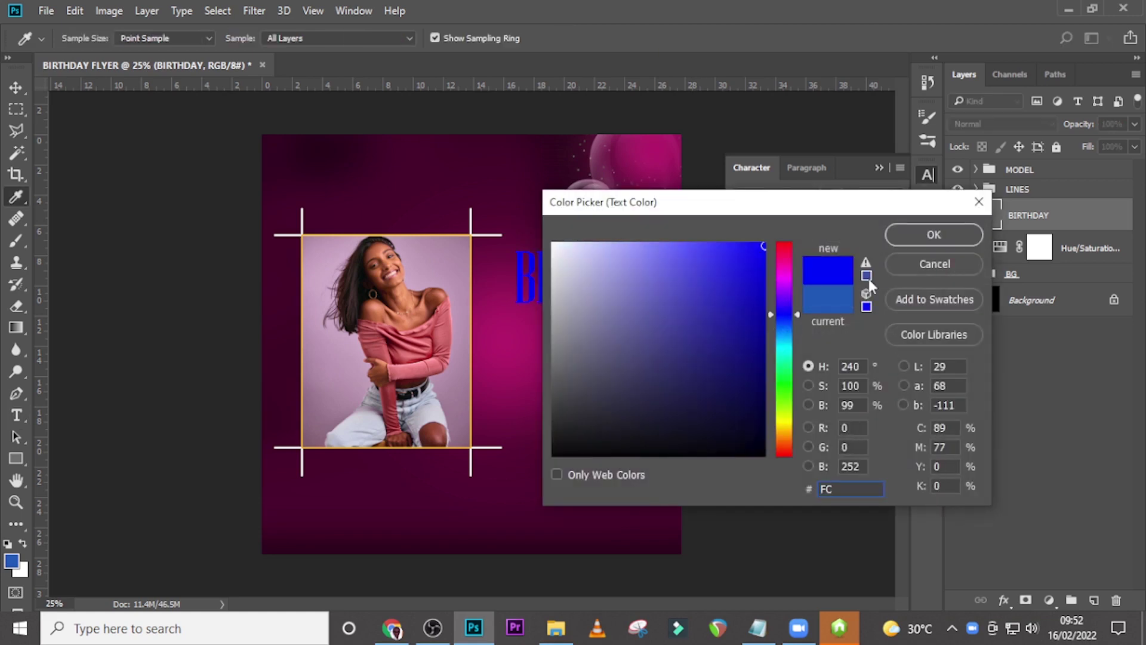
type("BD27")
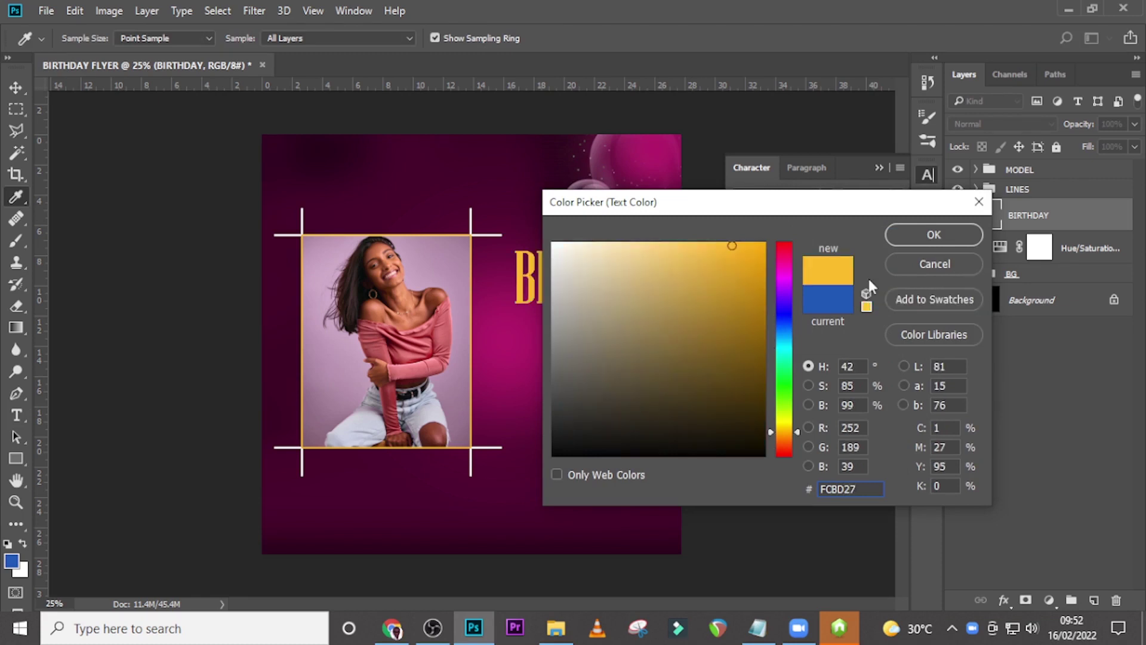
left_click(940, 234)
Move the BIRTHDAY text into the space between the portrait and the canvas's right edge, closing the interrupting Zoom window.
key("v")
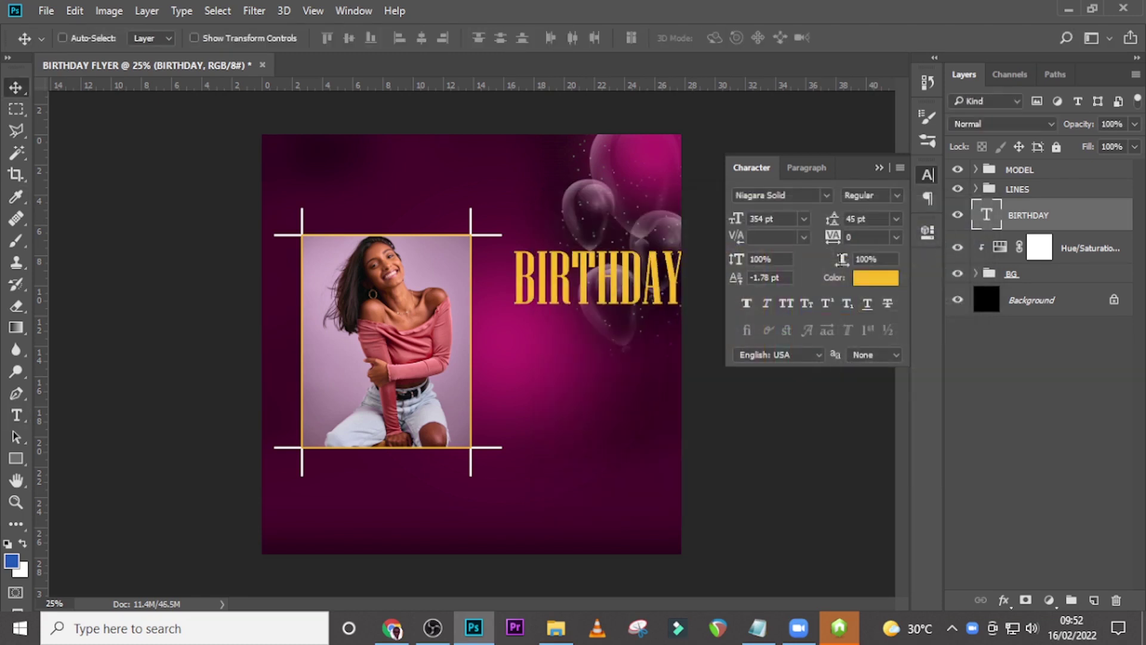
left_click_drag(598, 282, 576, 272)
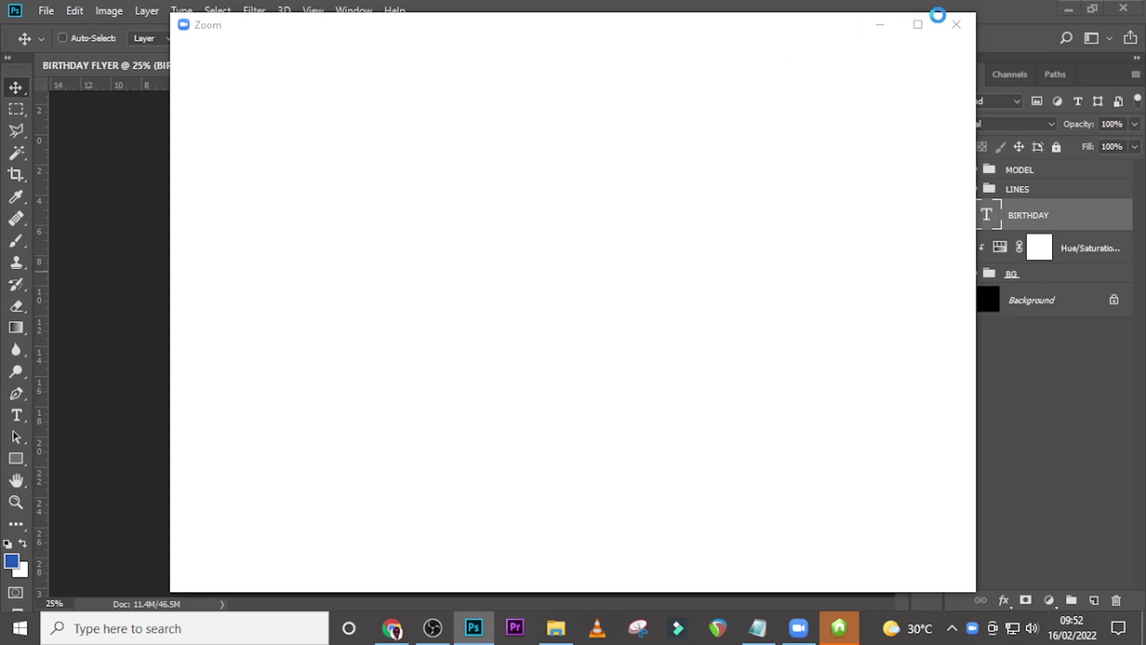
left_click(957, 23)
left_click_drag(594, 287, 565, 282)
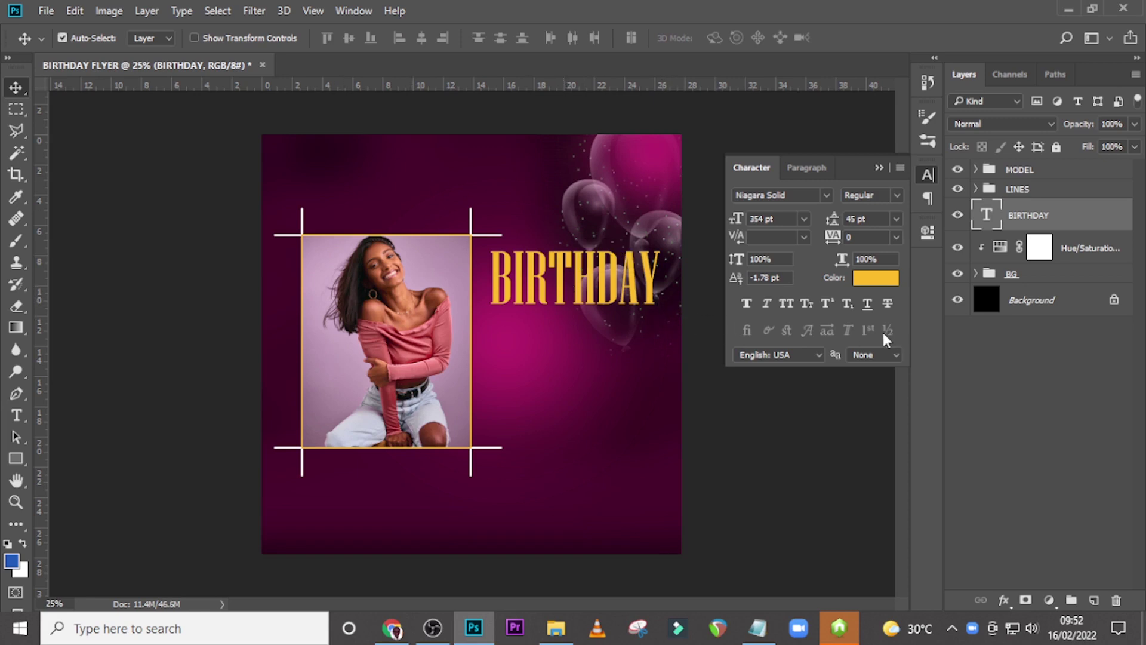
Place a vertical guide through the centre of the BIRTHDAY text and show the guides.
key("ctrl+t")
left_click_drag(47, 340, 578, 332)
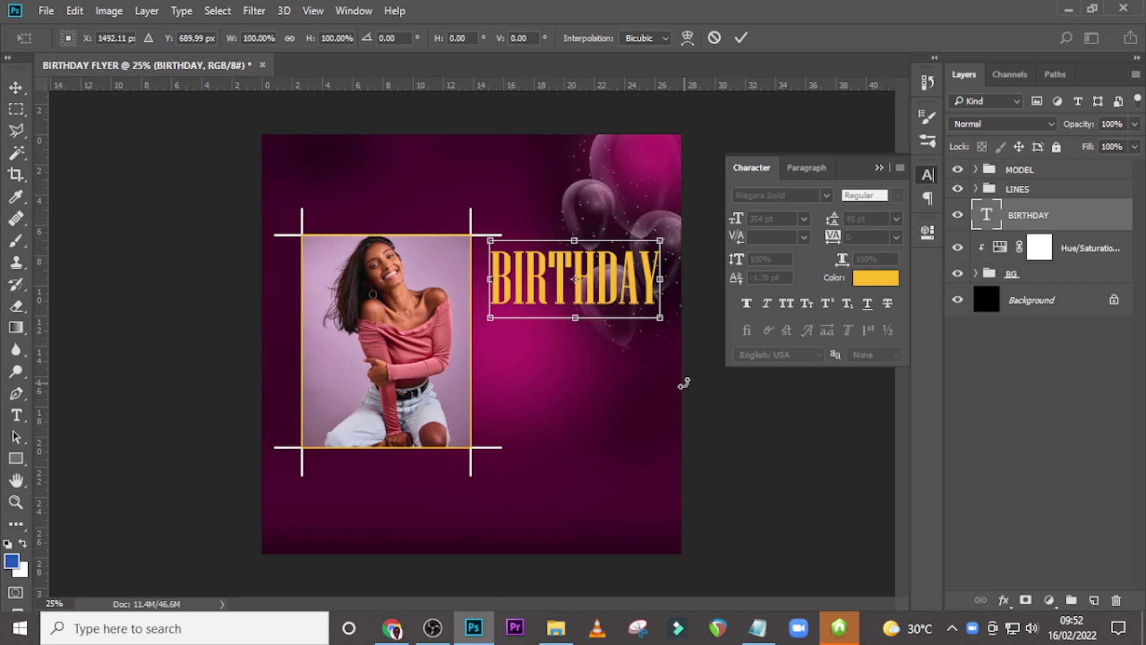
key("Return")
key("ctrl+semicolon")
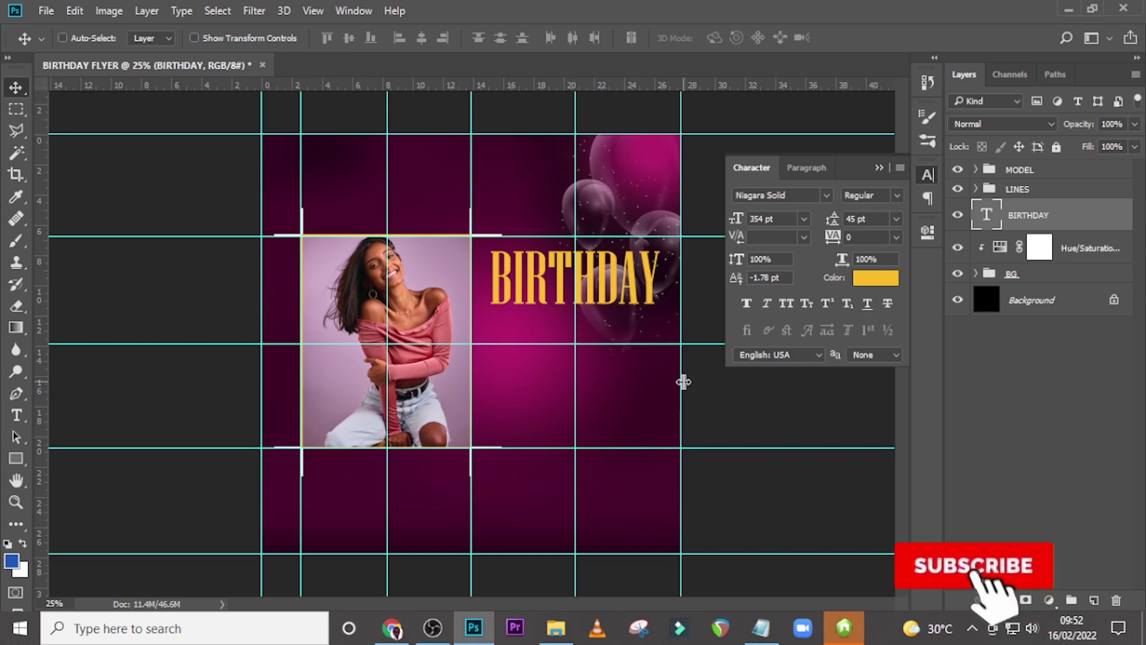
Nudge the BIRTHDAY text straight down until it sits just above the portrait's middle guide.
key("shift+Down")
key("shift+Down")
key("shift+Down")
key("shift+Down")
key("shift+Down")
key("shift+Down")
key("shift+Down")
key("shift+Down")
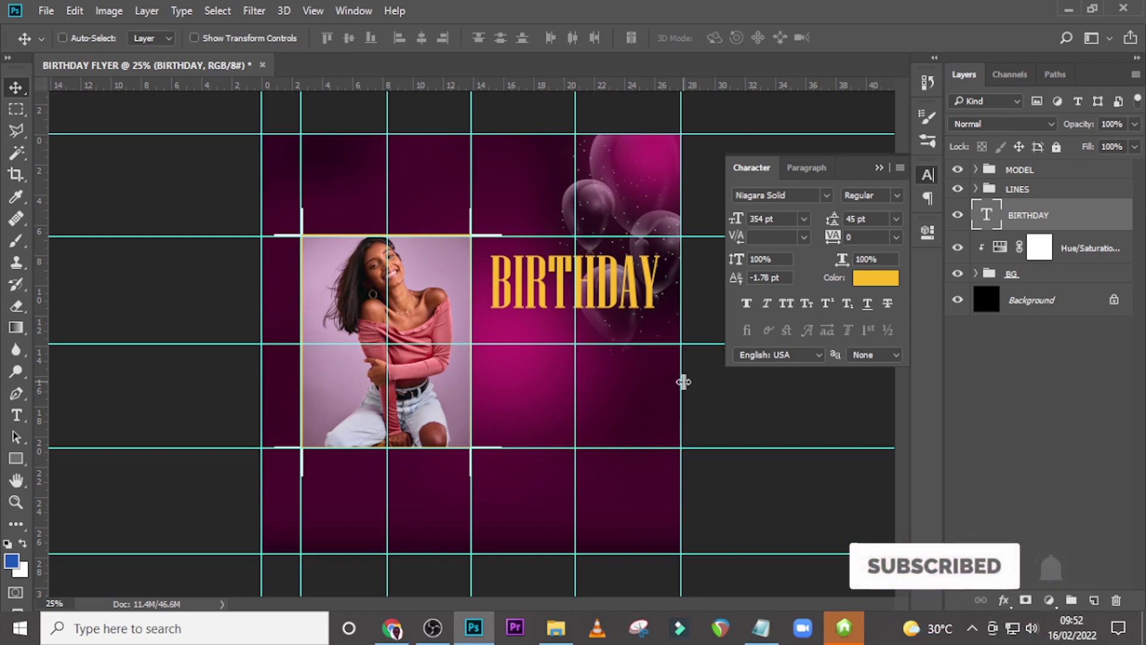
key("shift+Down")
key("shift+Down")
key("shift+Down")
key("shift+Down")
key("shift+Down")
key("shift+Down")
key("shift+Down")
key("shift+Down")
key("shift+Down")
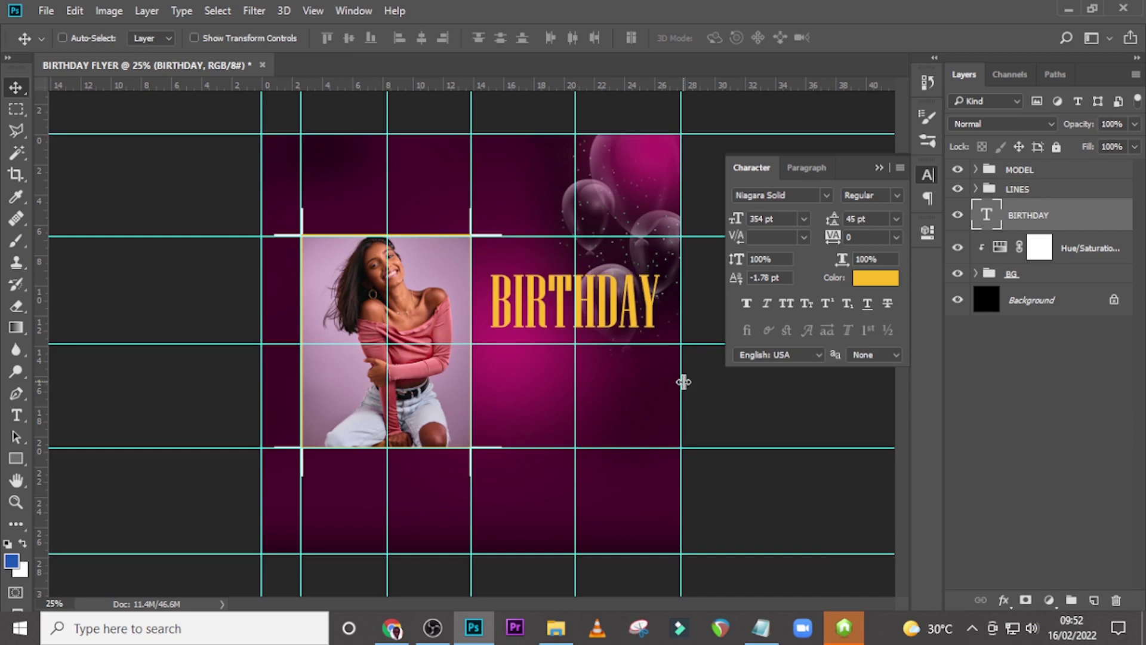
Add a separate text layer reading Happy above BIRTHDAY, copied from the 80.txt notes.
key("t")
left_click(525, 195)
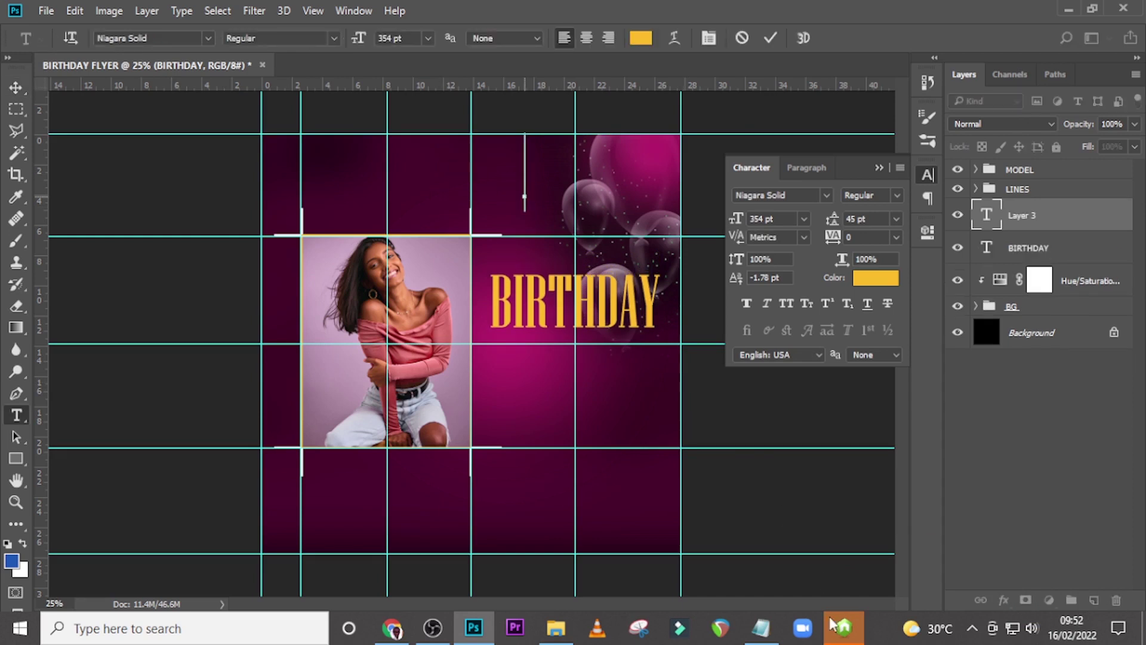
left_click(760, 627)
left_click_drag(822, 216, 759, 215)
key("ctrl+c")
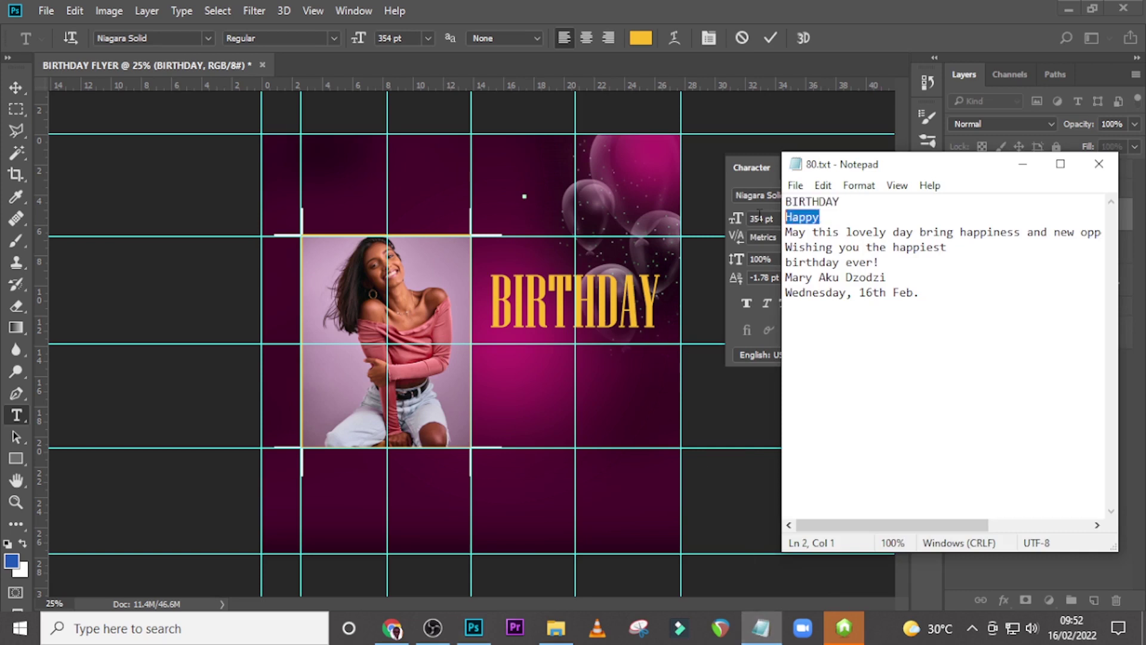
left_click(717, 7)
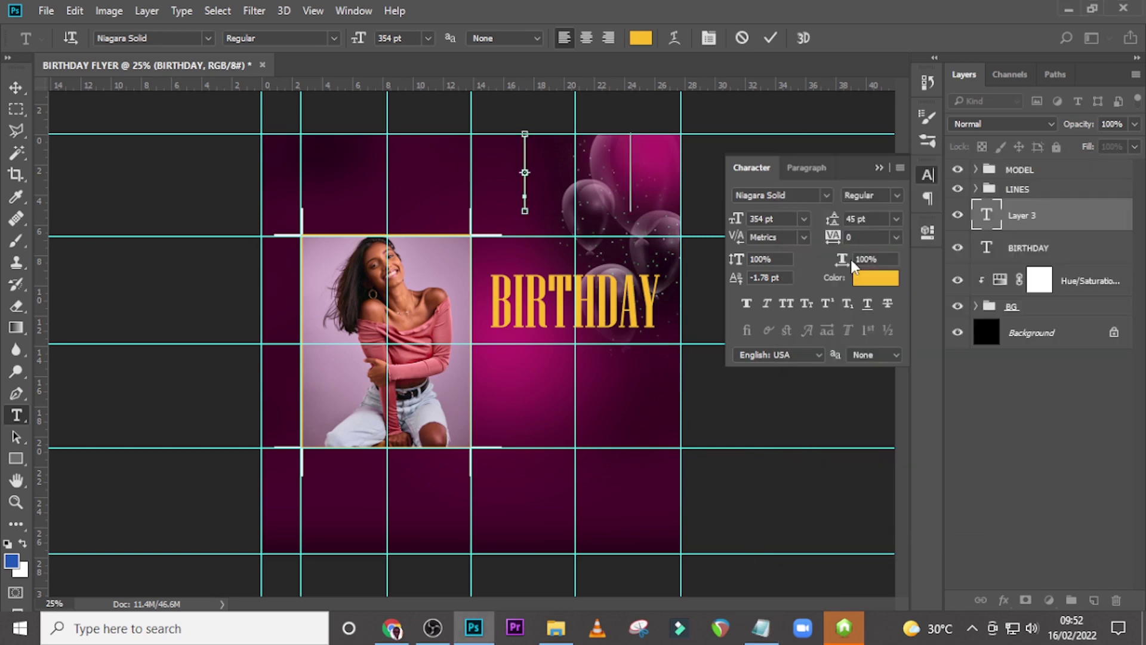
key("ctrl+v")
key("ctrl+Return")
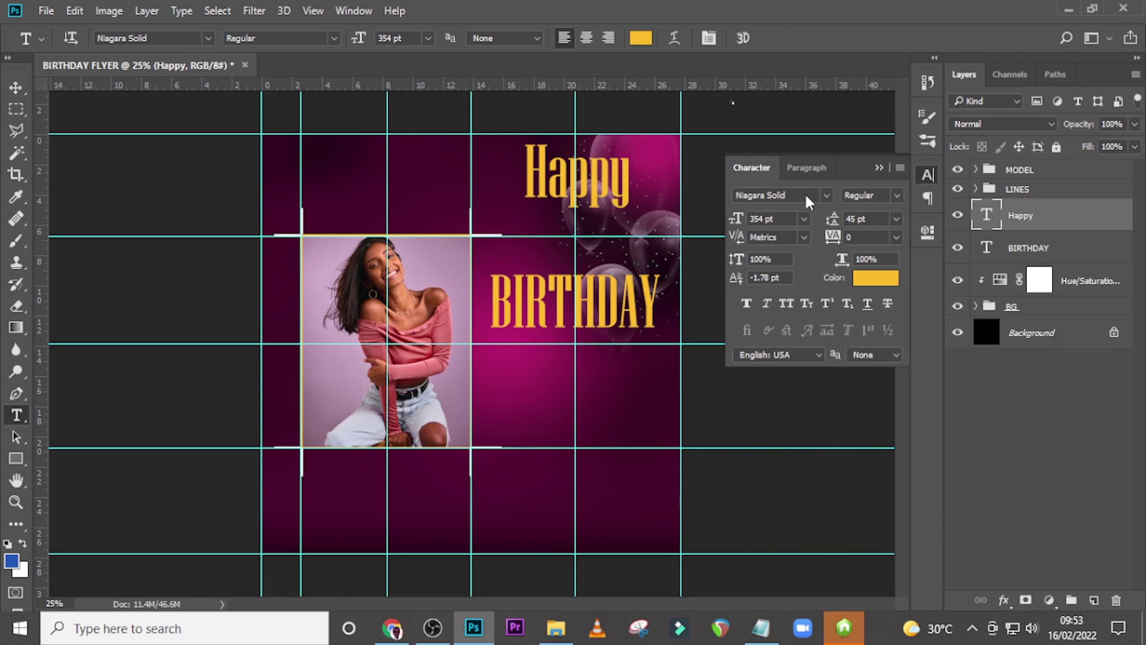
Change the Happy text's font to Photograph Signature and move the word directly over the top of BIRTHDAY.
left_click(805, 192)
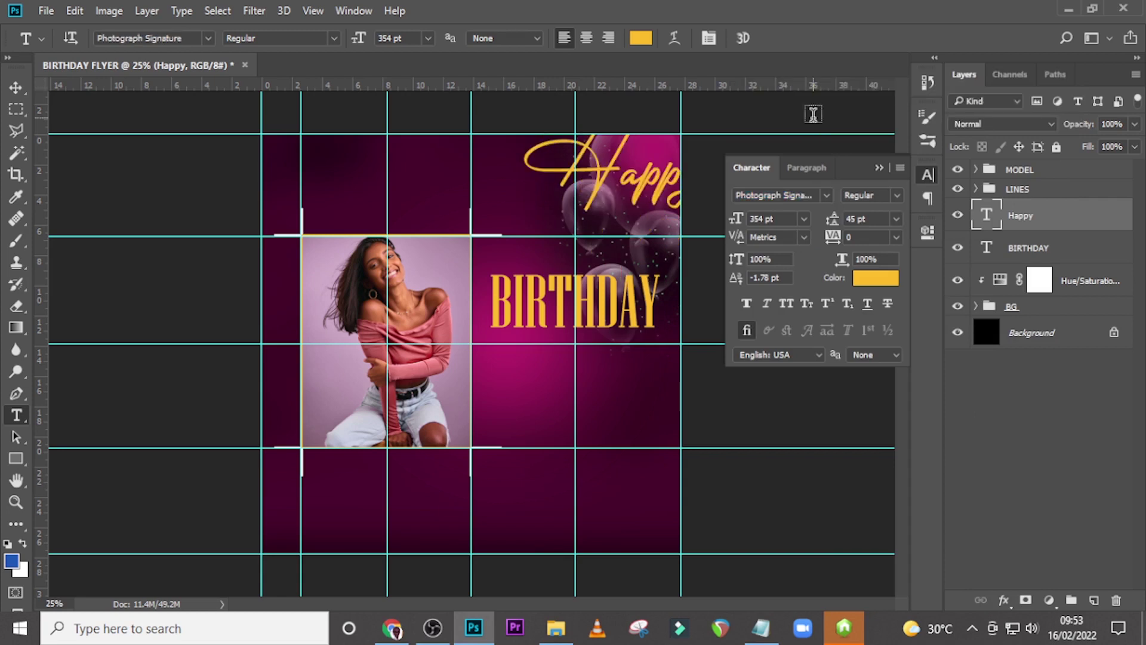
key("v")
left_click_drag(630, 179, 580, 251)
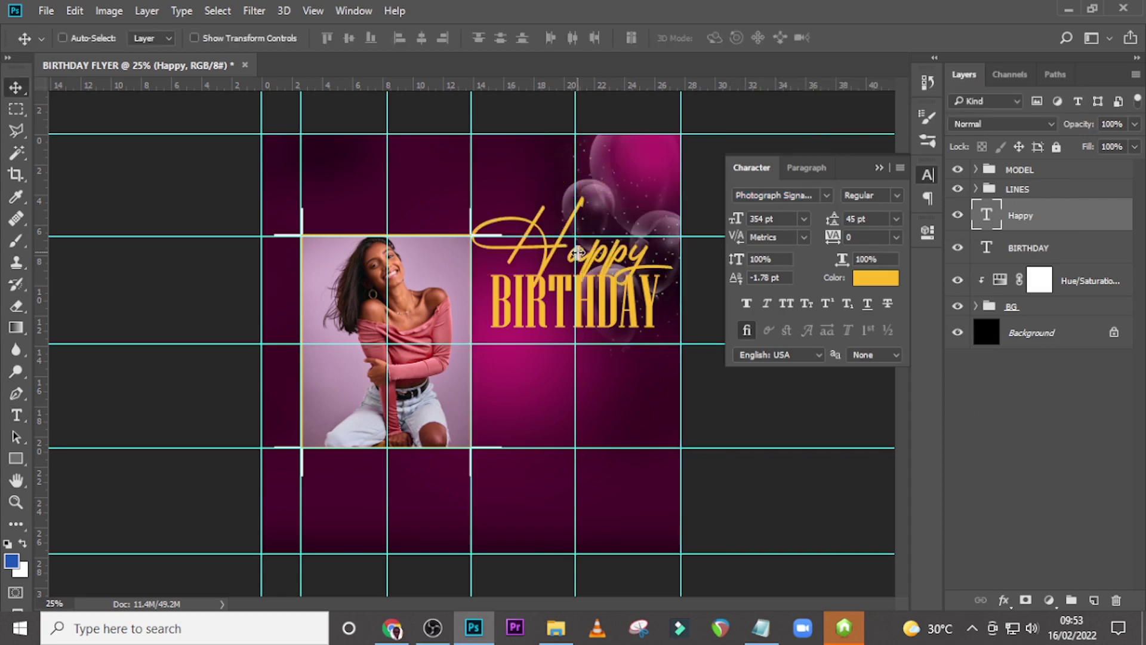
key("ctrl+t")
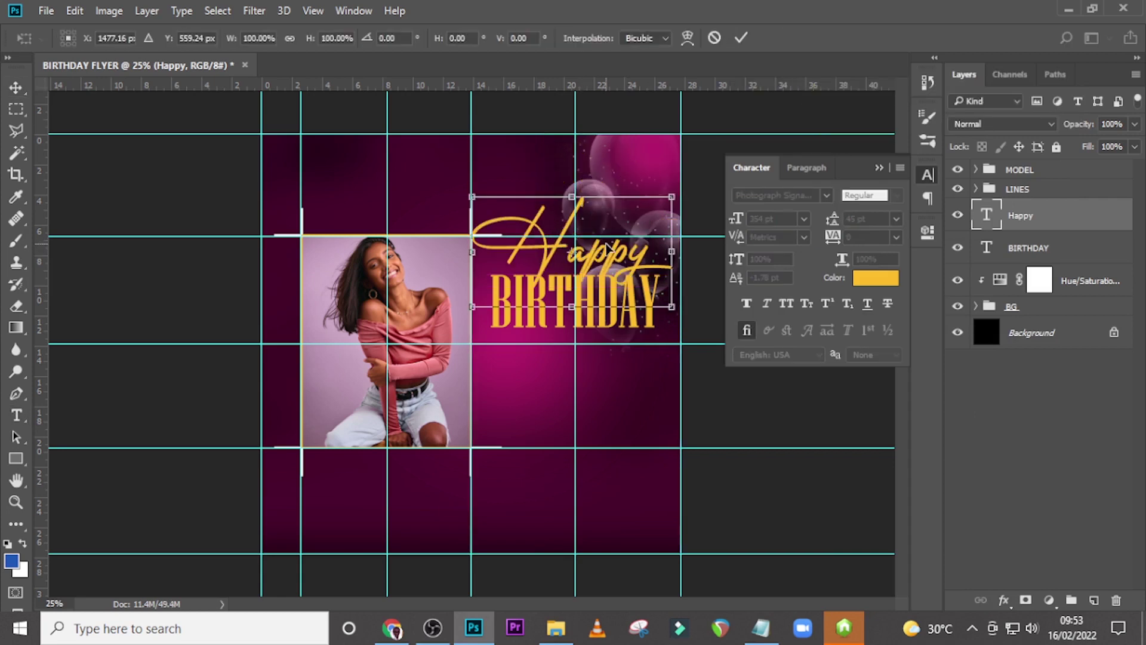
key("Return")
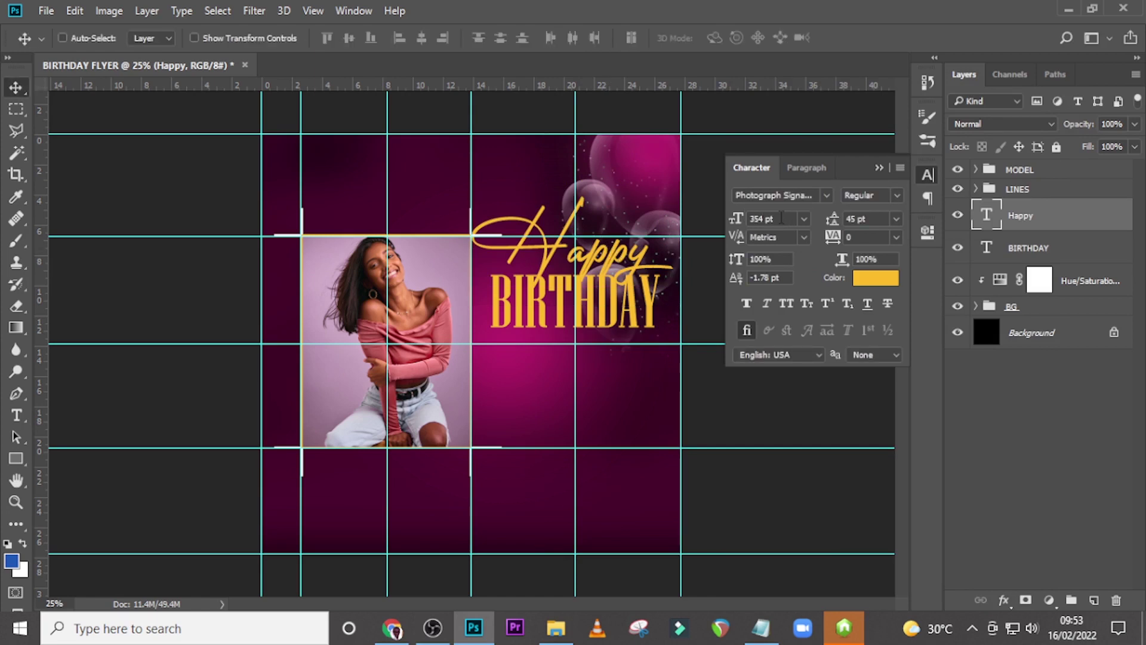
Set the font size of the Happy text to 209 pt.
left_click(730, 218)
type("209")
key("Return")
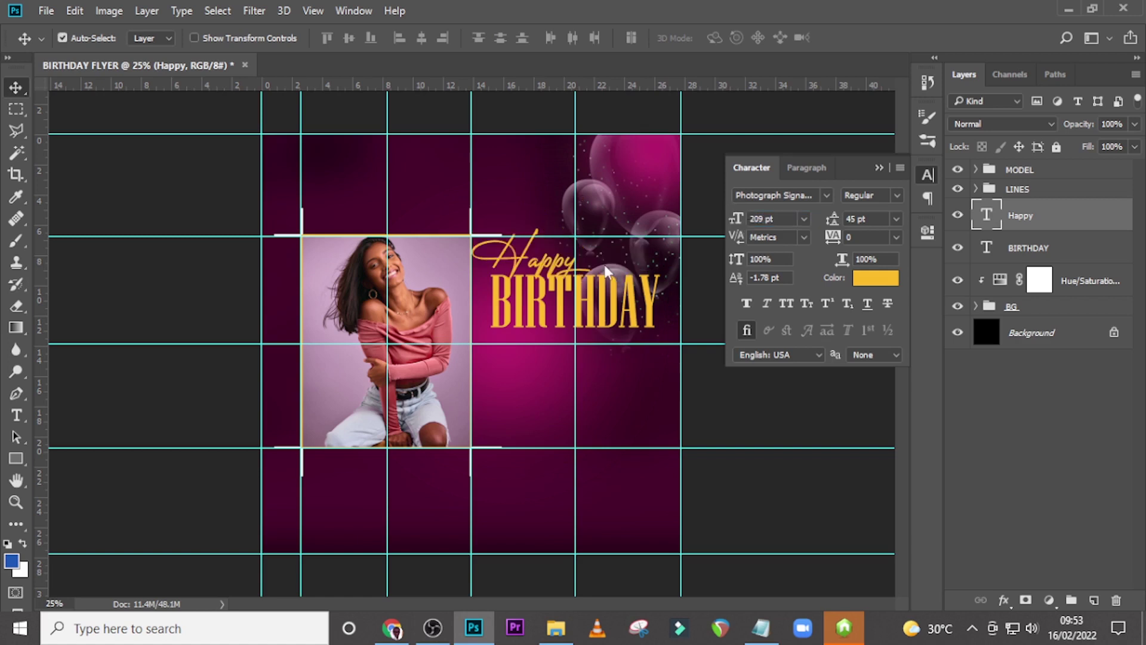
Move the Happy text sideways until it is centred above BIRTHDAY.
key("ctrl+t")
left_click_drag(550, 266, 595, 267)
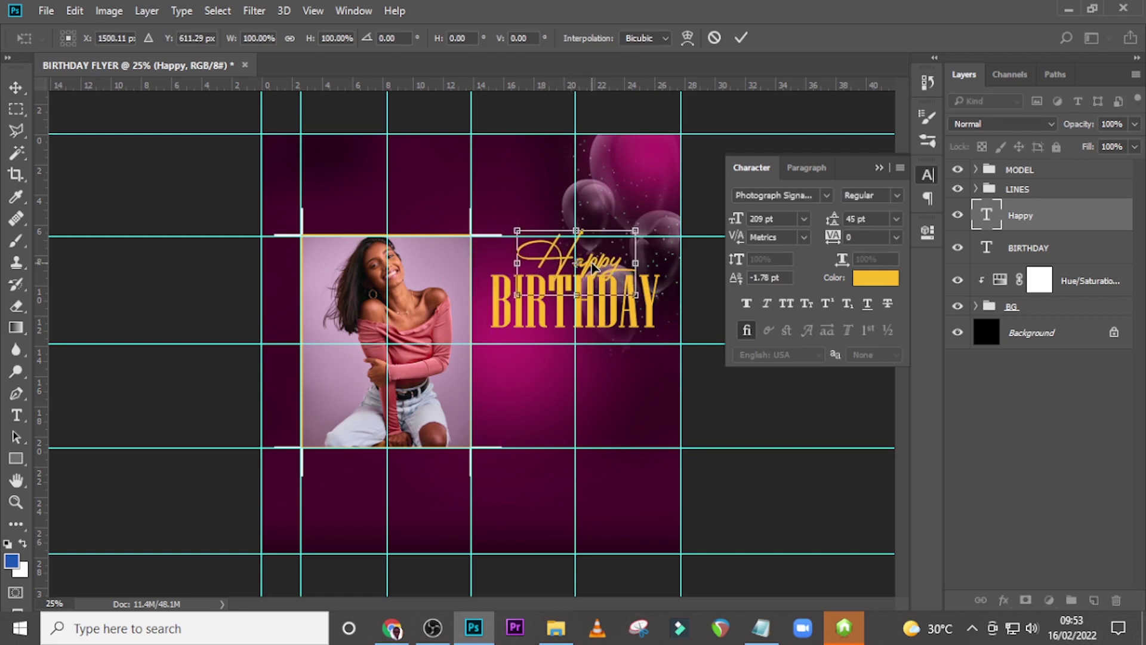
key("Return")
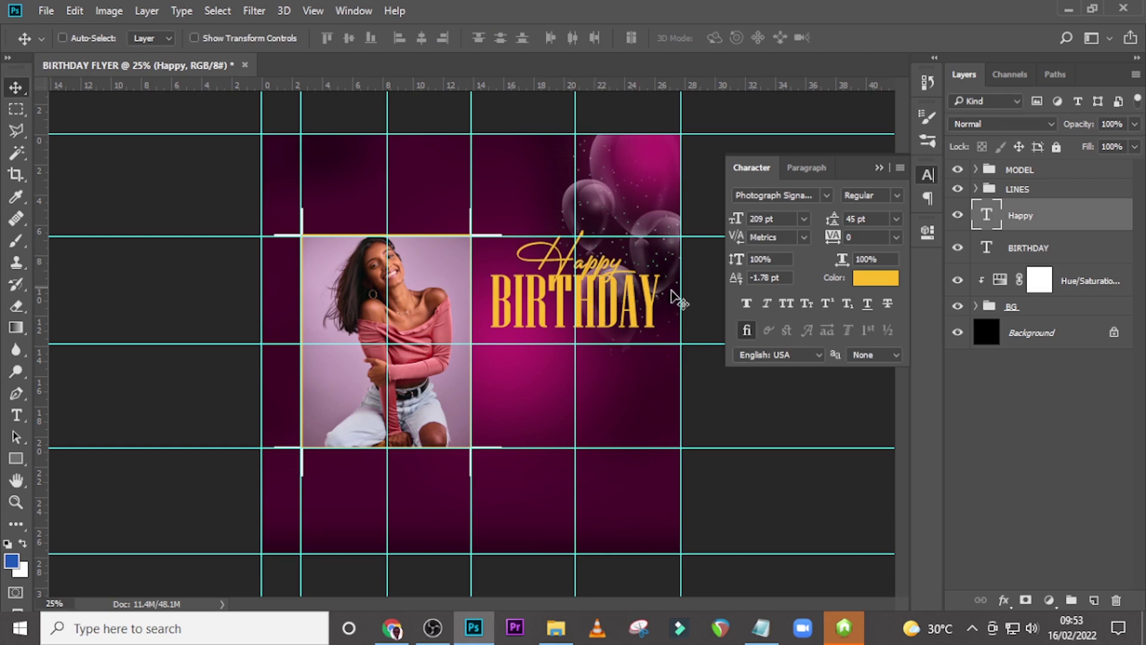
Recolour the Happy text to white (#ffffff).
left_click(886, 285)
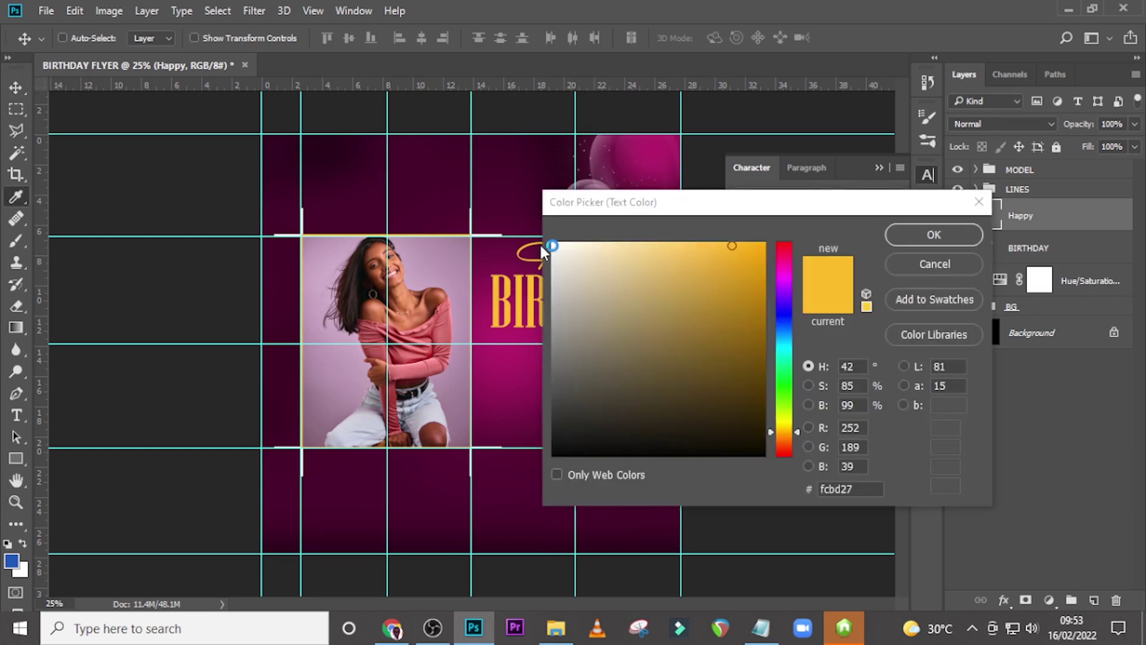
left_click(553, 244)
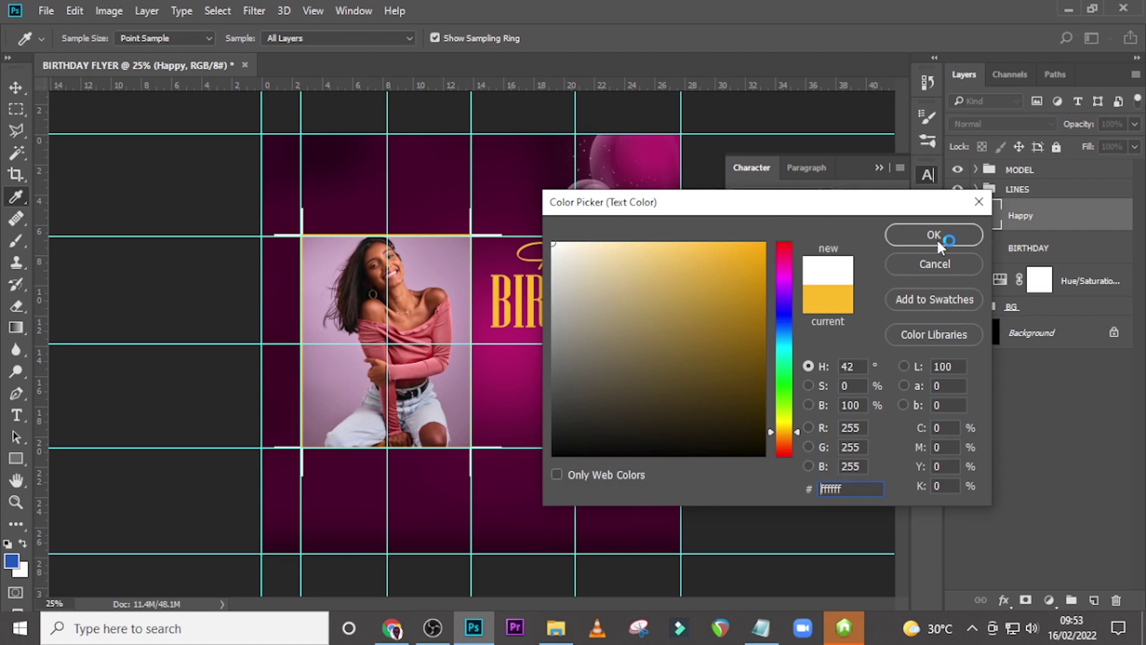
left_click(935, 236)
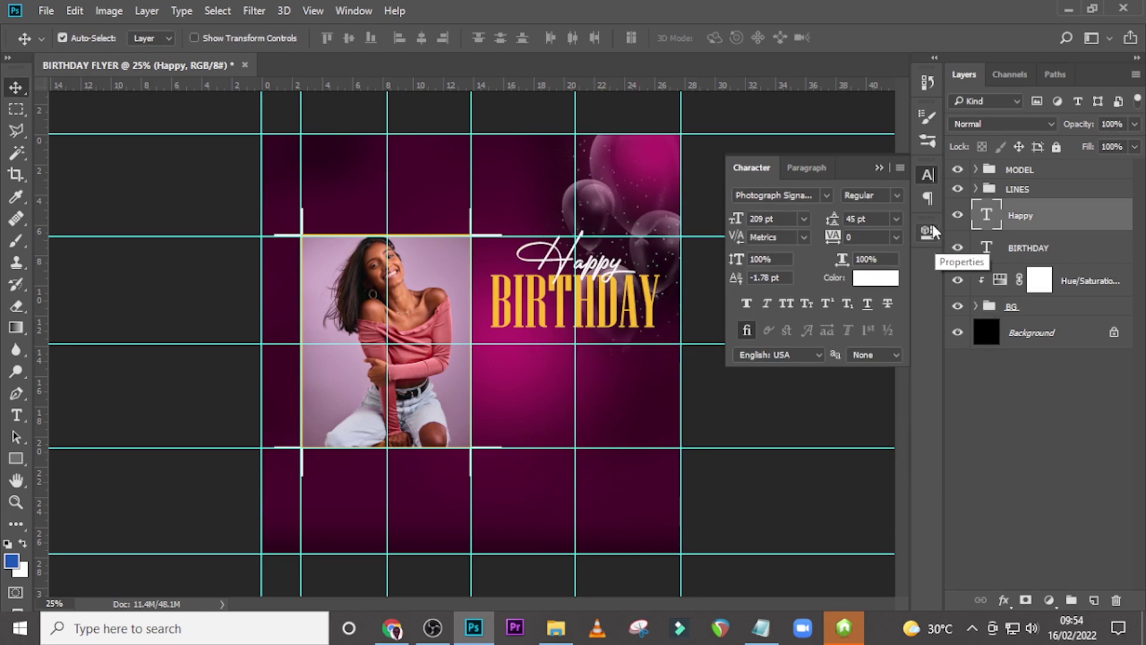
Nudge the Happy text slightly down so its letters overlap the top of BIRTHDAY.
key("ctrl+plus")
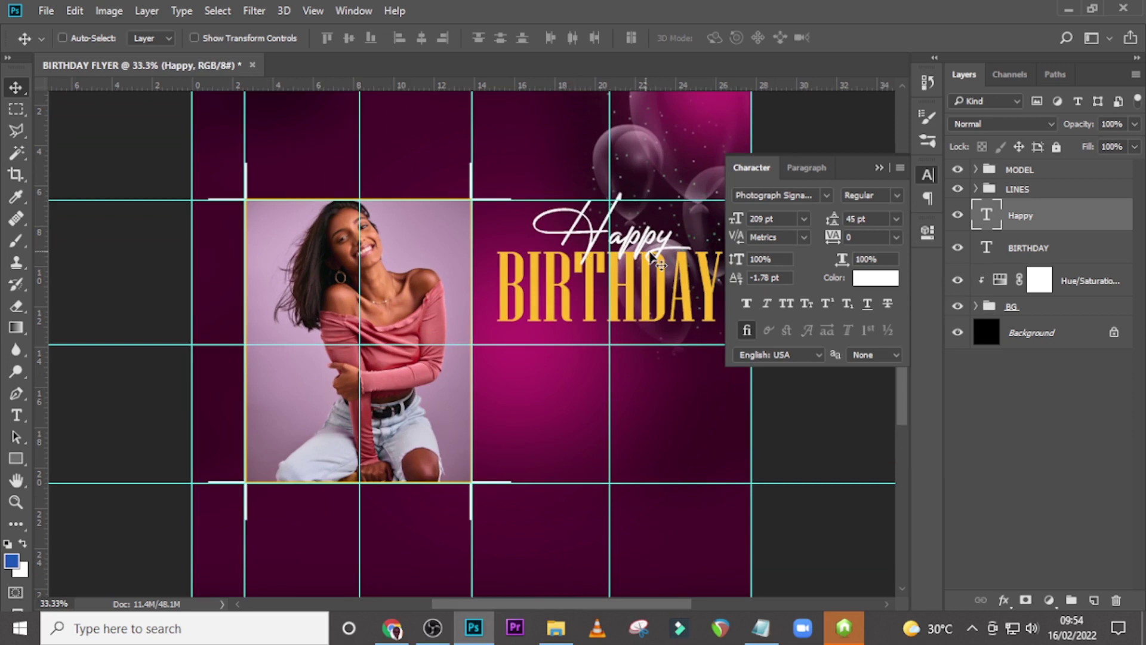
key("shift+Down")
key("shift+Down")
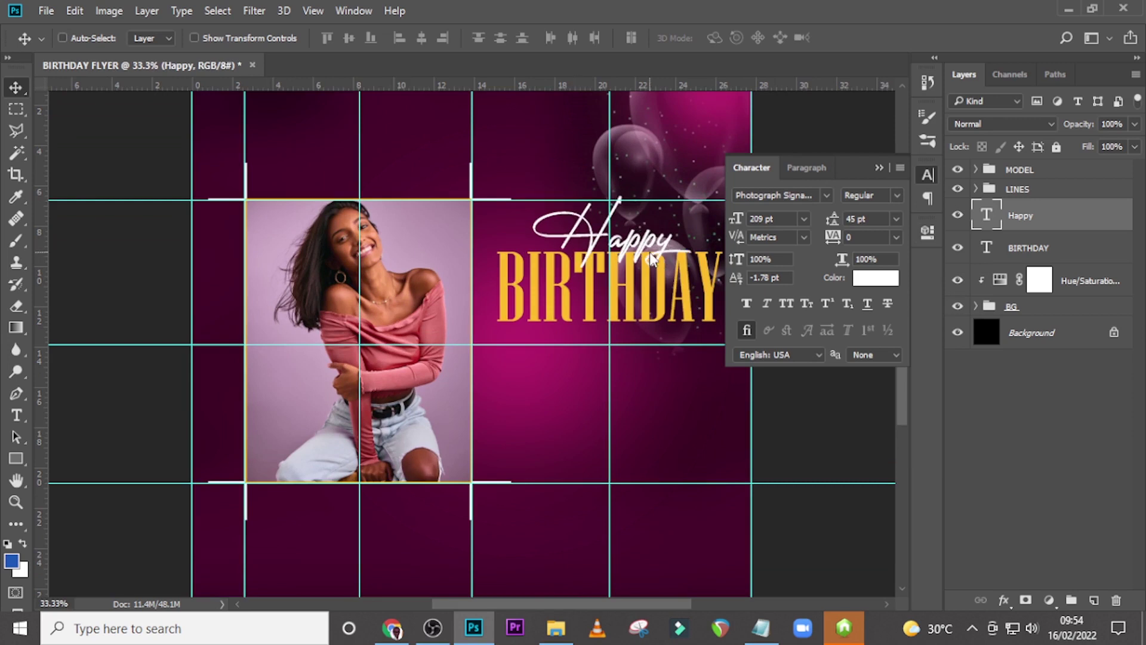
key("shift+Down")
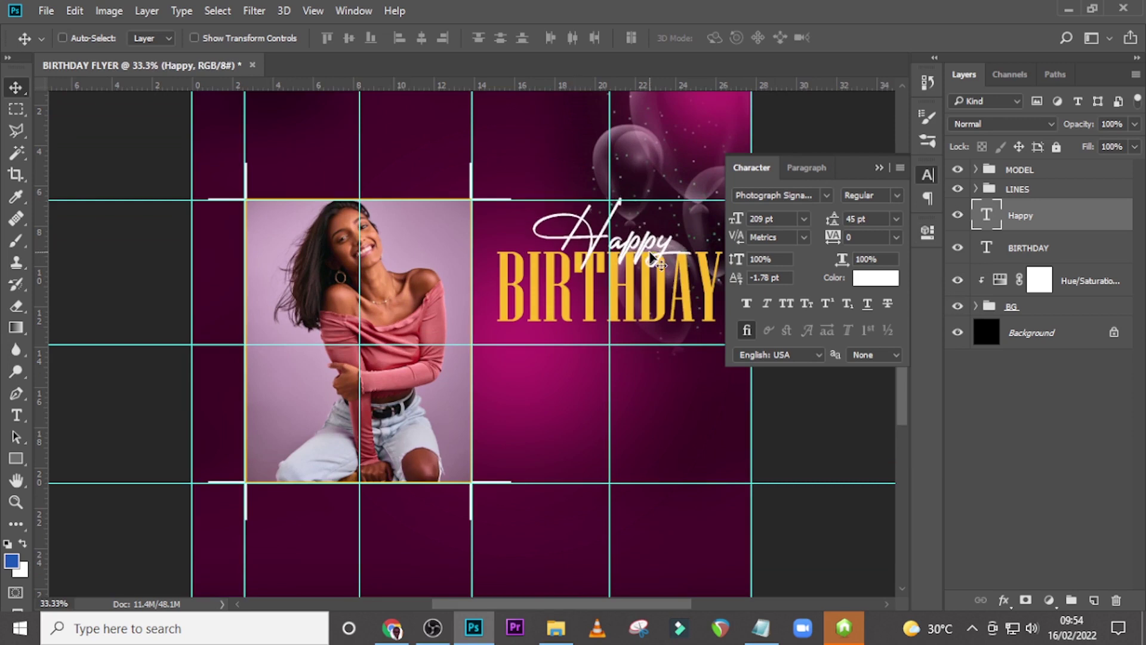
Add a Drop Shadow effect to the Happy layer with a very dark purple colour and 100% opacity.
key("h")
double_click(1102, 219)
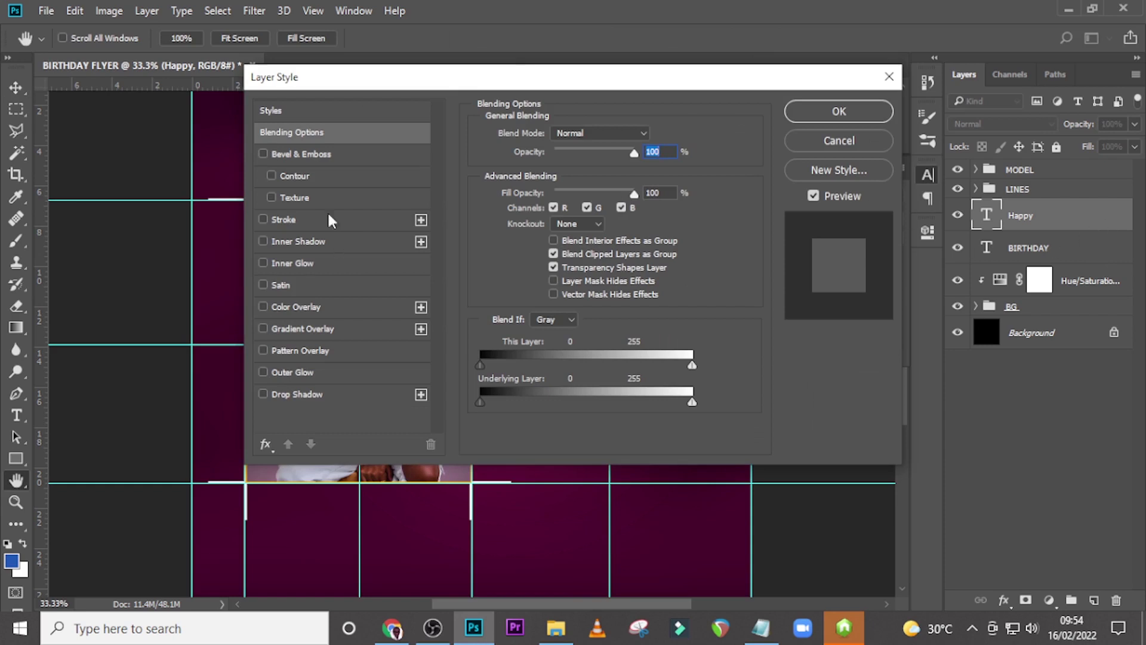
left_click_drag(376, 89, 529, 85)
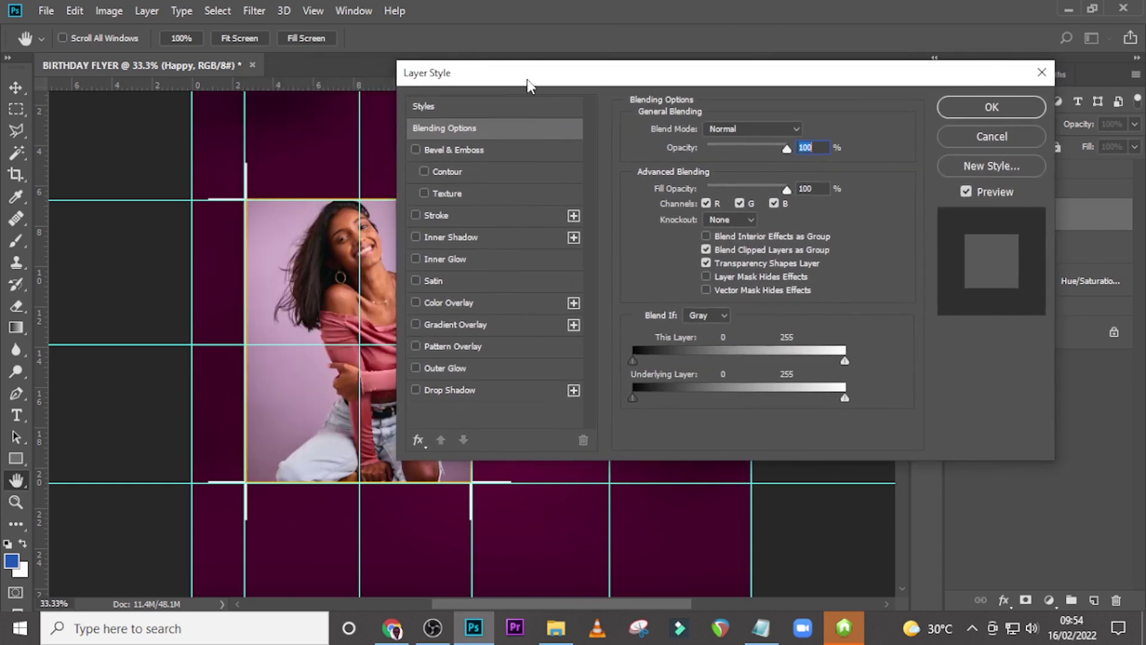
left_click(442, 392)
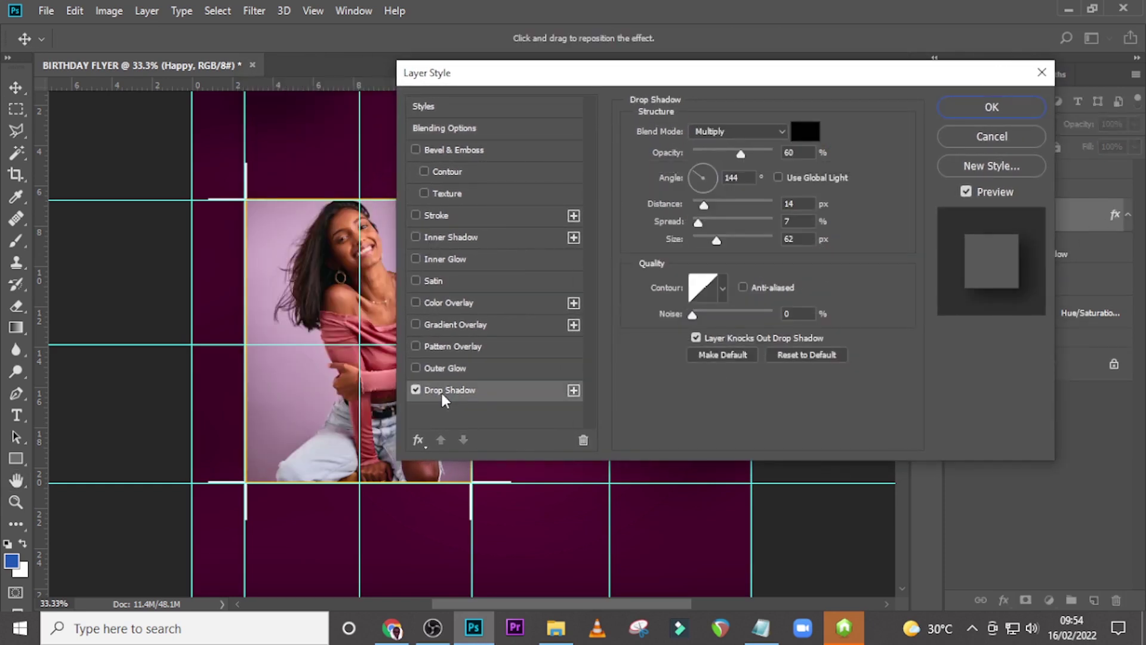
left_click(802, 131)
type("410025")
left_click_drag(764, 401, 760, 412)
left_click(898, 236)
left_click(740, 157)
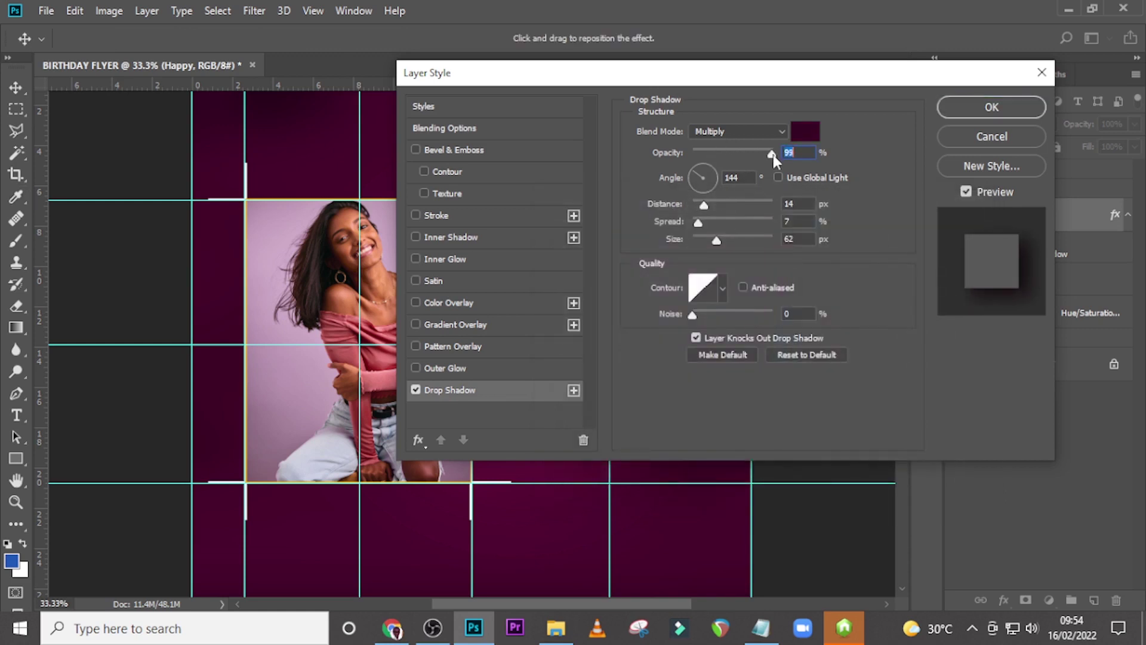
key("Tab")
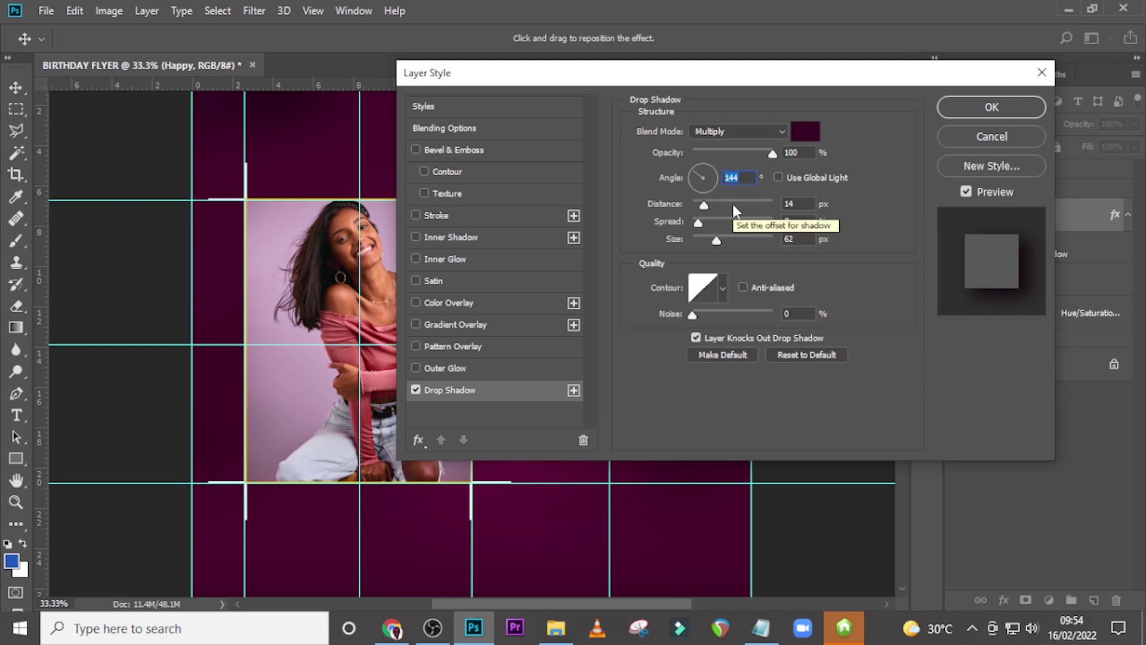
Set the Happy drop shadow to angle 135°, distance 1 px, spread 3% and size 32 px, and apply it.
type("135")
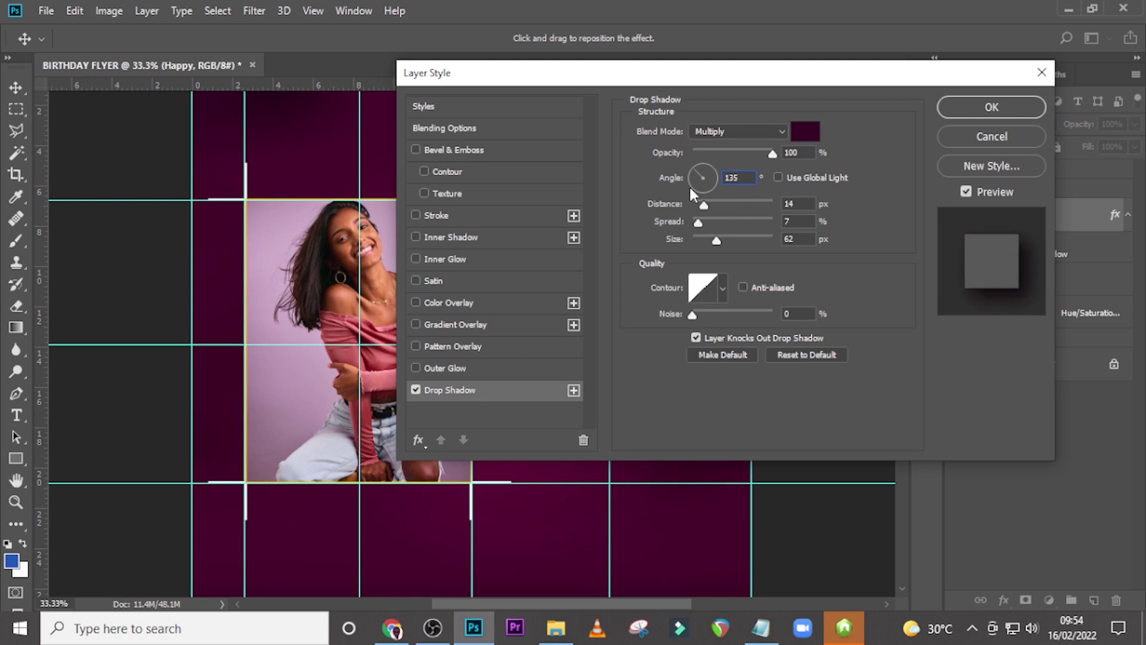
key("Tab")
type("1")
key("Tab")
type("3")
key("Tab")
type("32")
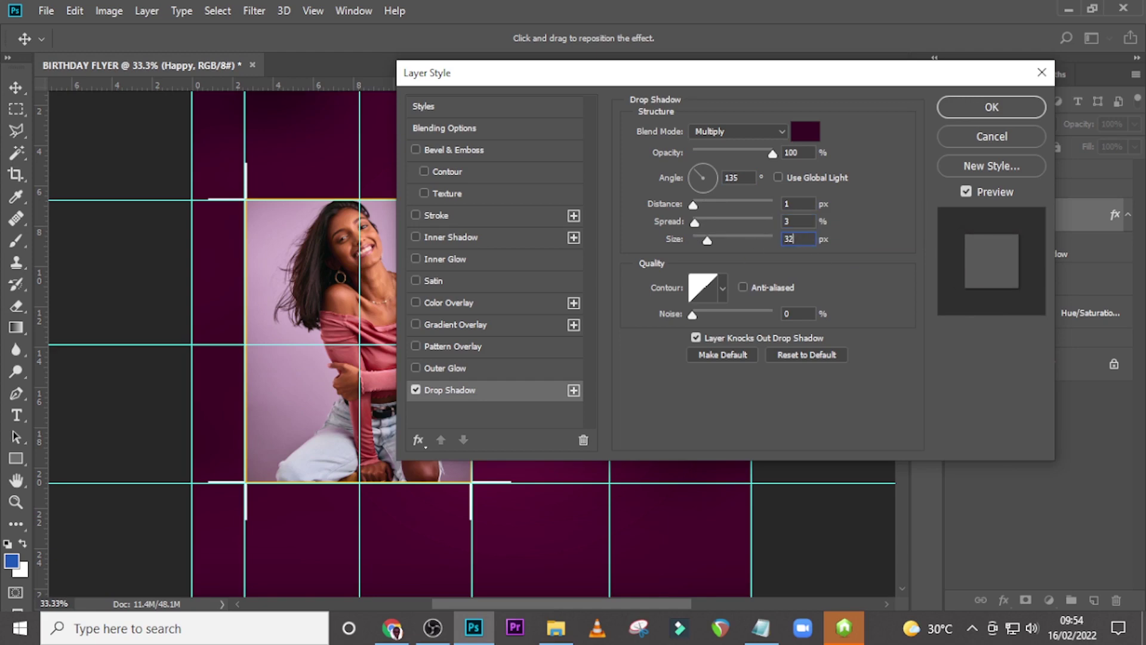
left_click(958, 110)
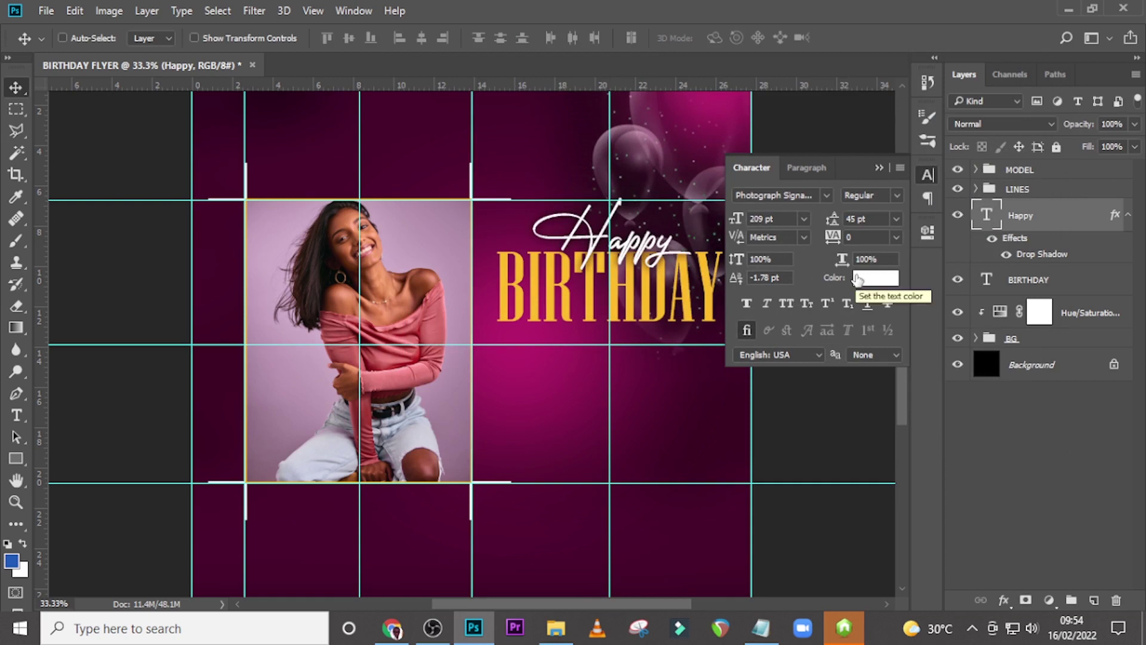
left_click(1128, 216)
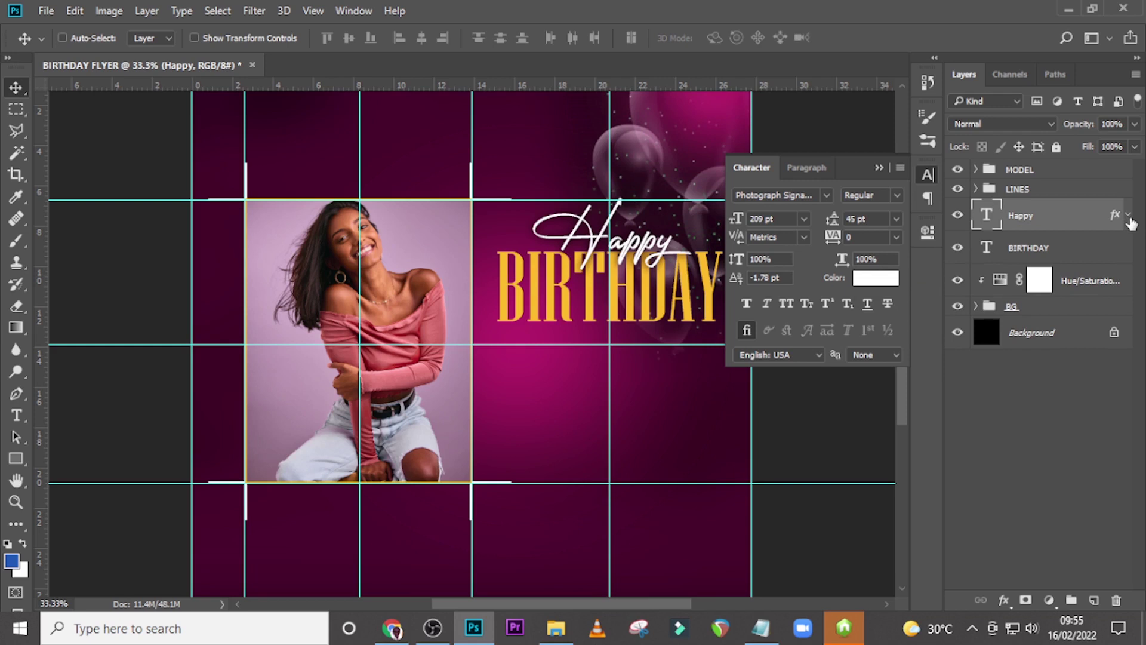
left_click(880, 167)
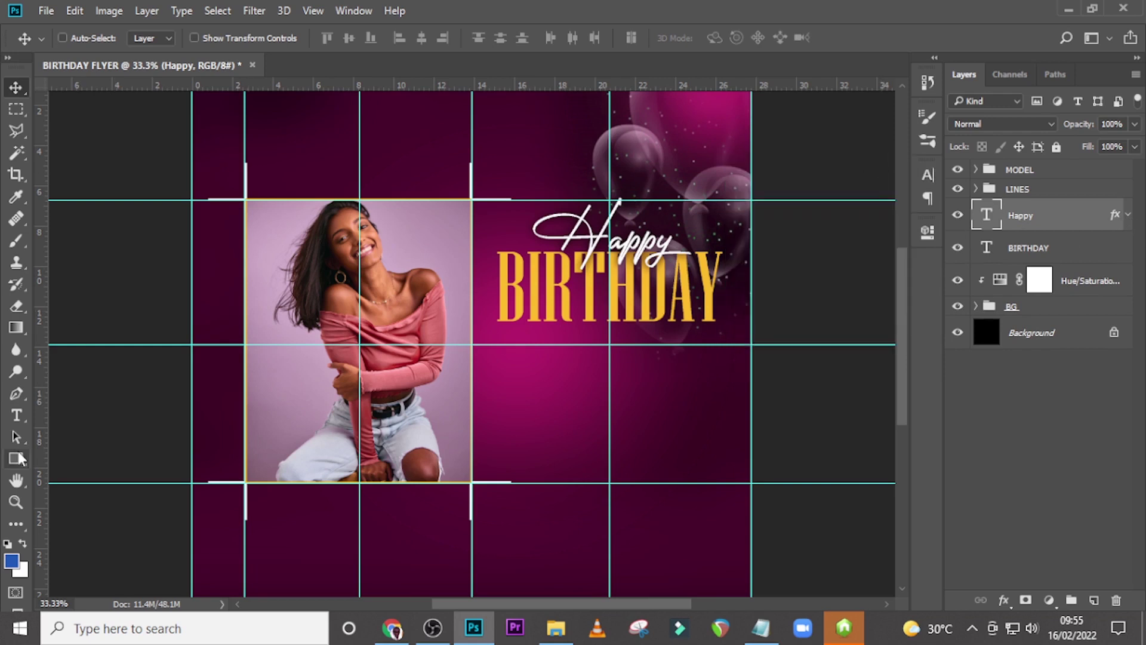
Create a paragraph text box below BIRTHDAY and fill it with the birthday wishes copied from the 80.txt notes.
left_click(14, 415)
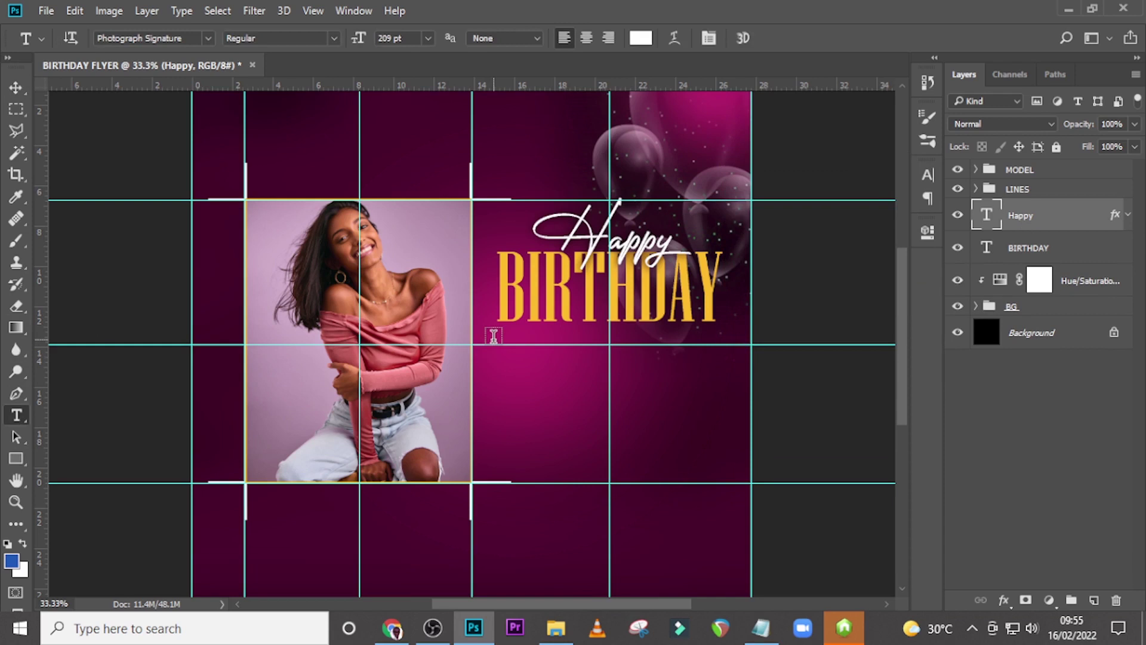
left_click_drag(496, 340, 716, 448)
key("alt+Tab")
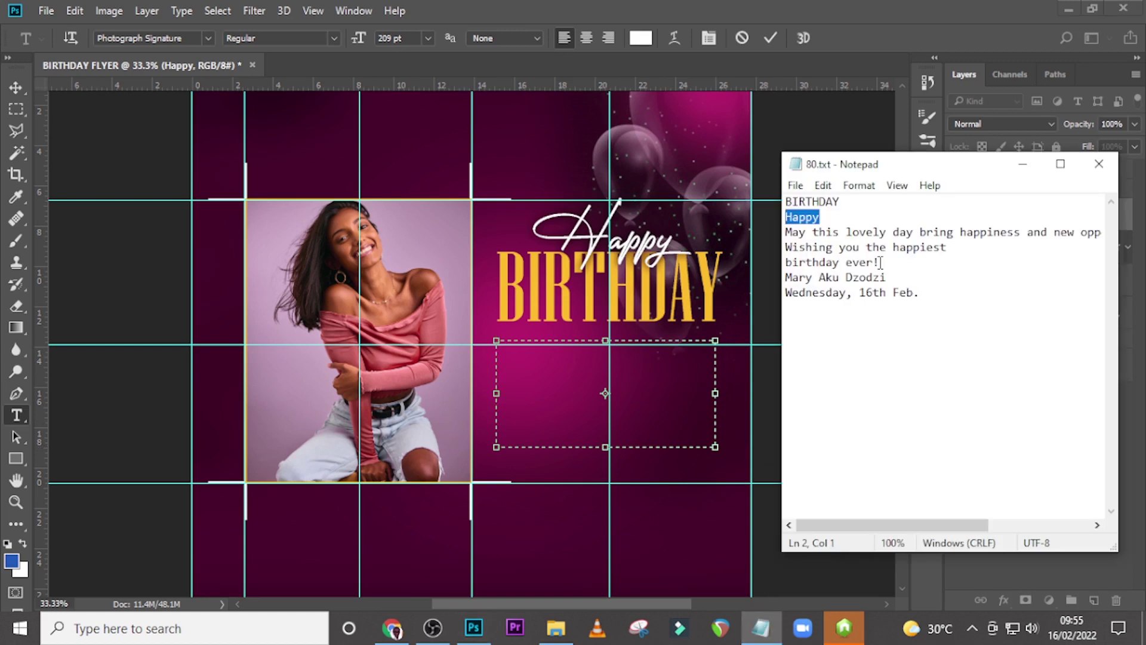
left_click_drag(880, 263, 787, 235)
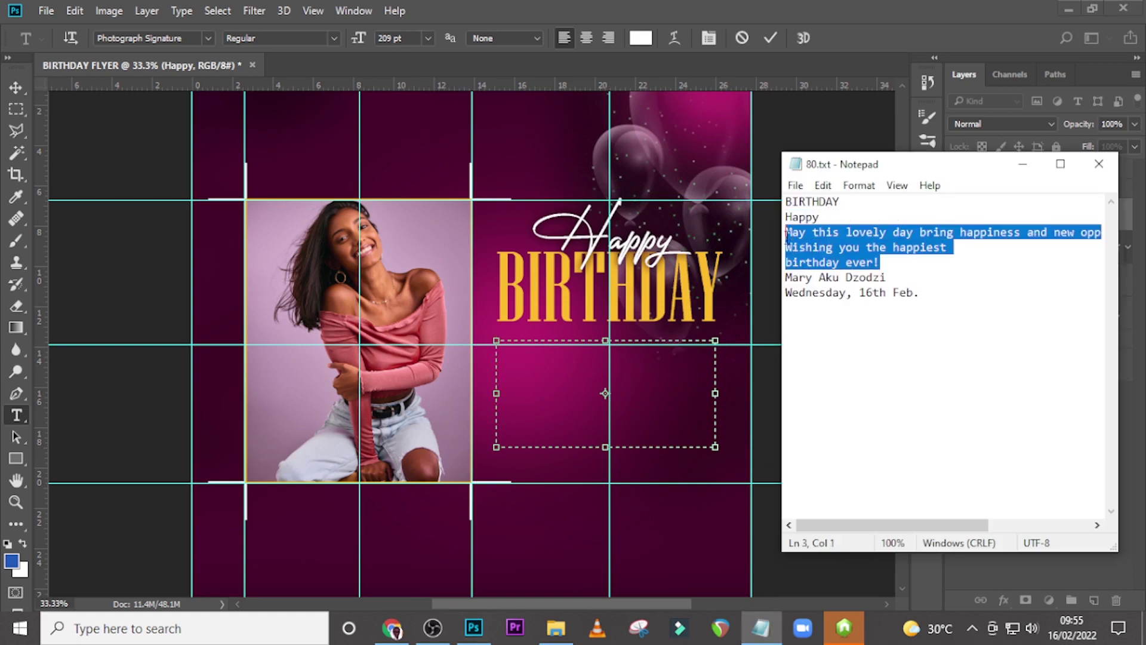
key("alt+Tab")
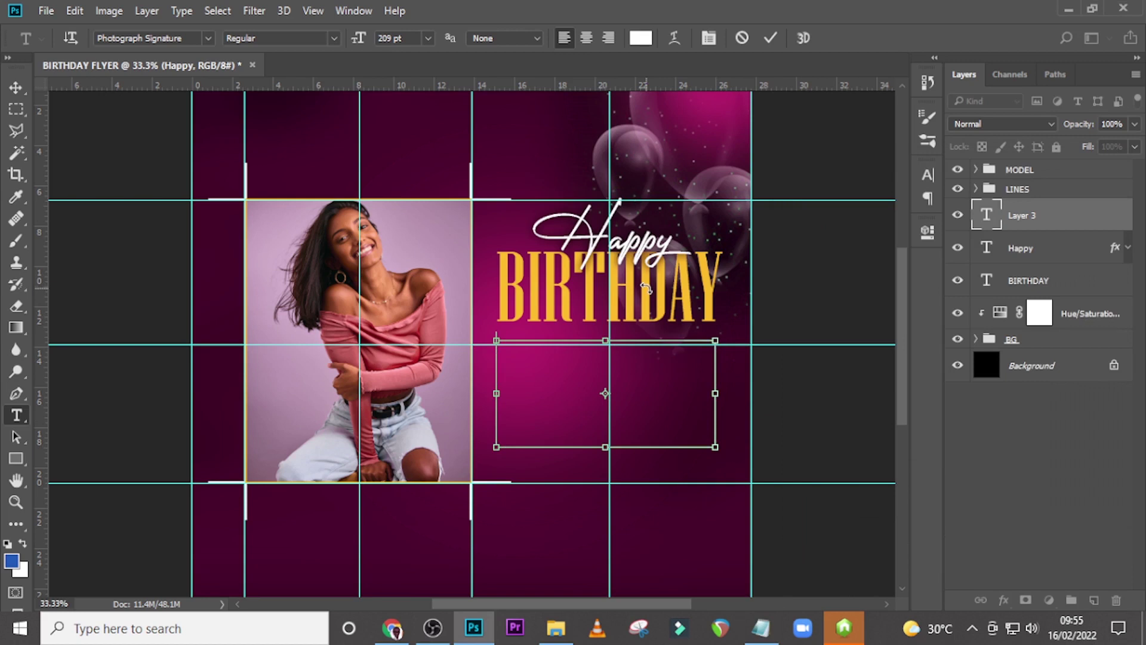
key("ctrl+v")
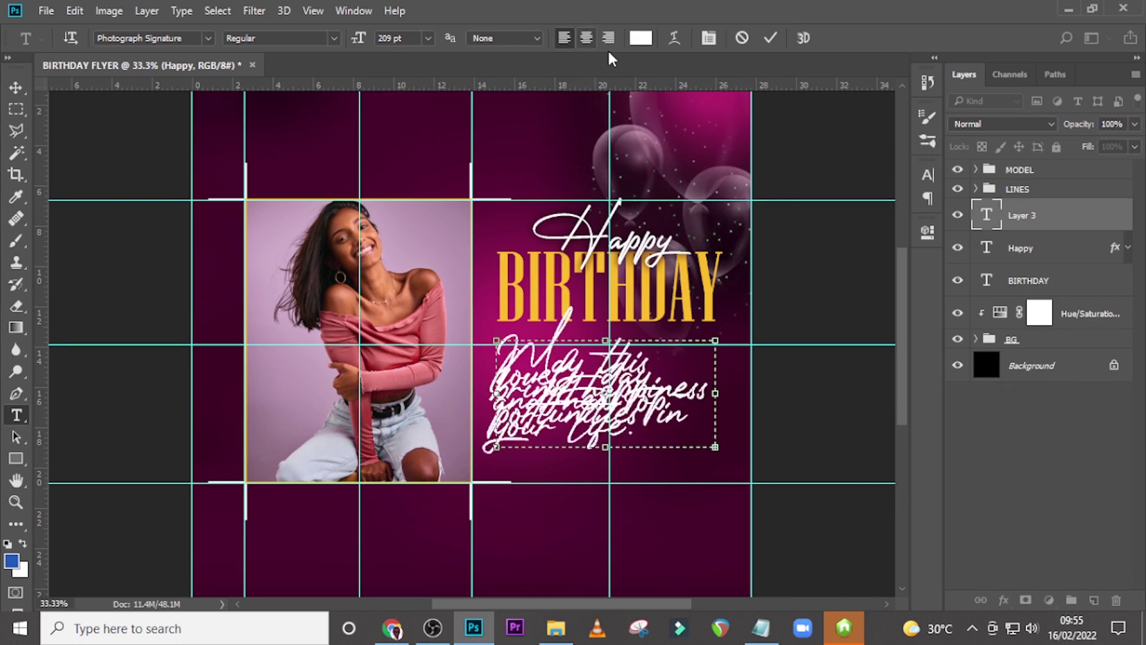
Centre-align the whole birthday wishes paragraph.
left_click(925, 176)
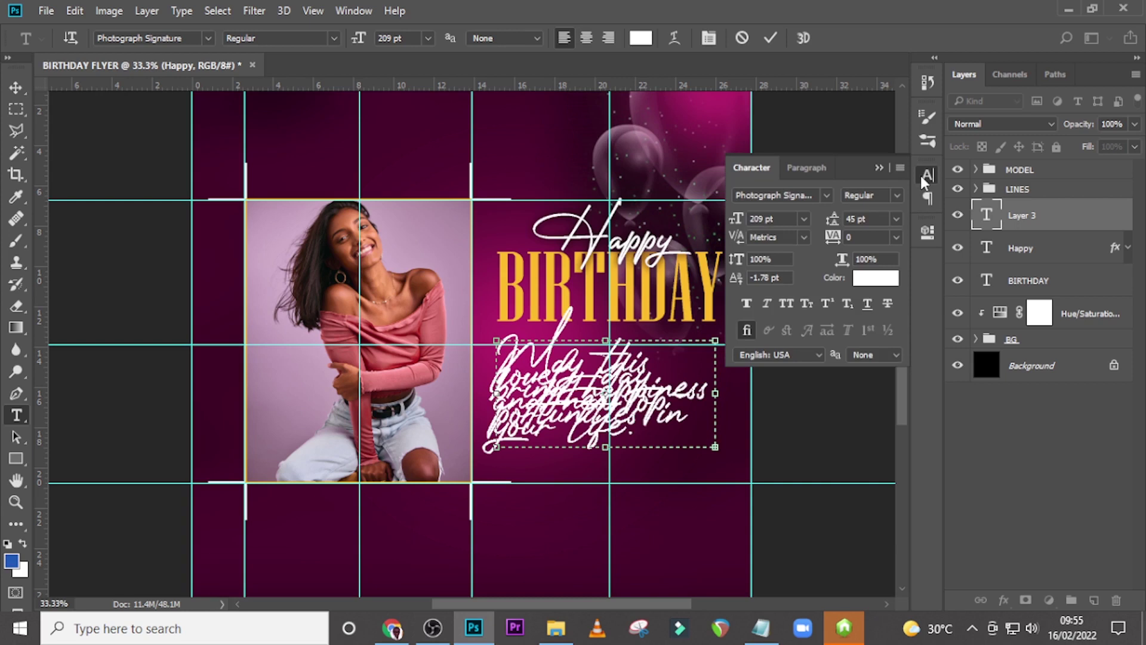
left_click(927, 198)
left_click(770, 198)
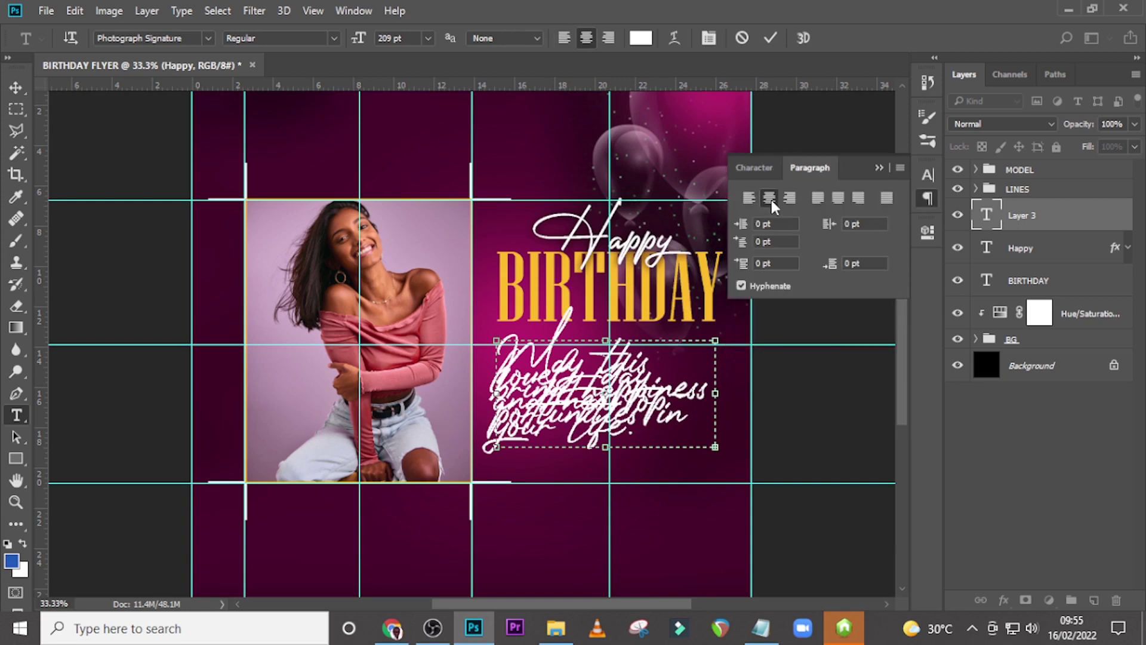
left_click(1018, 216)
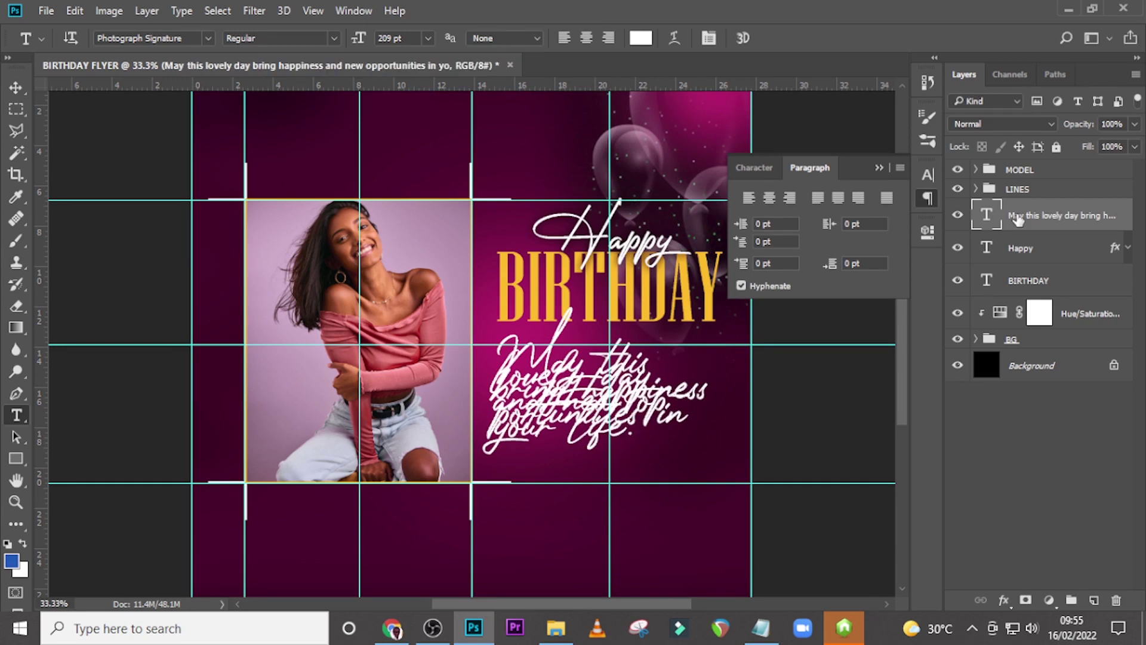
left_click(770, 198)
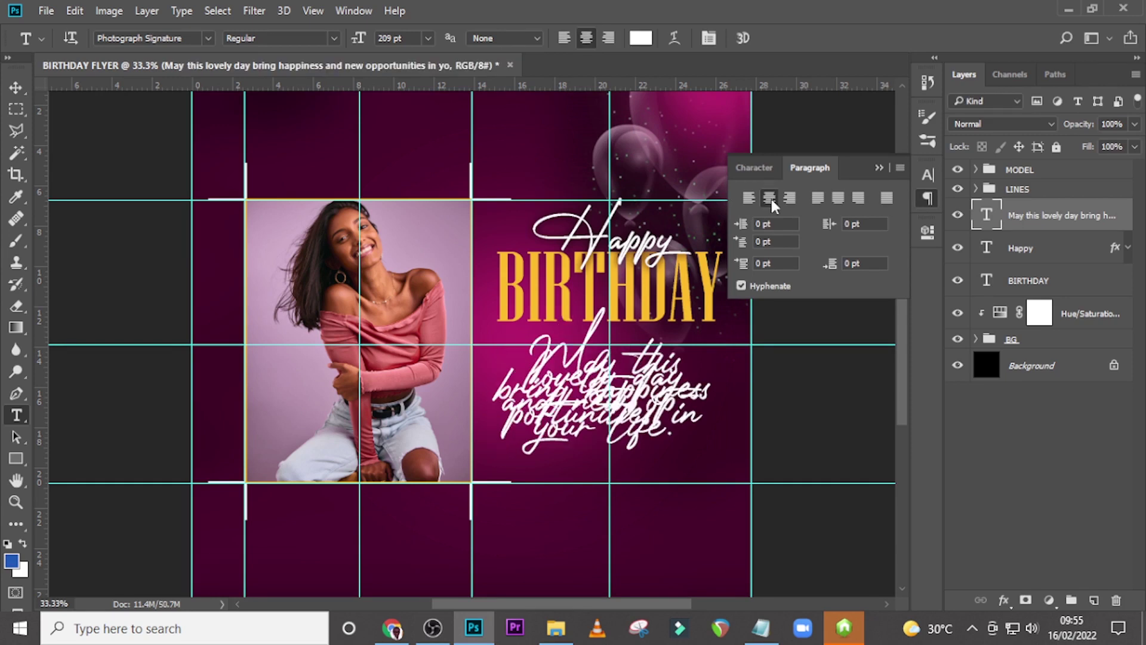
Change the birthday wishes paragraph to the Montserrat font at 45 pt.
left_click(751, 169)
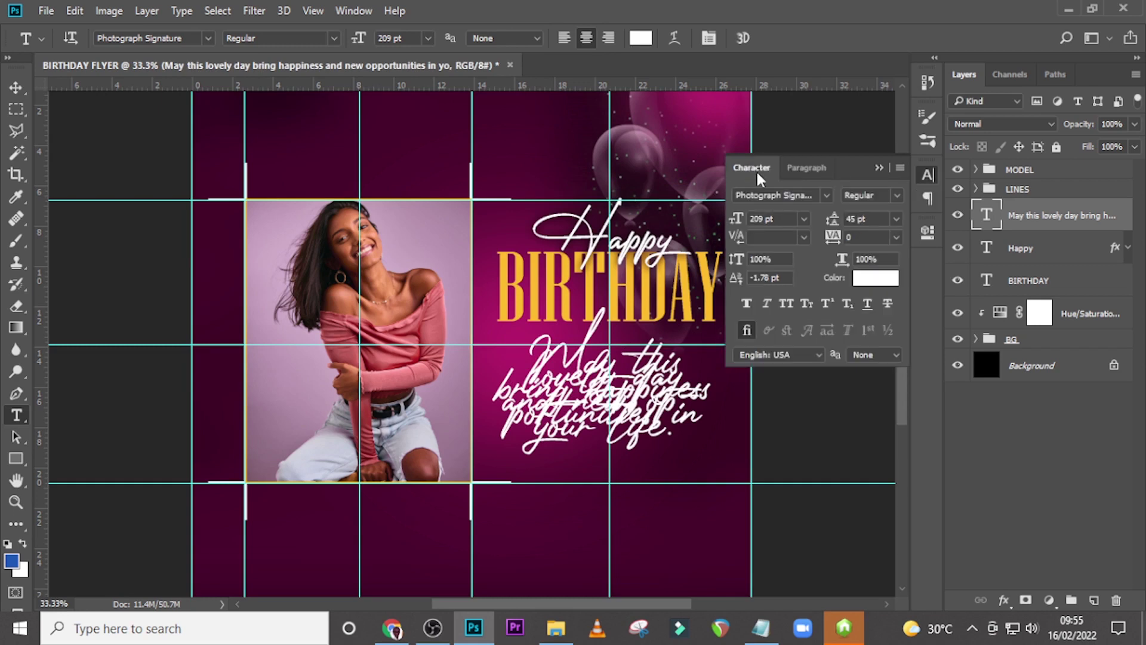
left_click(827, 195)
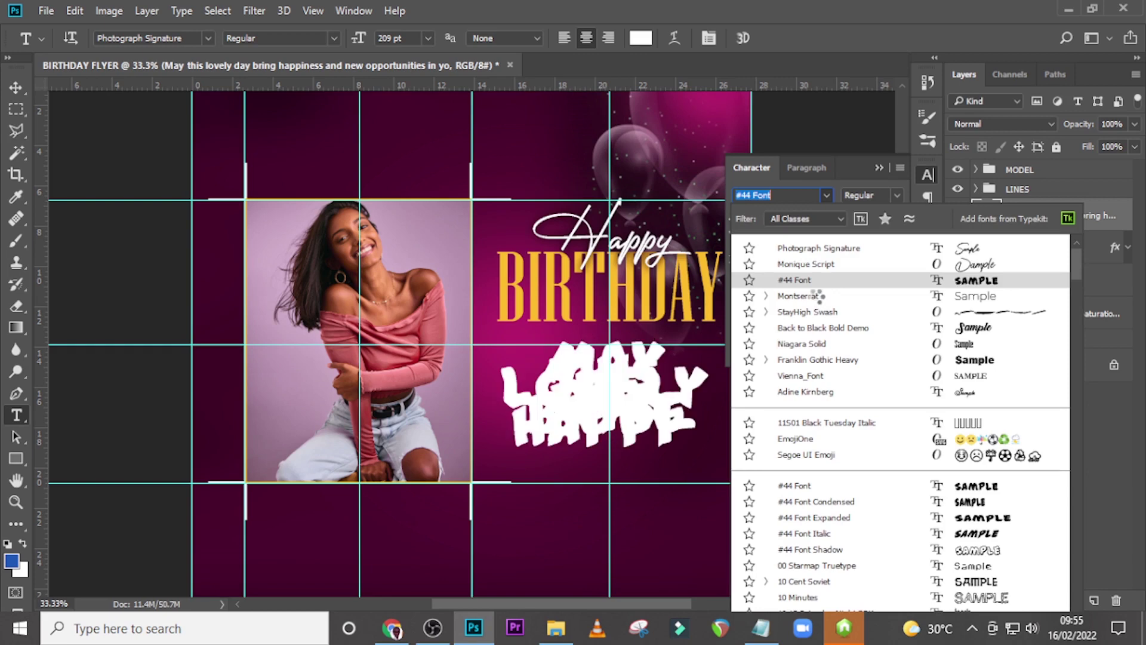
left_click(800, 295)
double_click(769, 219)
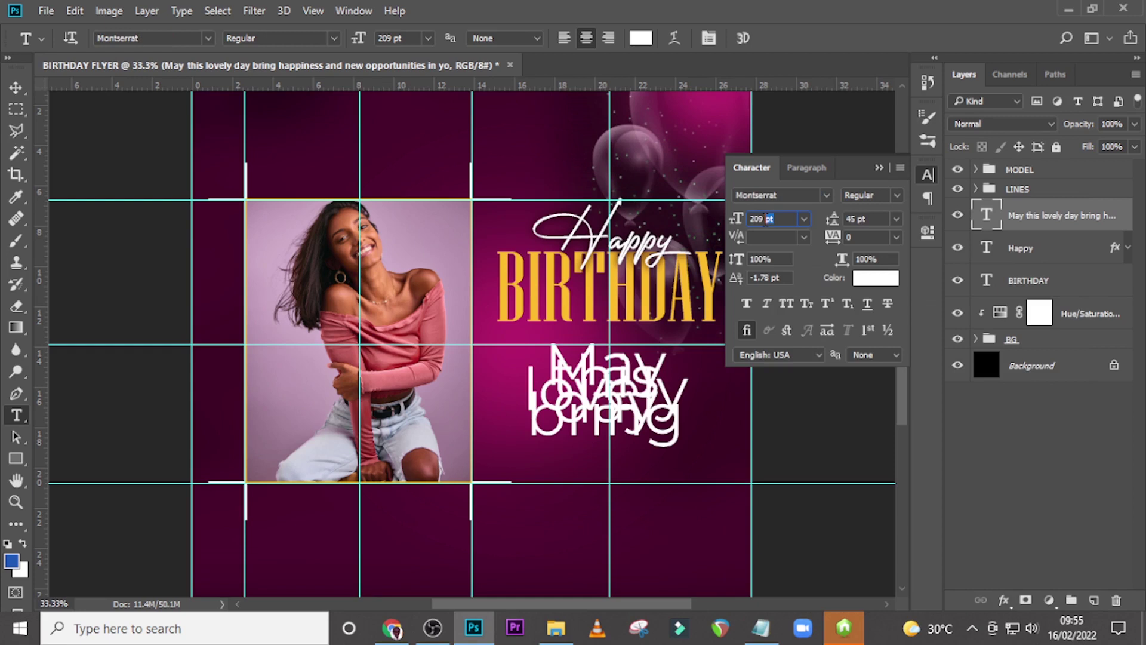
left_click_drag(737, 218, 729, 214)
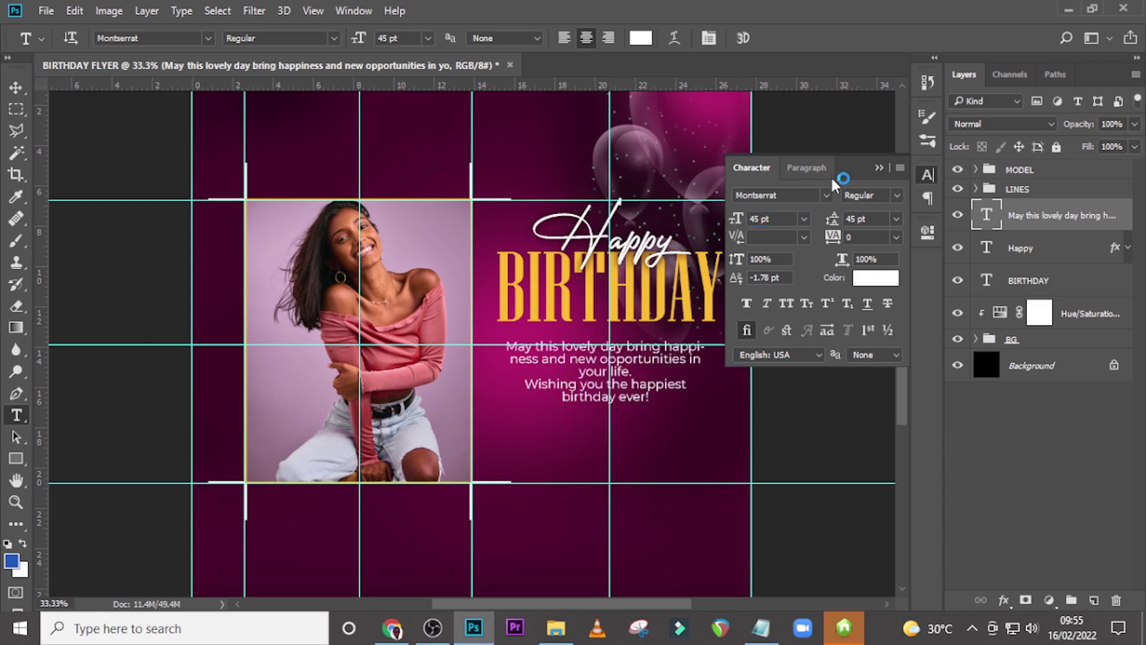
Set the leading of the birthday wishes paragraph to 69.98 pt.
left_click(830, 218)
type("6")
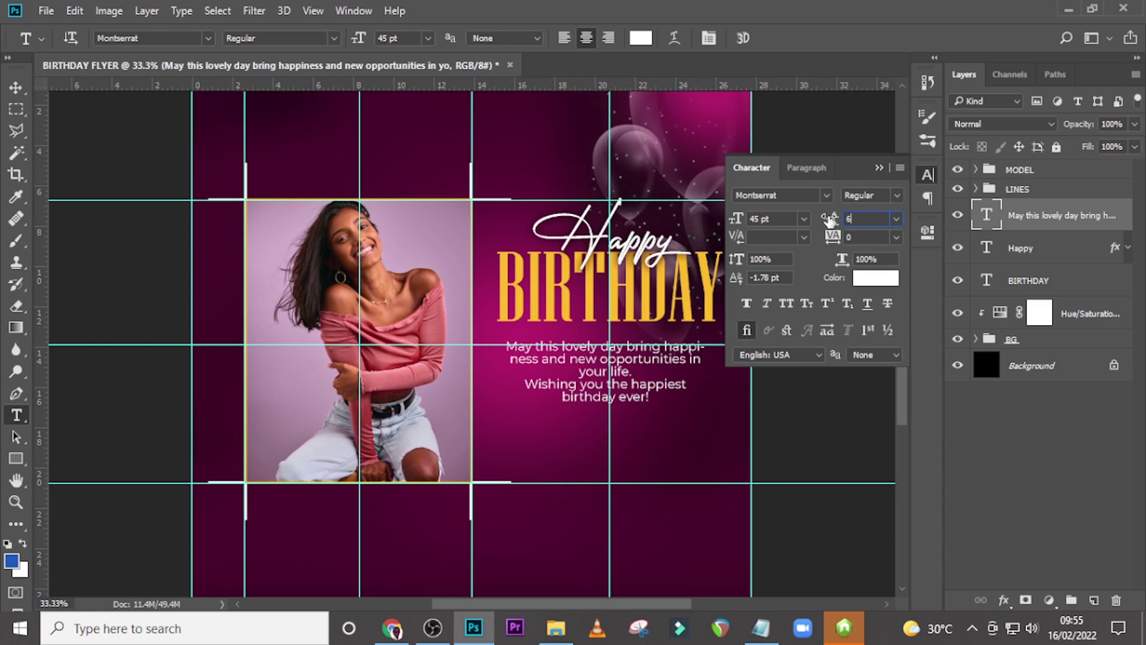
type("9.58")
key("Return")
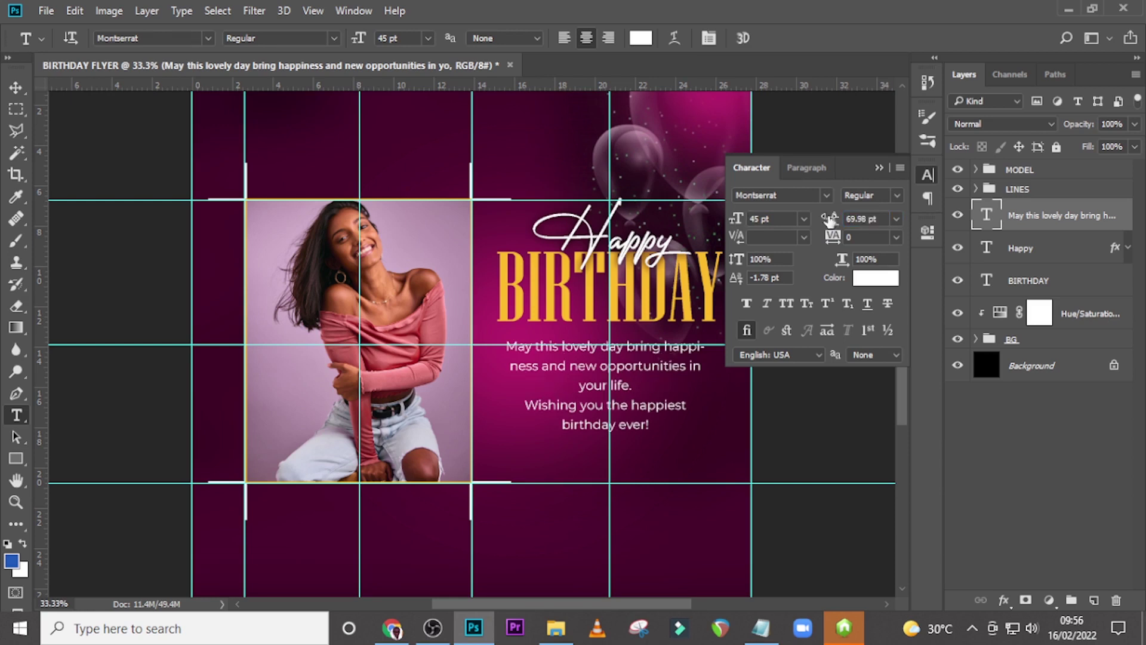
left_click(879, 167)
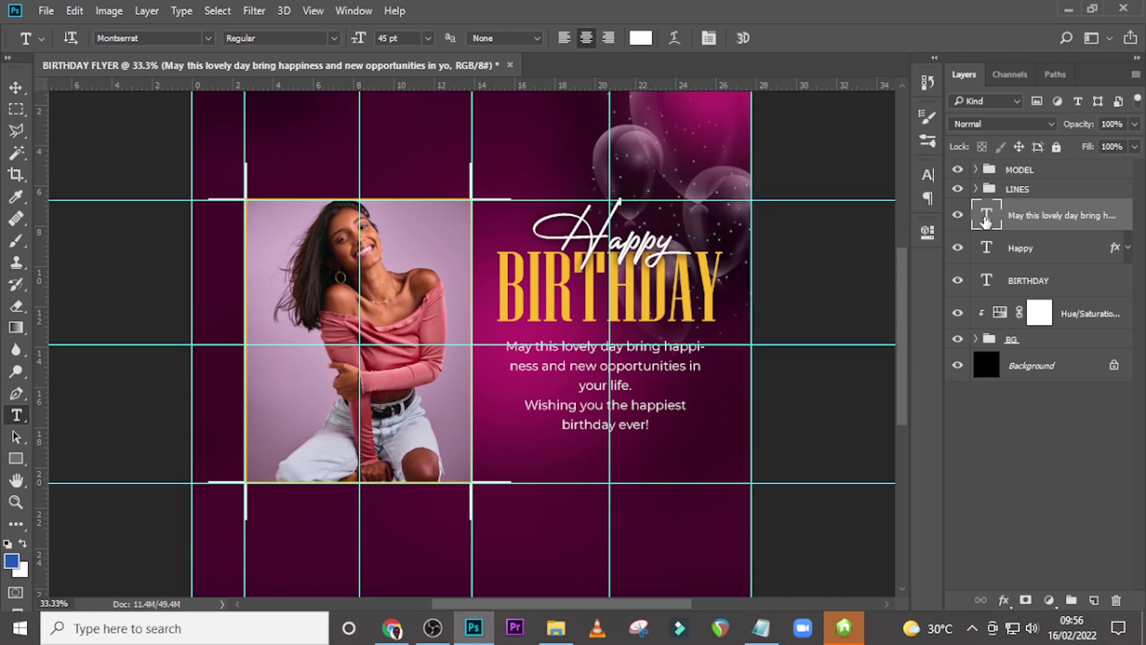
Widen the birthday wishes text box to about 11.28 in.
double_click(986, 218)
left_click_drag(711, 393, 724, 392)
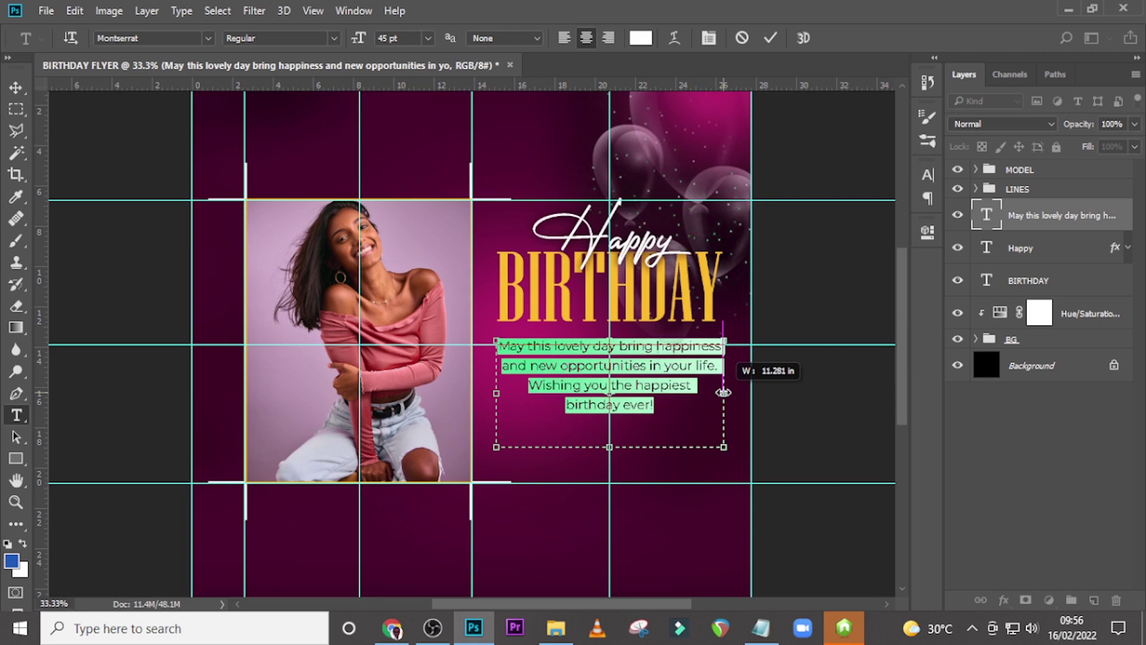
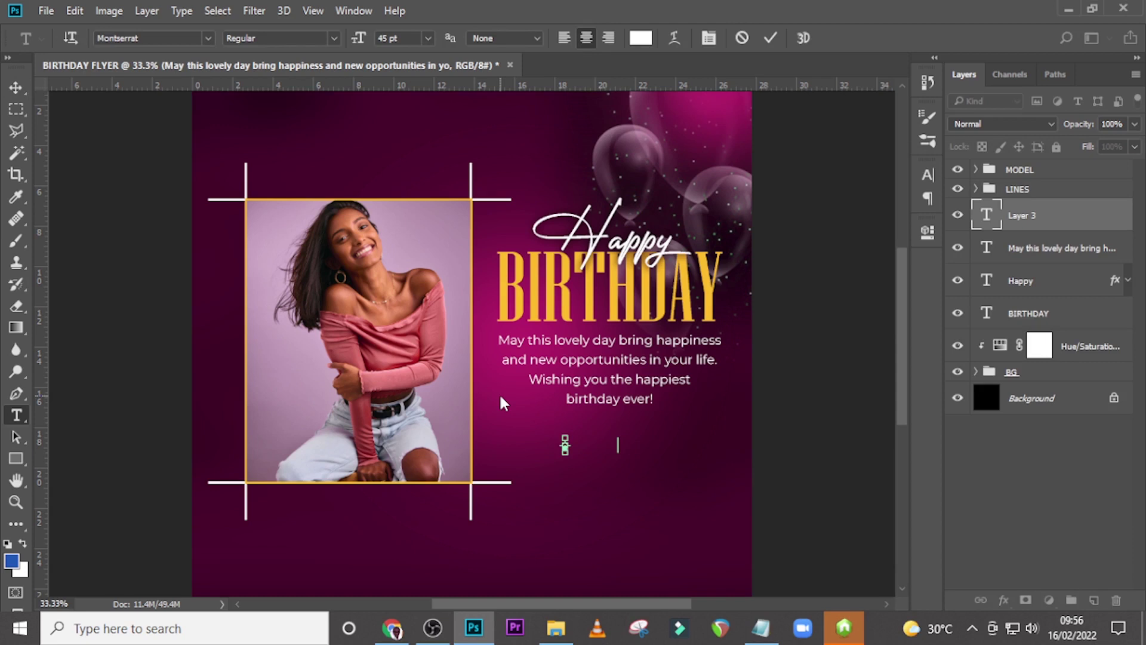
Add the celebrant's full name as a text line below the wishes paragraph, in Niagara Solid at 158 pt.
key("ctrl+Return")
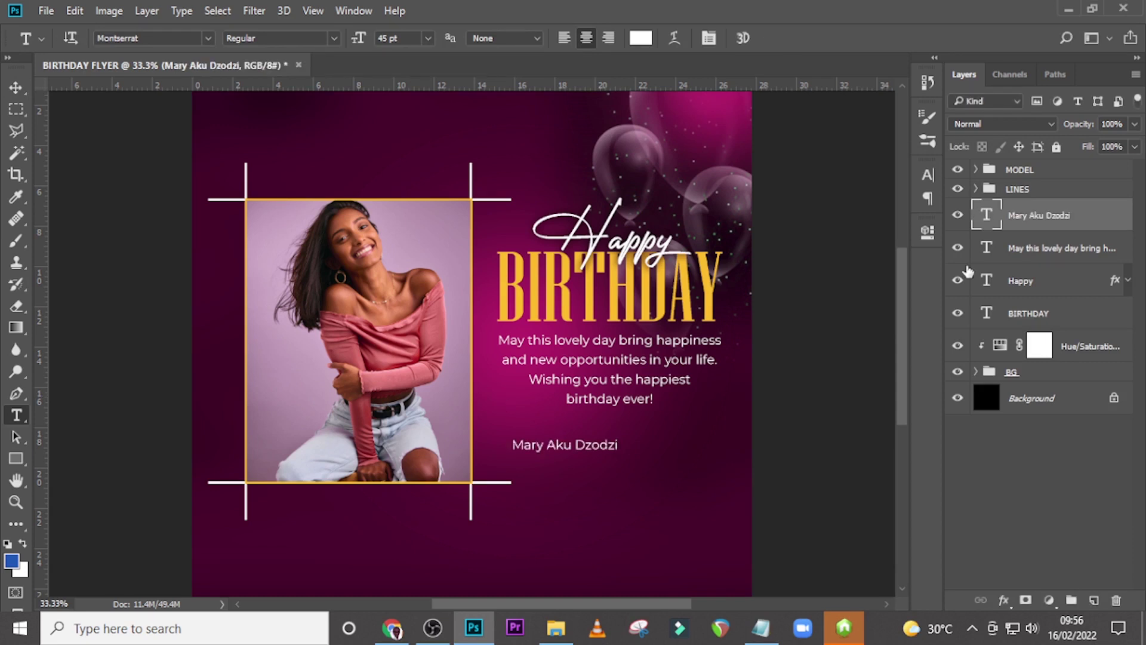
left_click(927, 175)
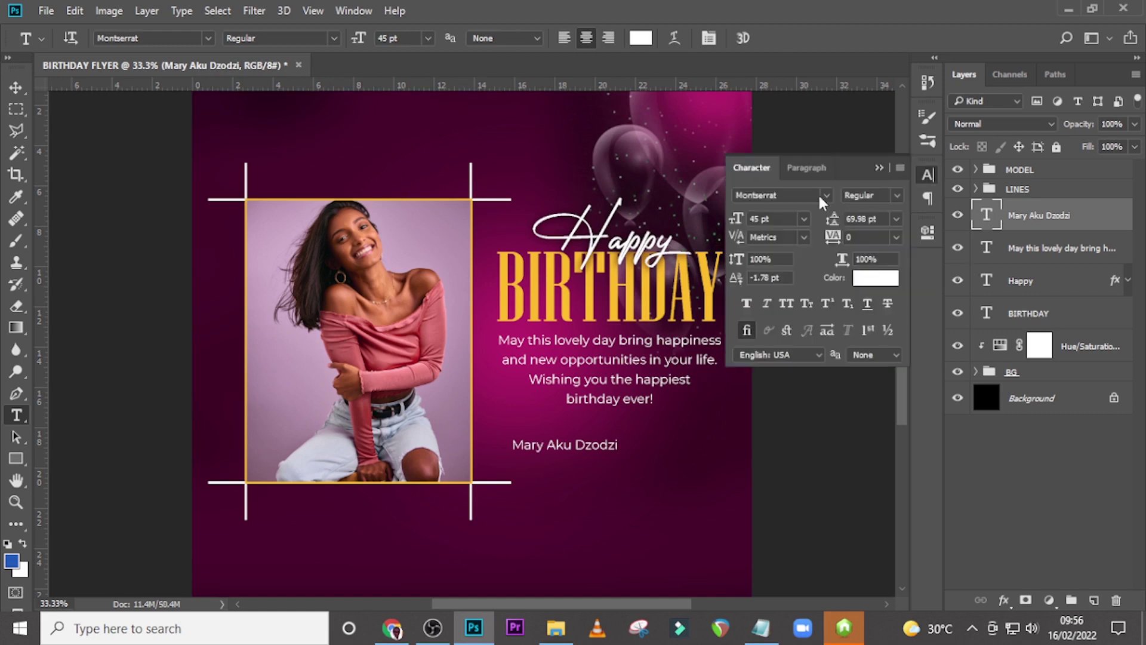
left_click(825, 196)
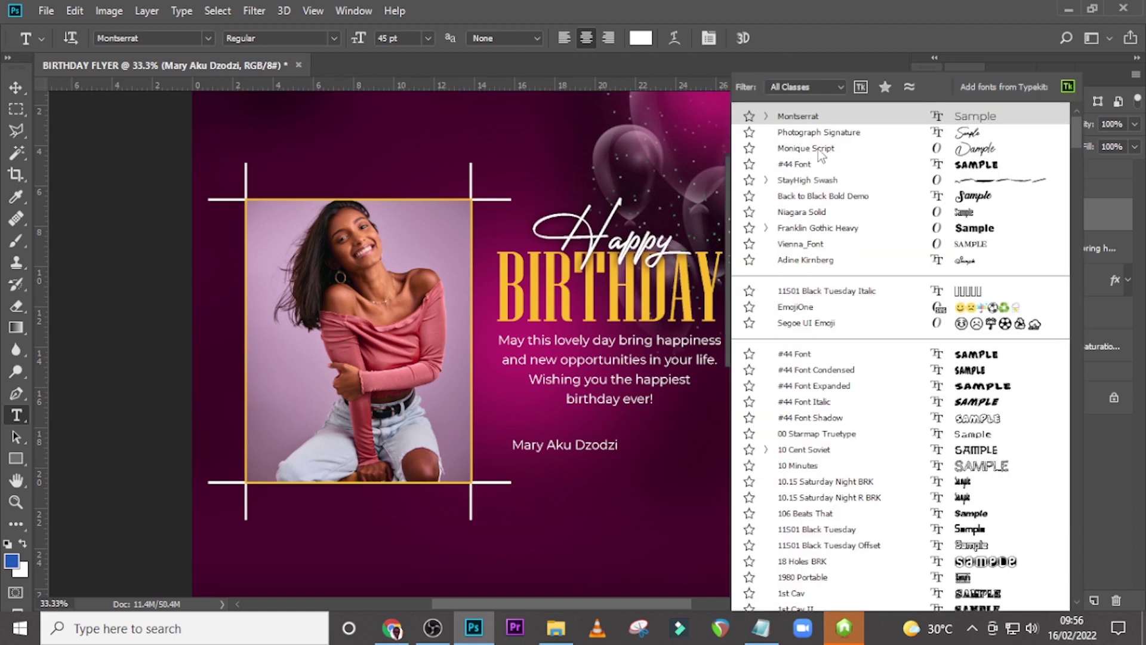
left_click(801, 212)
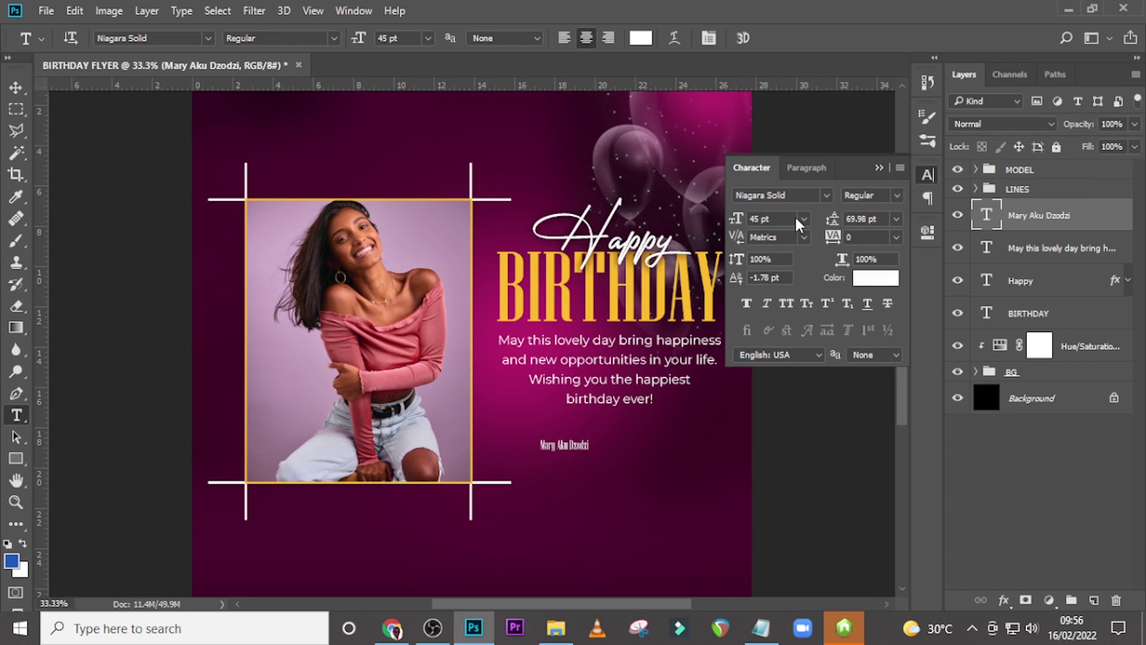
left_click(794, 218)
type("158")
key("Return")
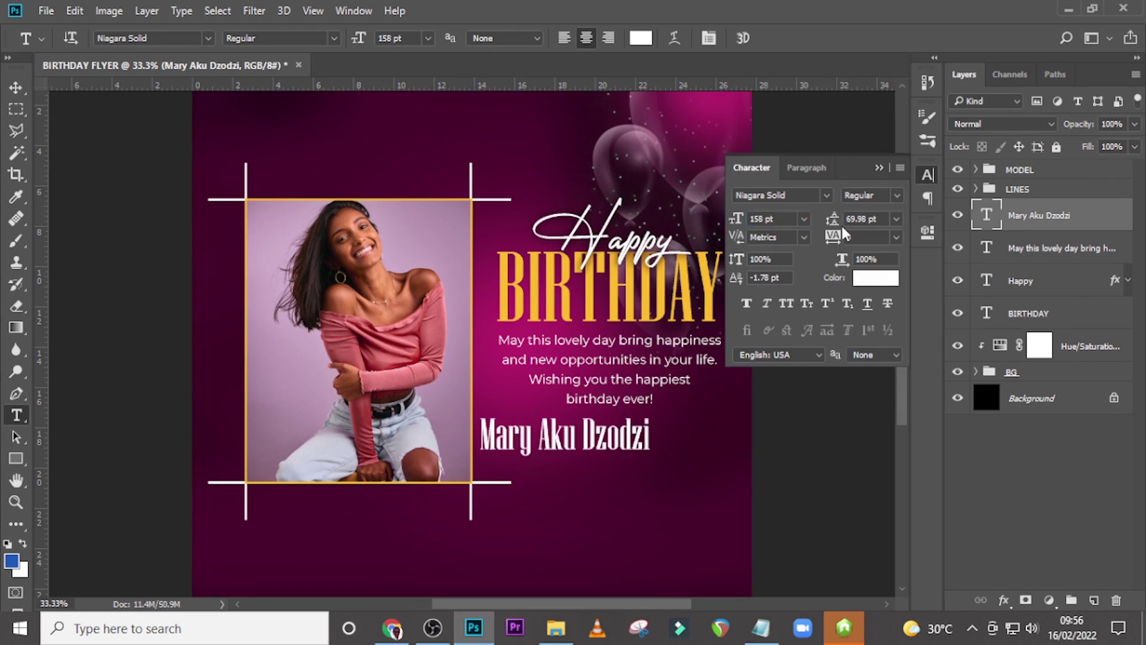
Colour the first and last words of the celebrant's name the same gold as BIRTHDAY, fcbd27, leaving the middle word white.
double_click(985, 215)
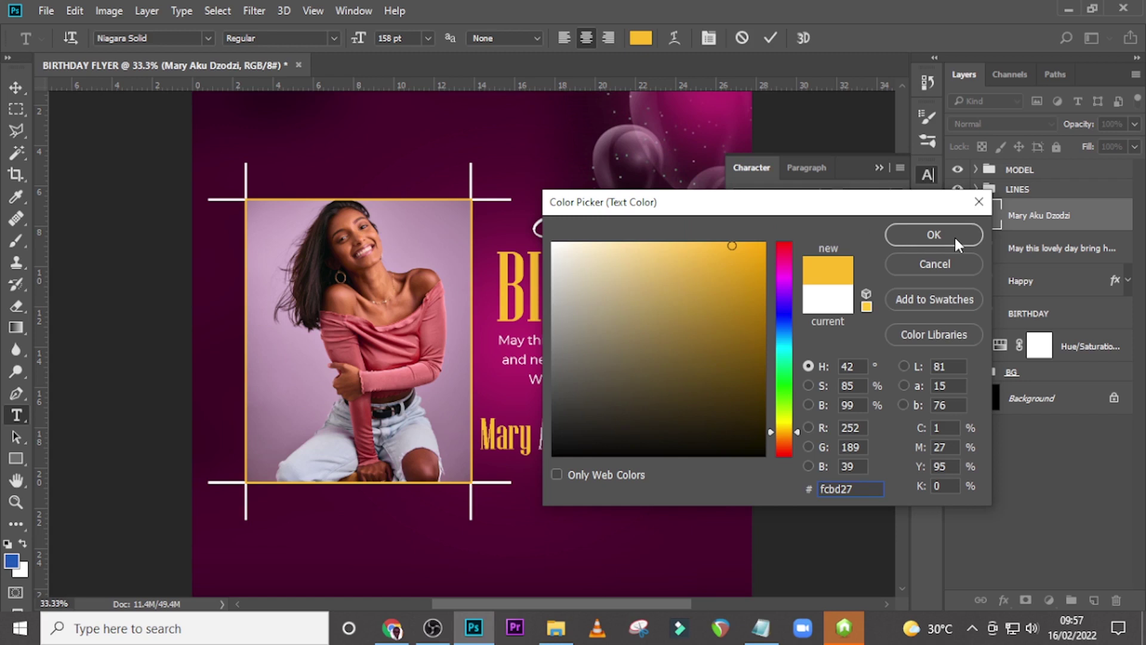
left_click(954, 236)
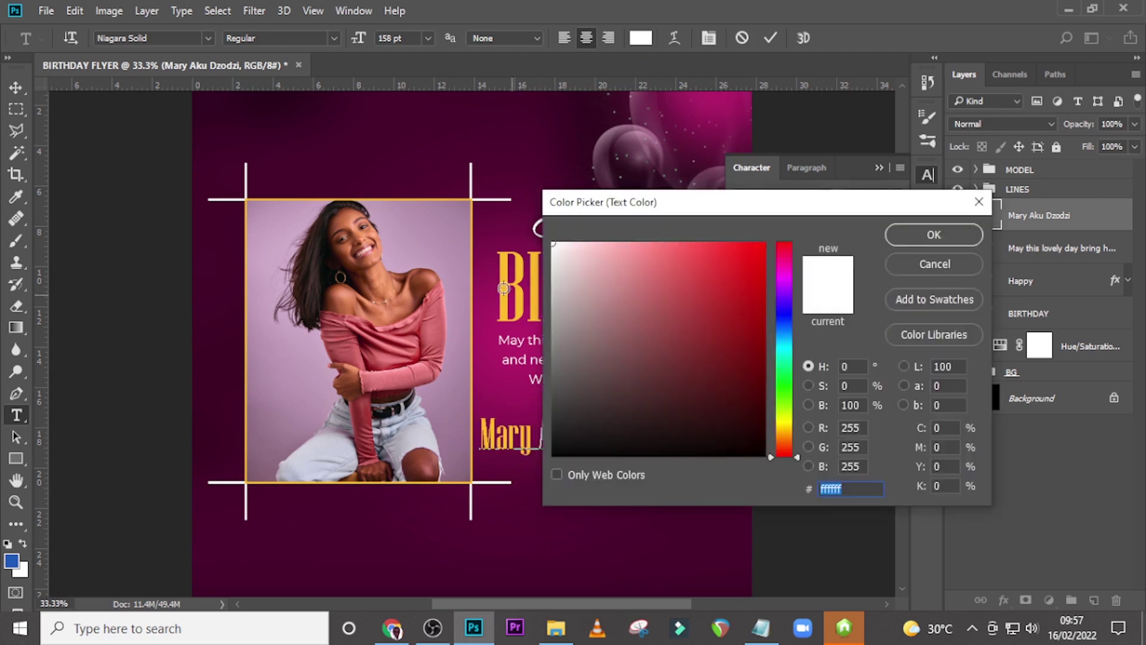
left_click(503, 289)
left_click(900, 234)
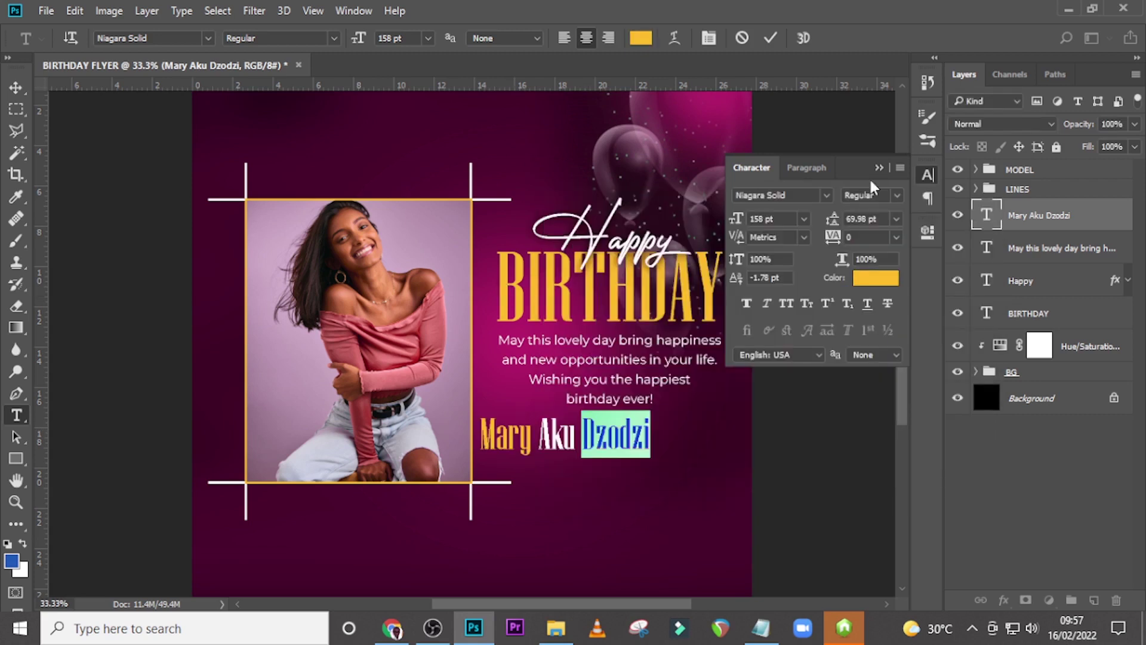
left_click(999, 218)
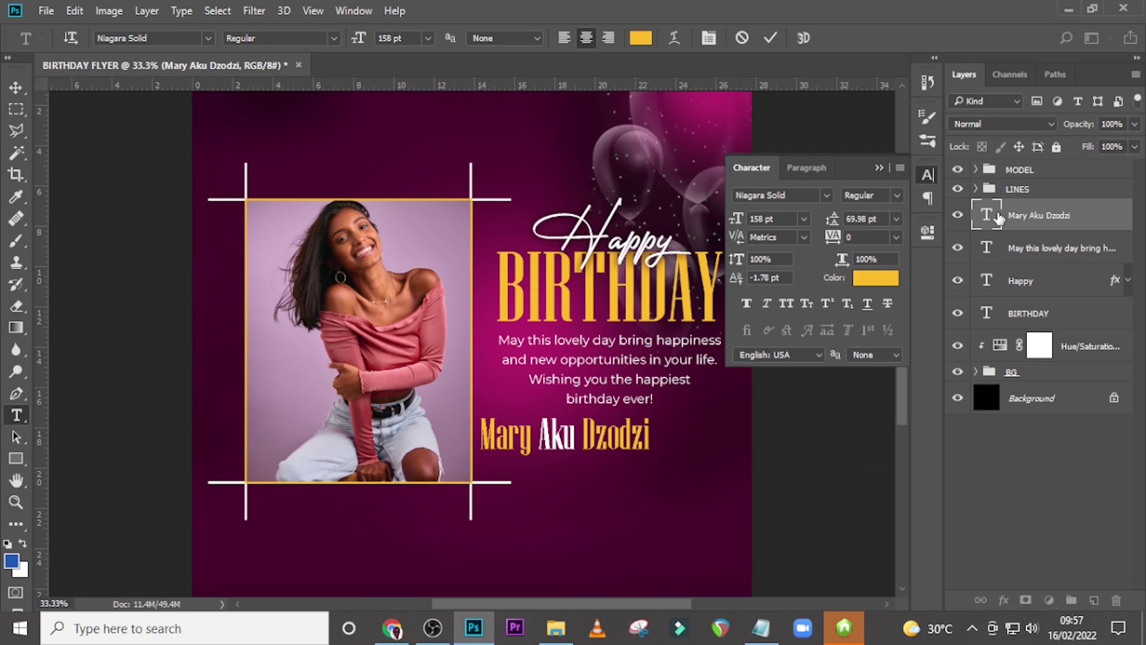
Centre the celebrant's name beneath the birthday wishes paragraph on the vertical guide.
key("ctrl+t")
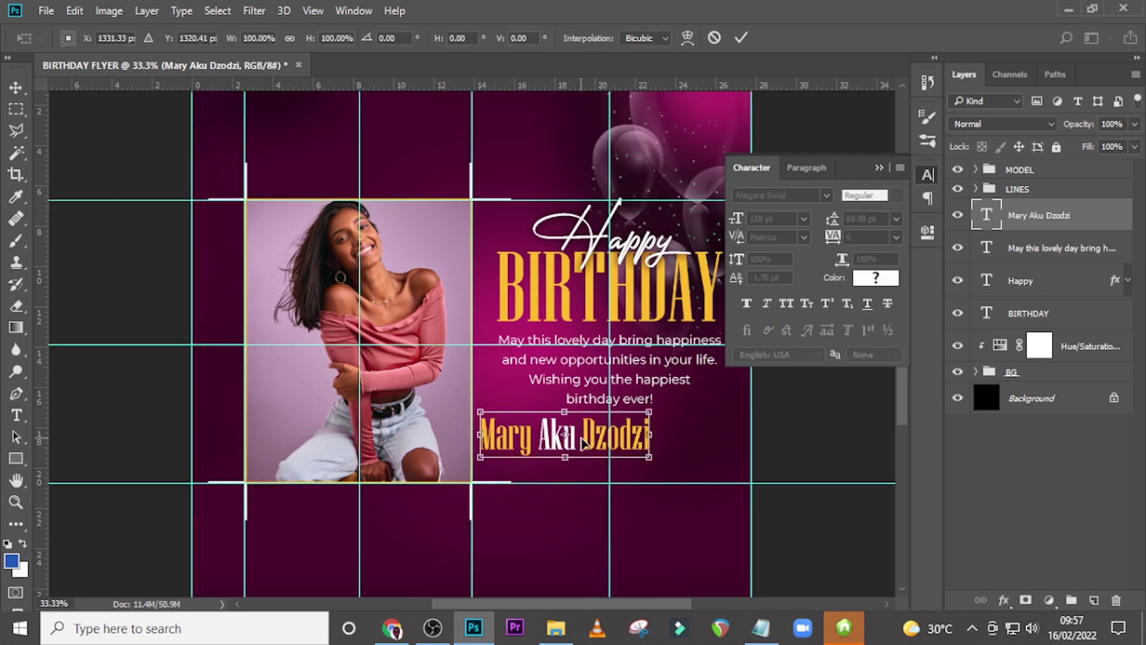
left_click_drag(581, 439, 624, 443)
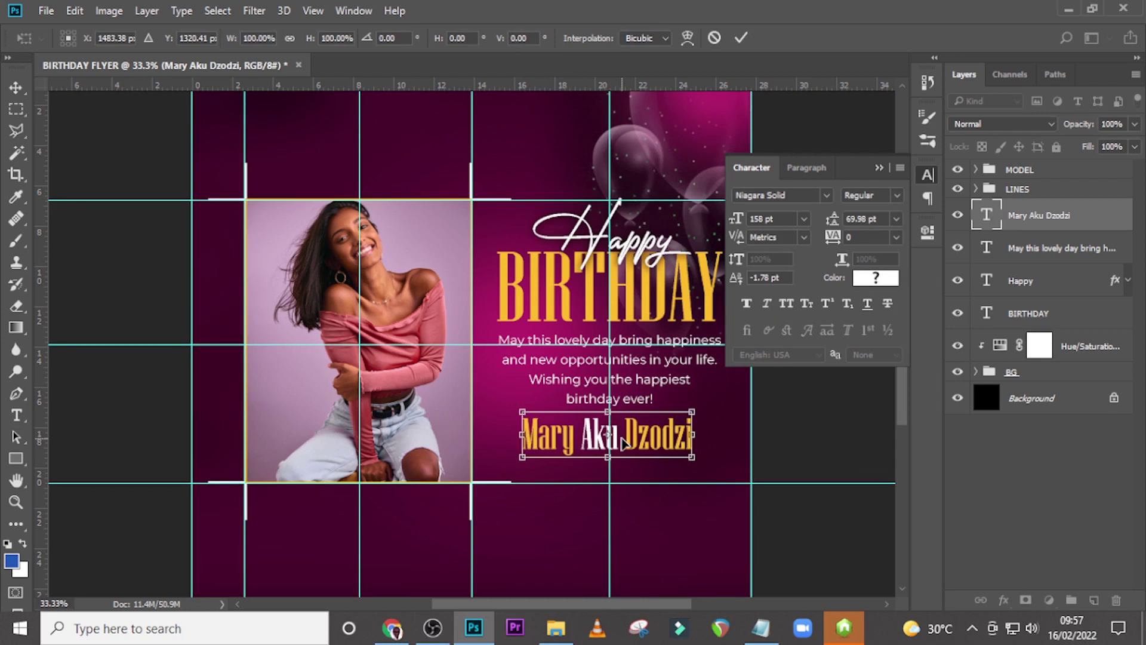
key("Return")
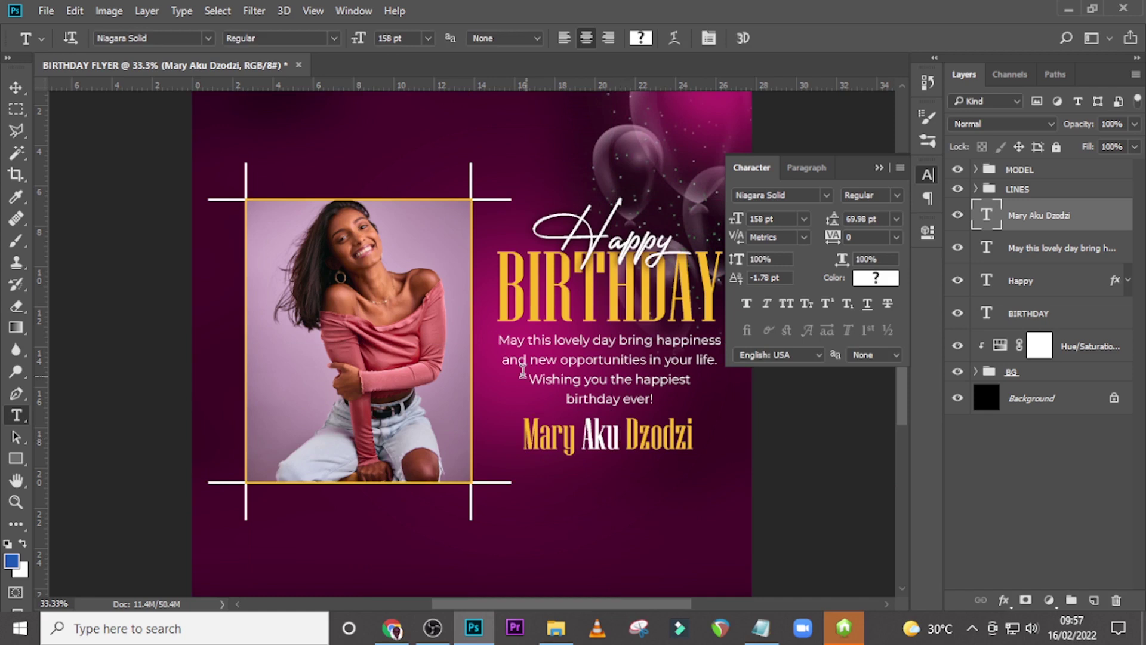
left_click(939, 316)
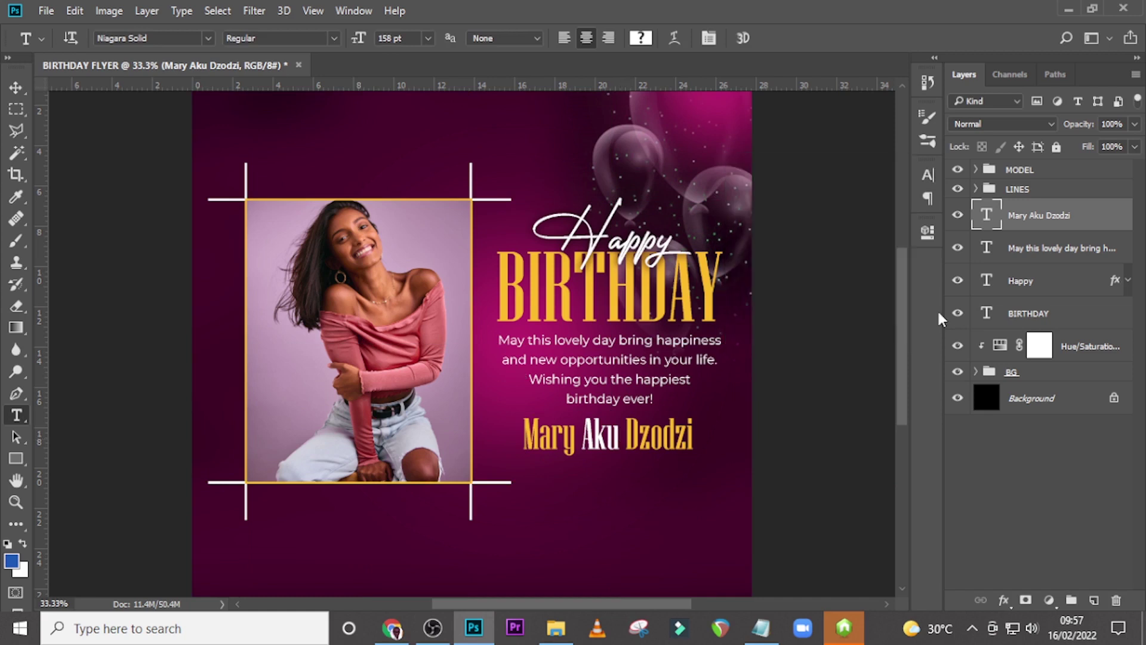
Add a letter w below the celebrant's name and turn it into a white brush stroke with the StayHigh Swash font.
left_click(613, 521)
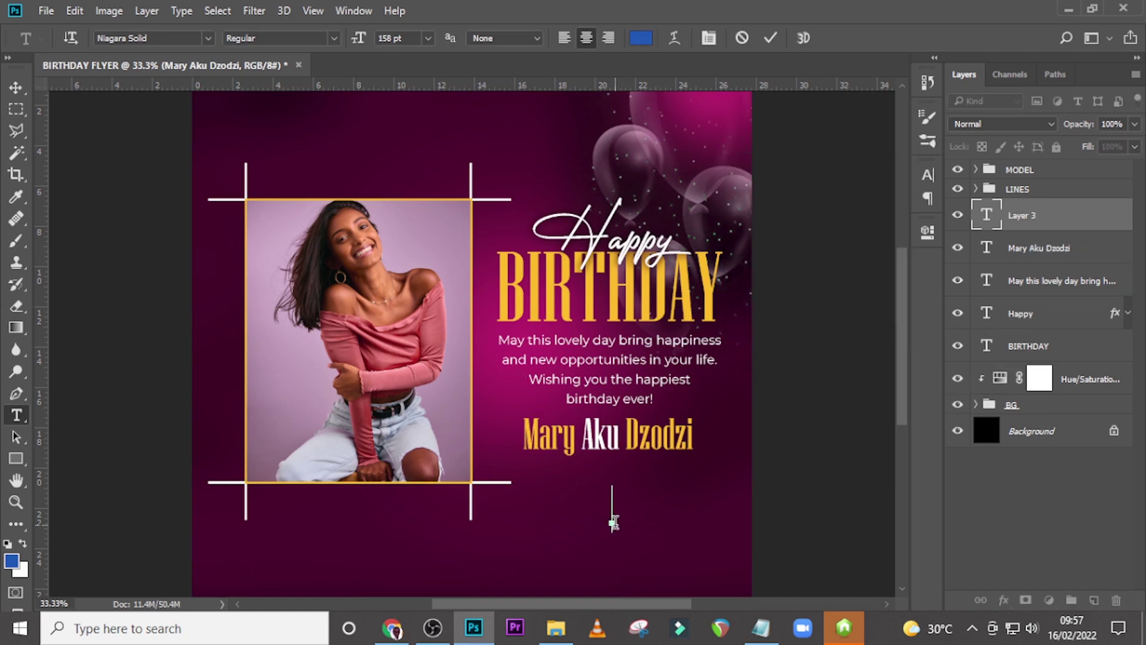
type("W")
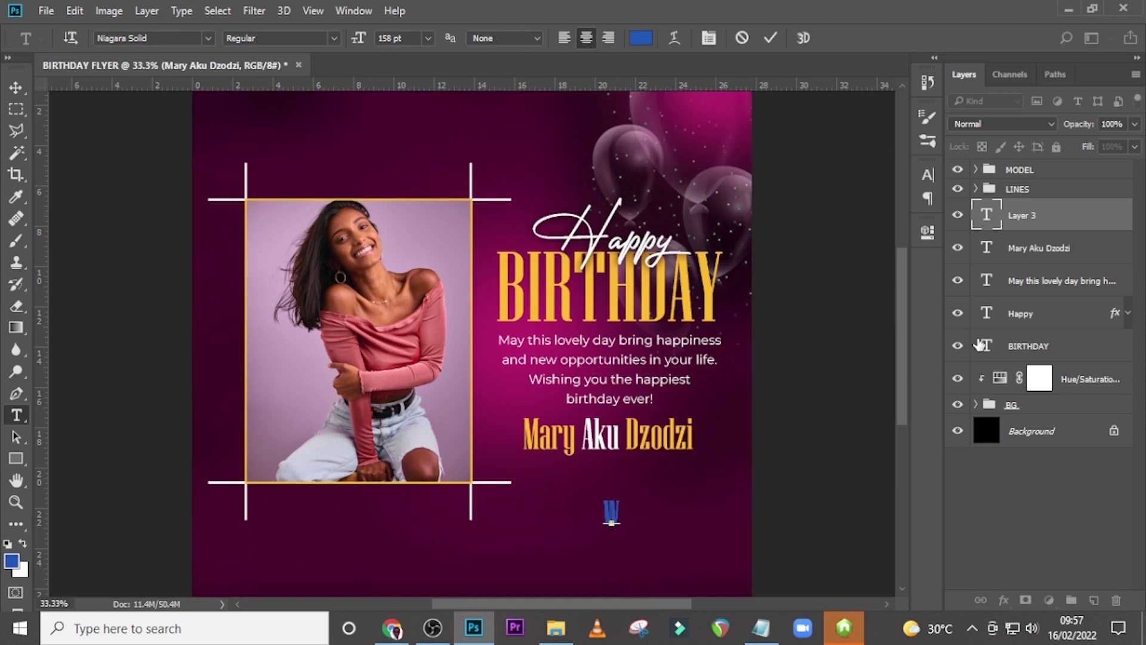
left_click(983, 219)
double_click(984, 220)
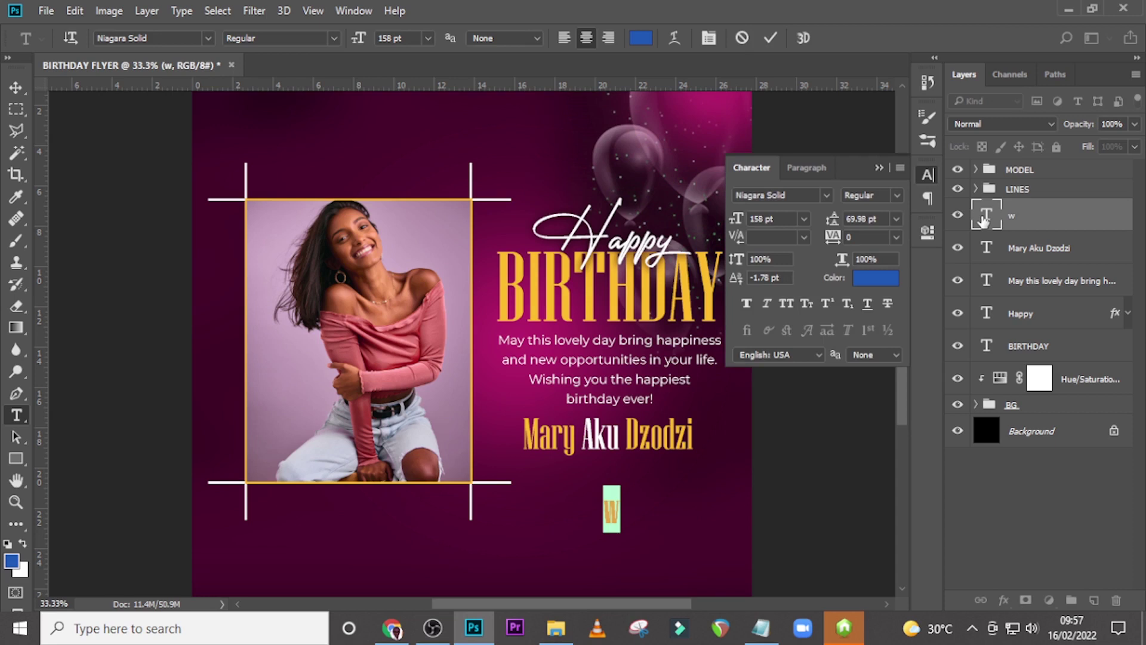
left_click(827, 195)
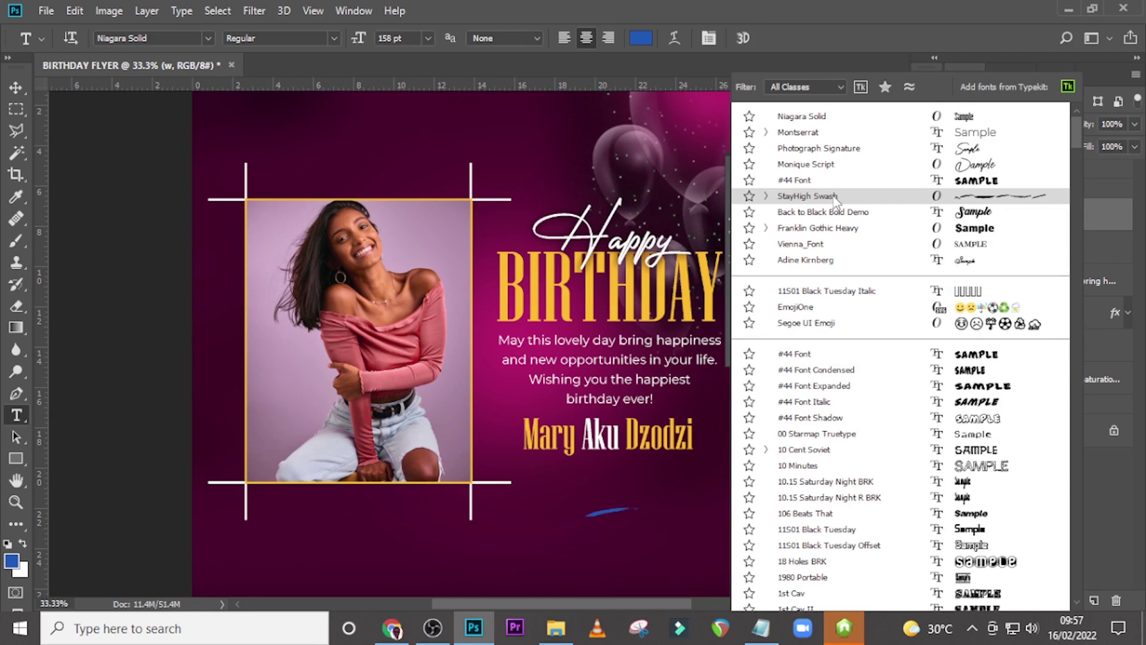
left_click(835, 197)
left_click(876, 278)
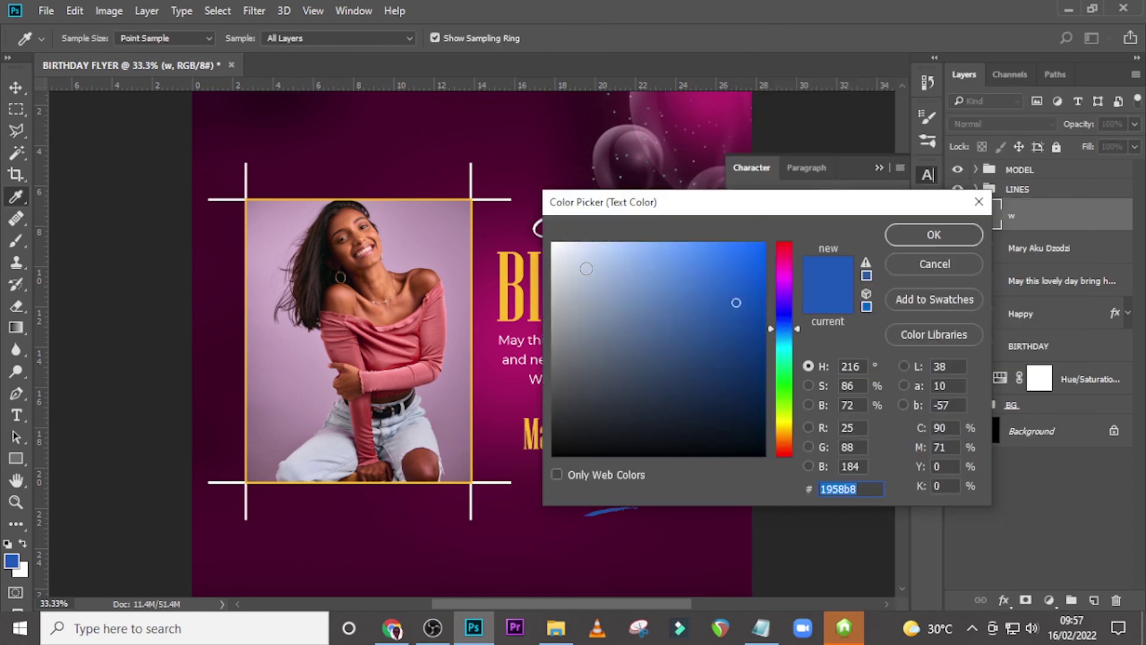
key("Escape")
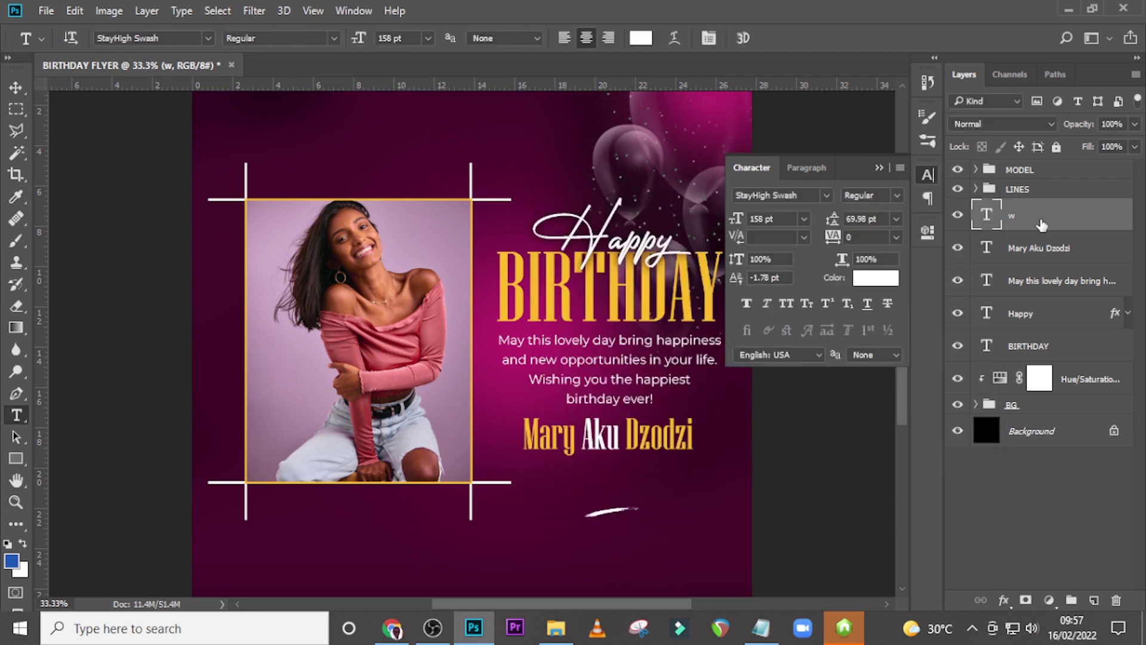
Move the white swash up so it underlines the middle word of the celebrant's name.
key("v")
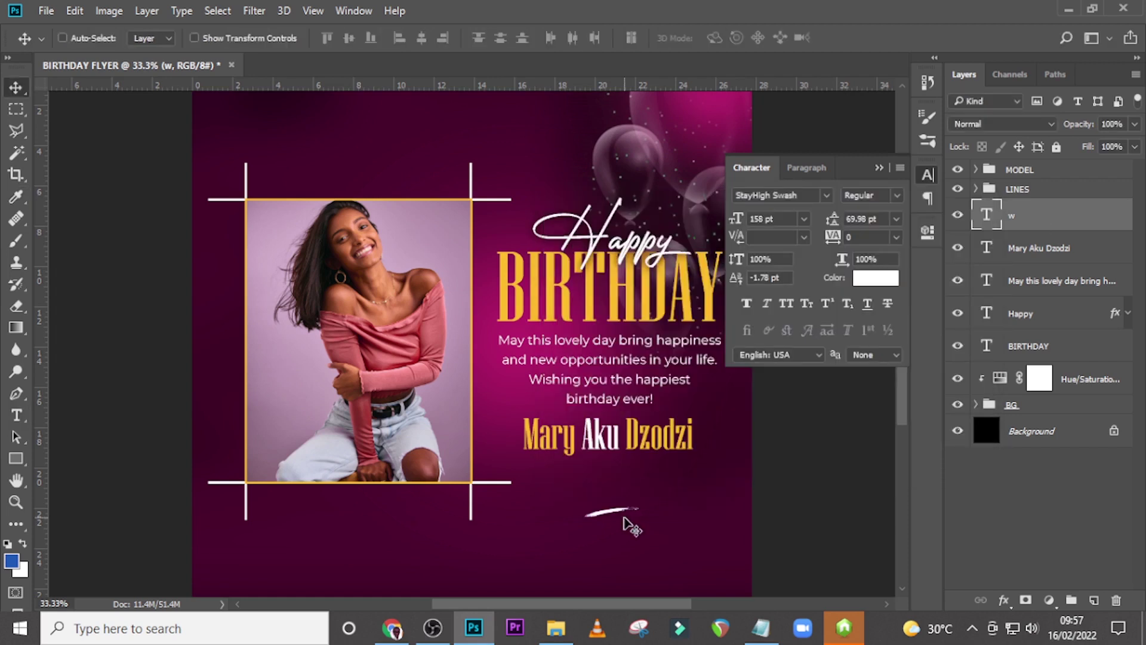
left_click_drag(624, 524, 621, 467)
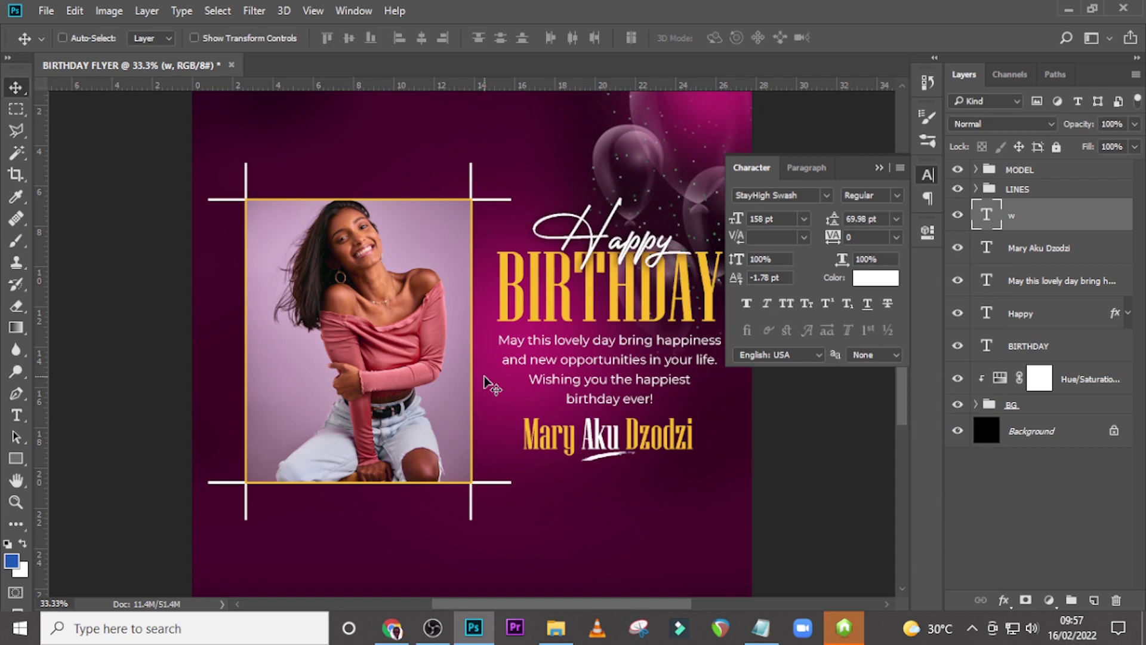
key("shift+Left")
key("shift+Left")
key("shift+Left")
key("shift+Up")
Enlarge the swash to 210 pt and reposition it under the middle word of the celebrant's name.
left_click(788, 221)
type("2")
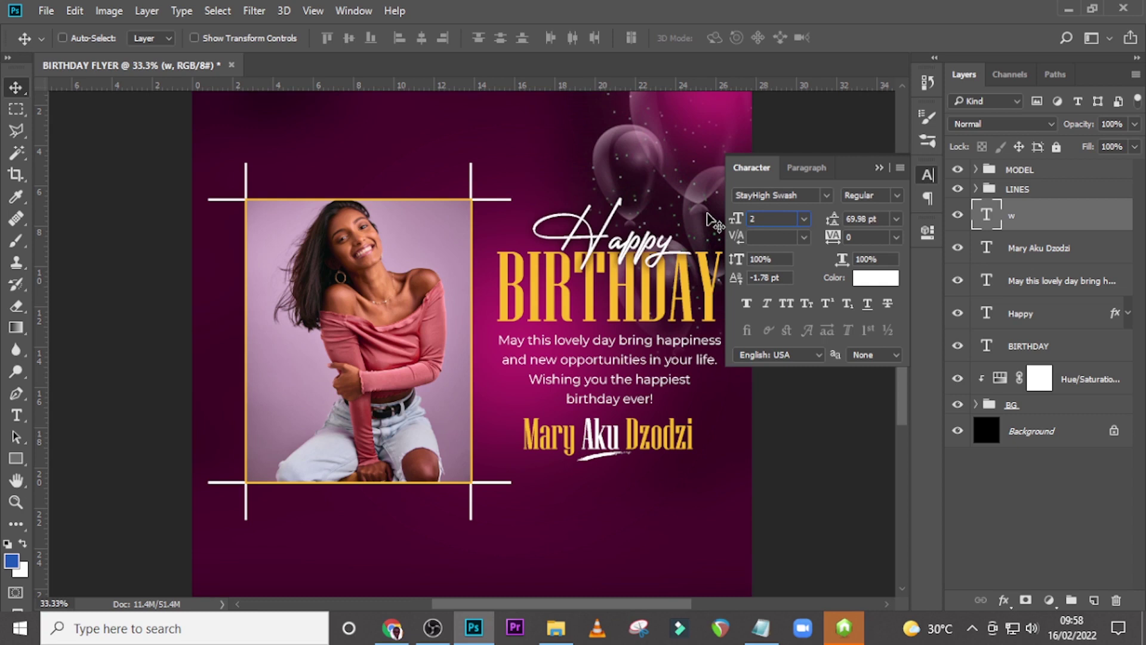
key("Return")
left_click_drag(627, 411, 606, 457)
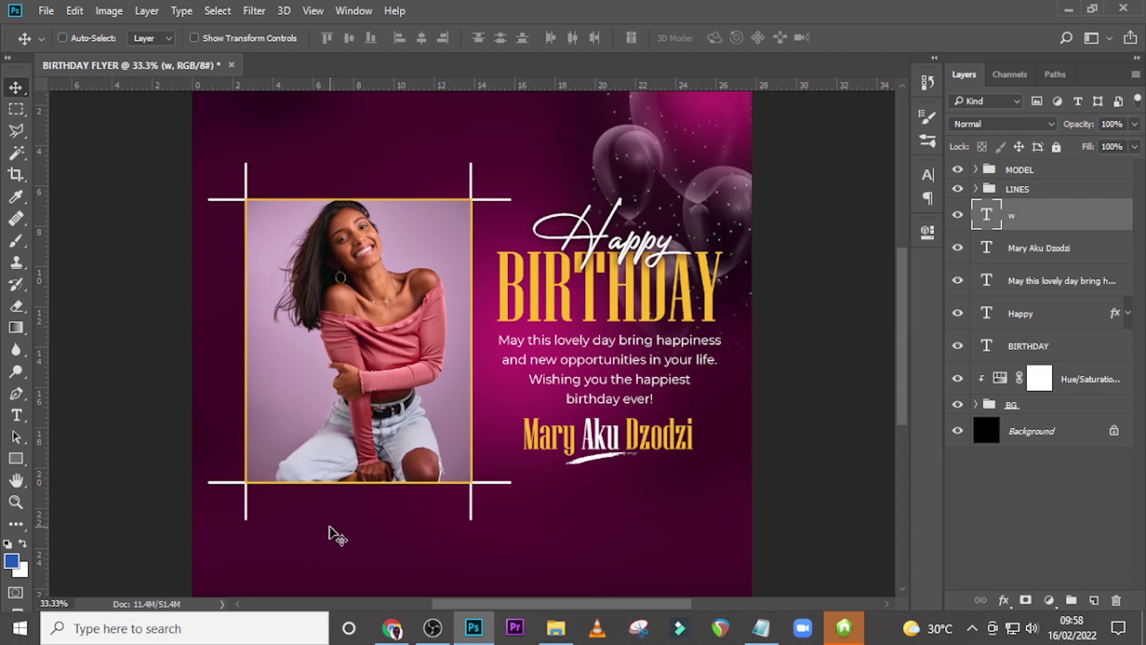
Add a new text line below the portrait containing the date line copied from the 80.txt notes.
key("t")
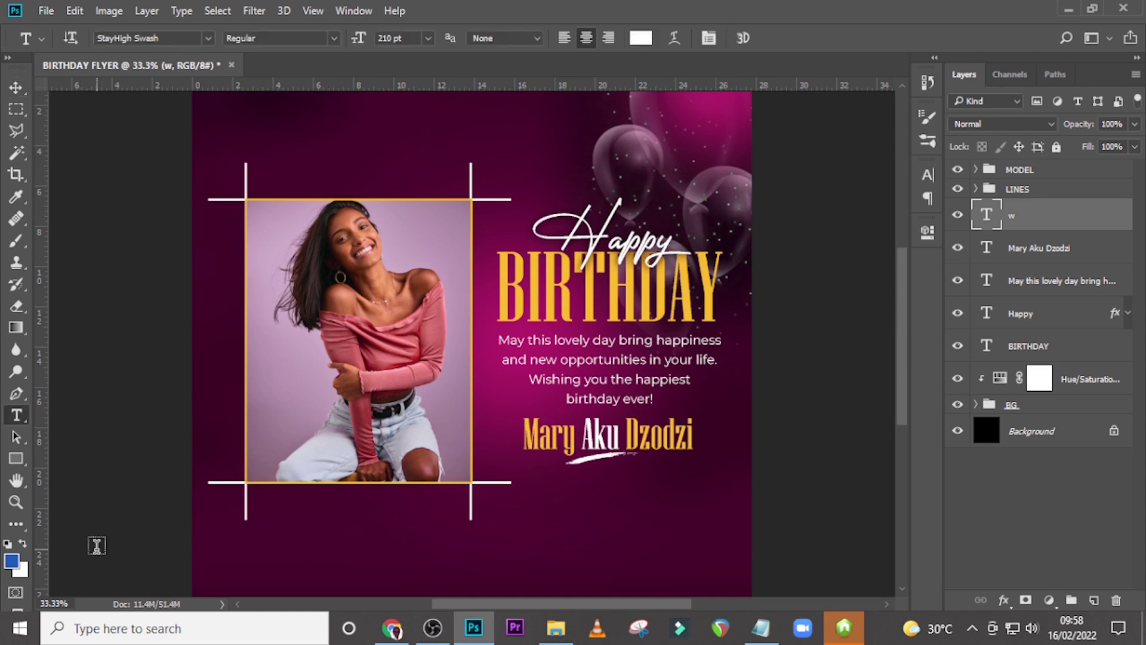
left_click(285, 525)
key("alt+Tab")
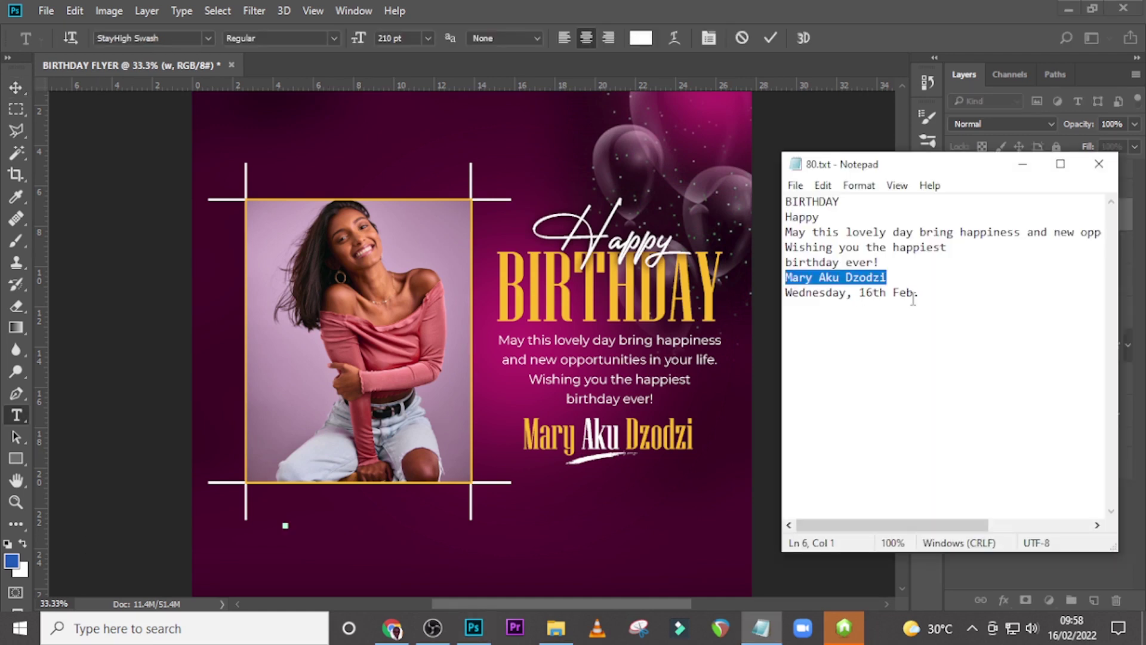
left_click_drag(920, 294, 785, 292)
key("ctrl+c")
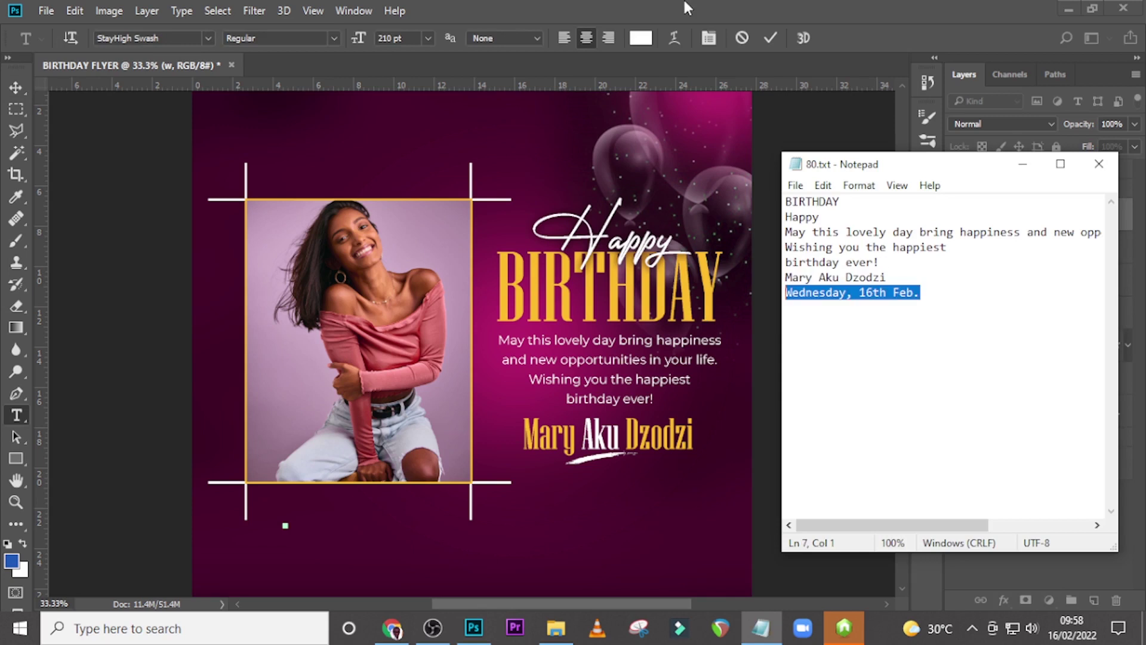
key("alt+Tab")
key("ctrl+v")
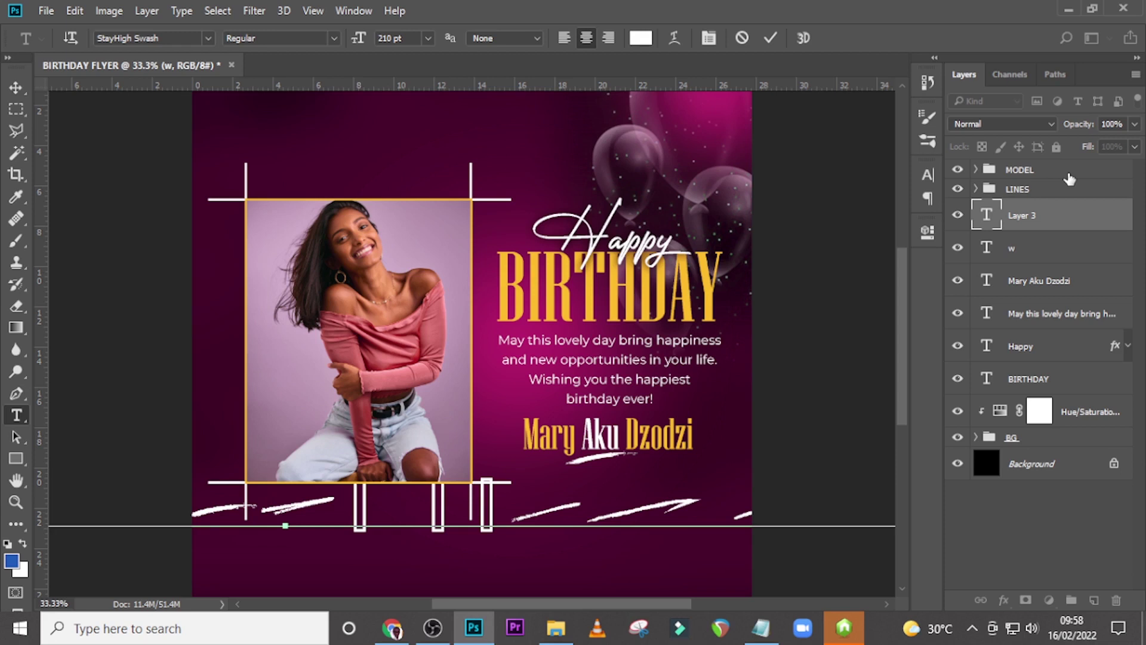
Format the date line in Montserrat at 48 pt with faux italic.
left_click(928, 174)
left_click(791, 142)
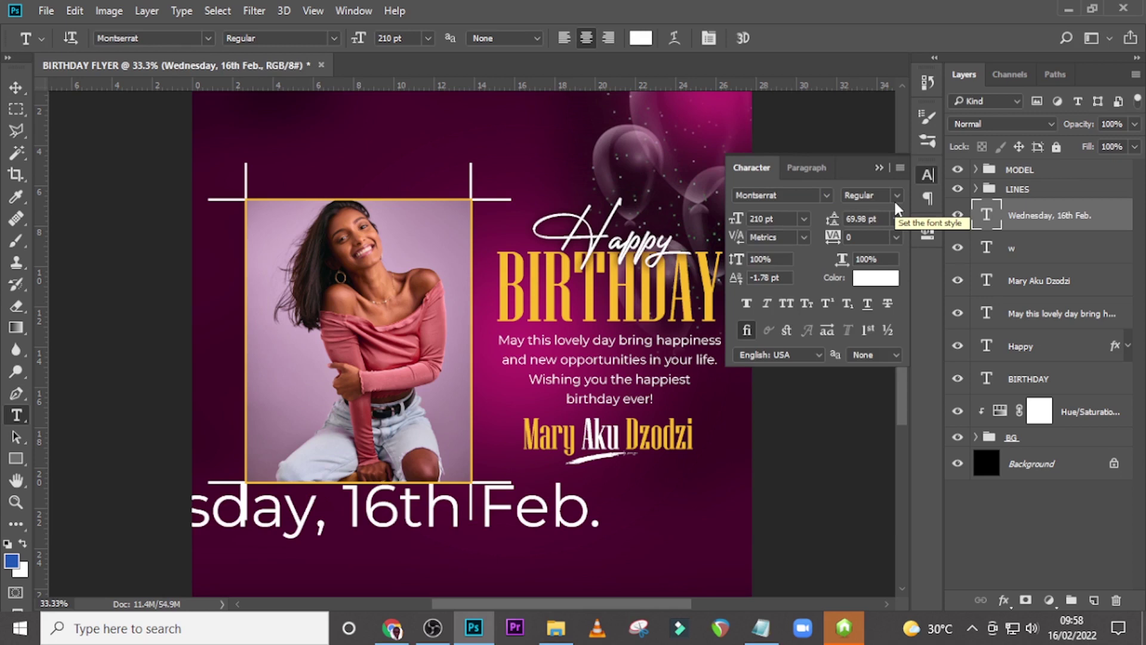
left_click(735, 219)
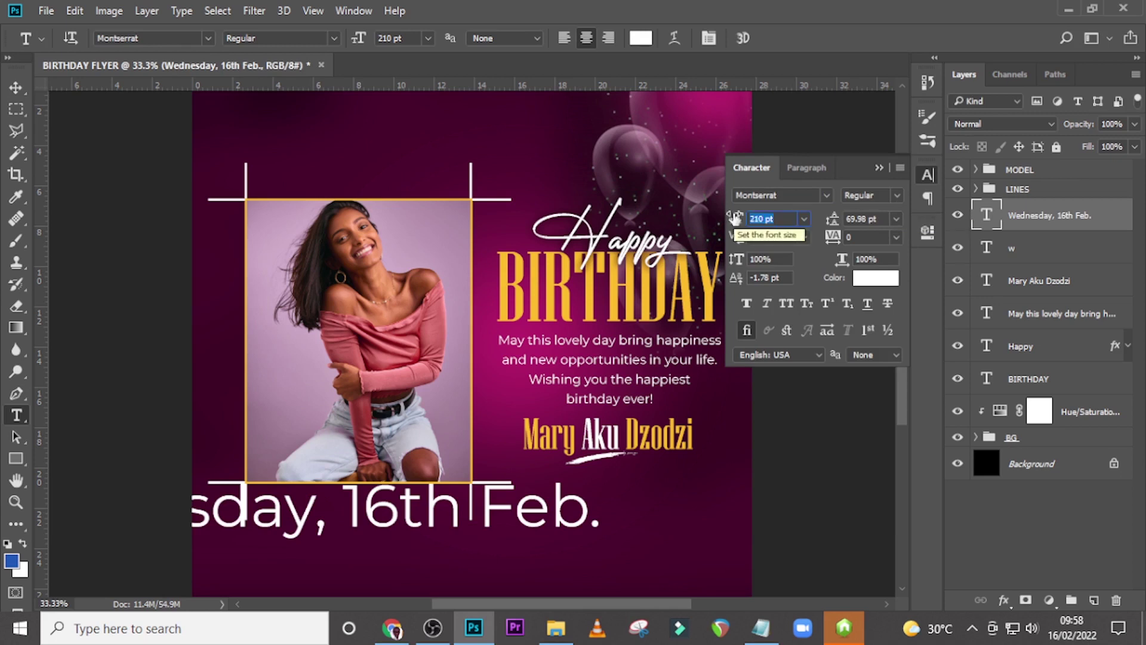
type("48")
key("Return")
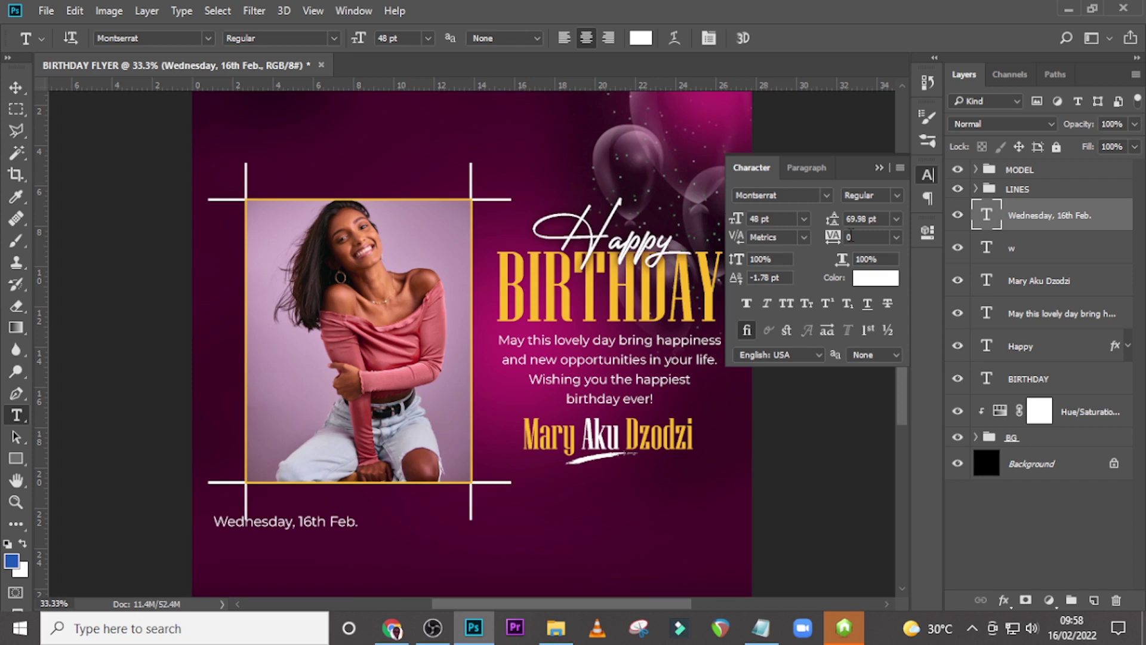
left_click(766, 304)
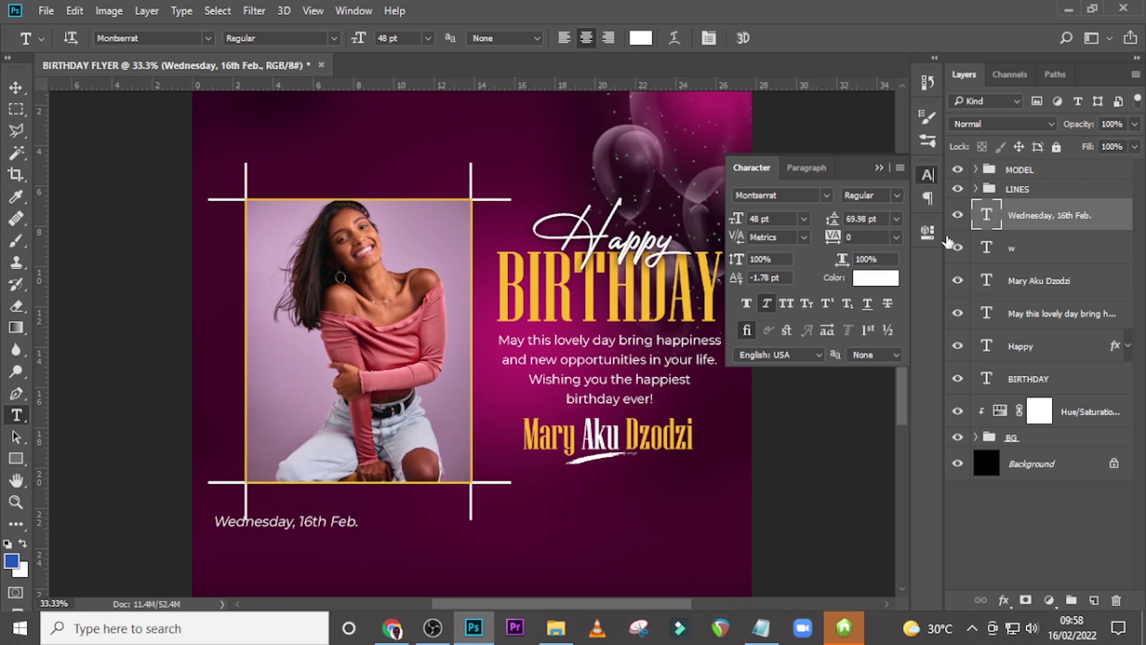
Move the date line up to sit centred just beneath the portrait, between the lower crossing lines.
key("ctrl+t")
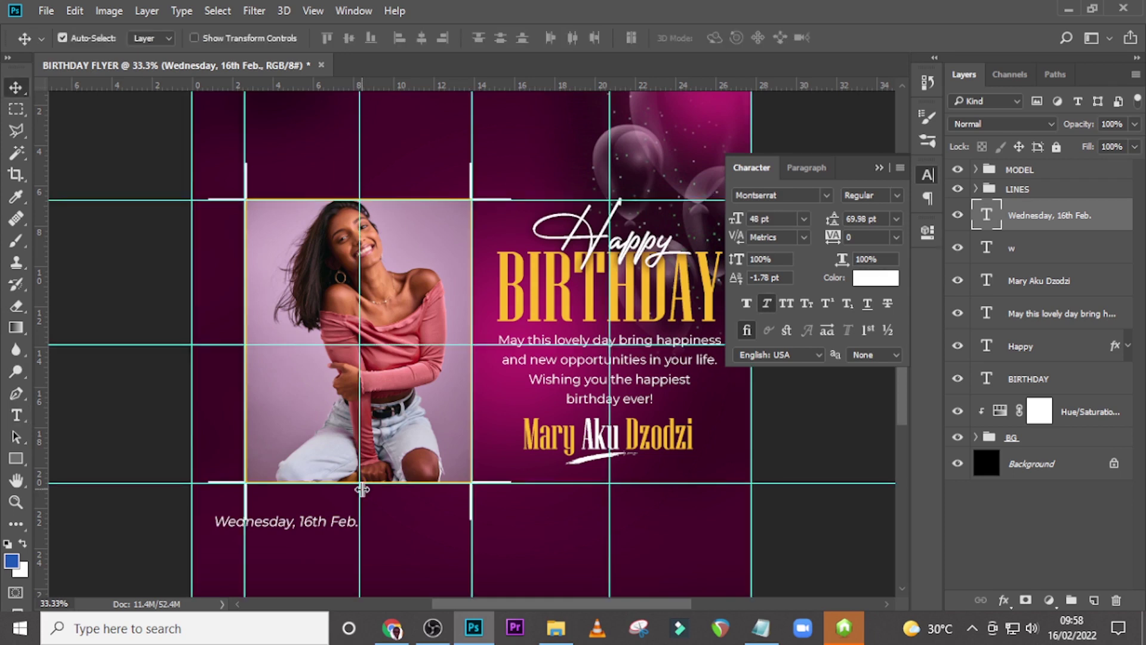
left_click_drag(287, 528, 386, 498)
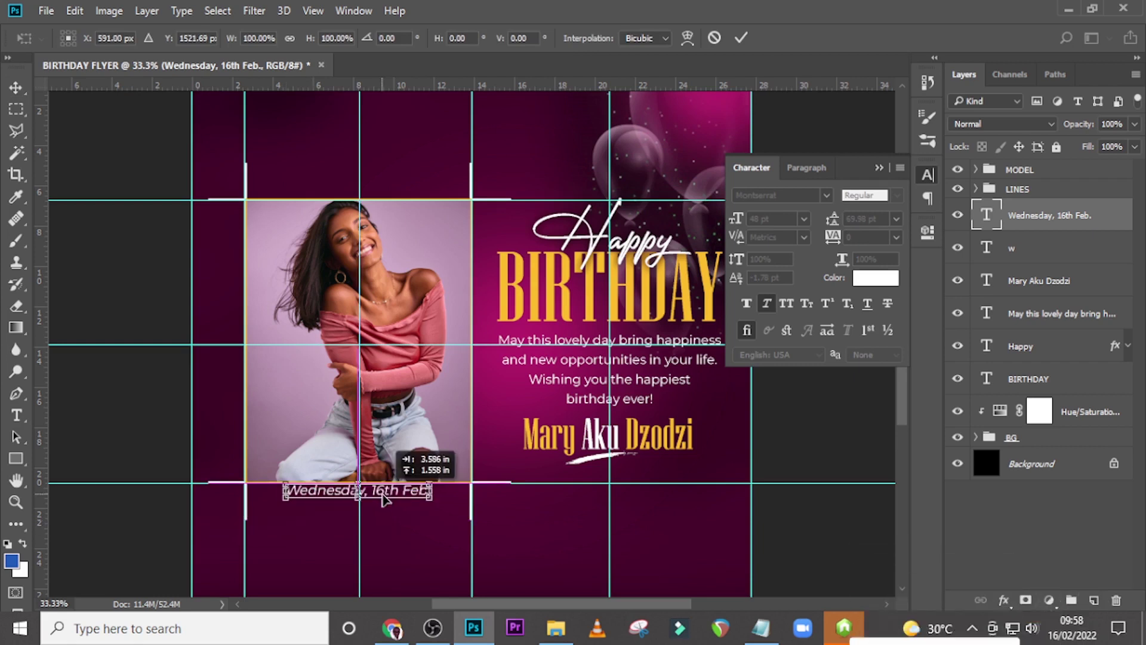
key("Return")
key("shift+Up")
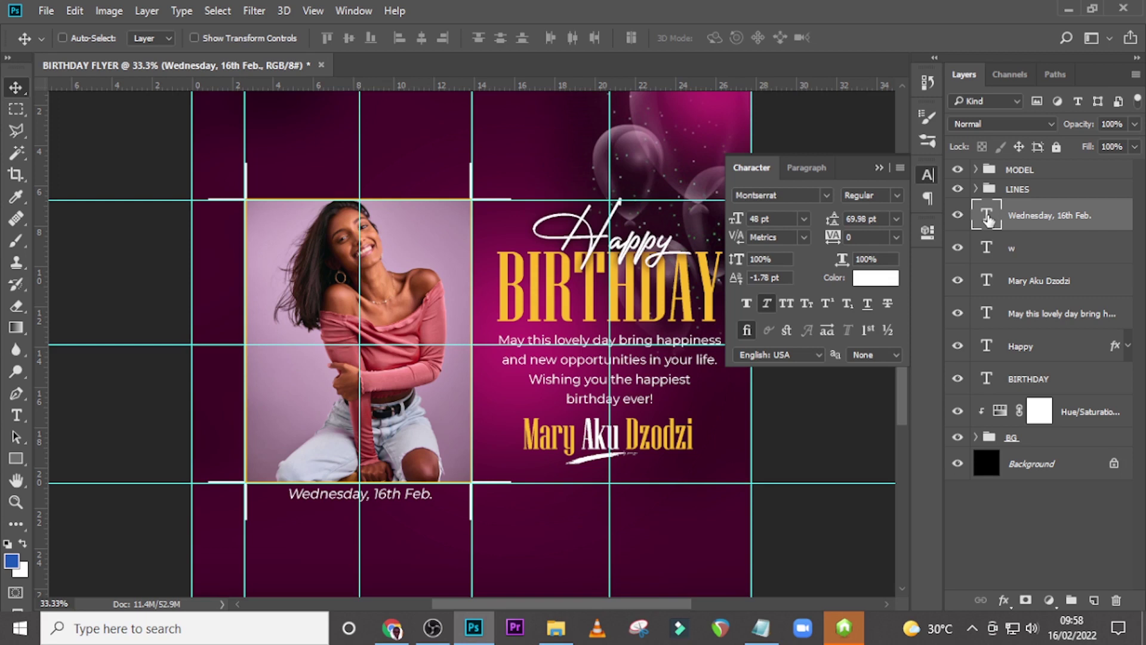
Set the day-and-month part of the date line to Montserrat Bold Italic, leaving the weekday in Regular.
double_click(988, 216)
left_click_drag(373, 493, 443, 493)
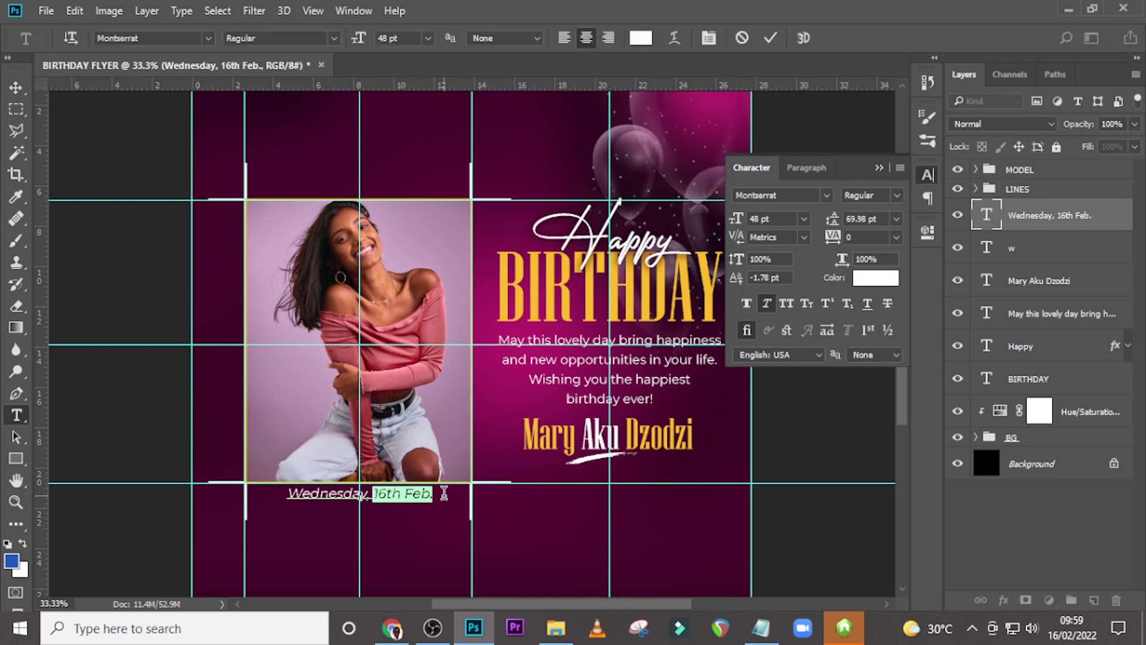
left_click(899, 198)
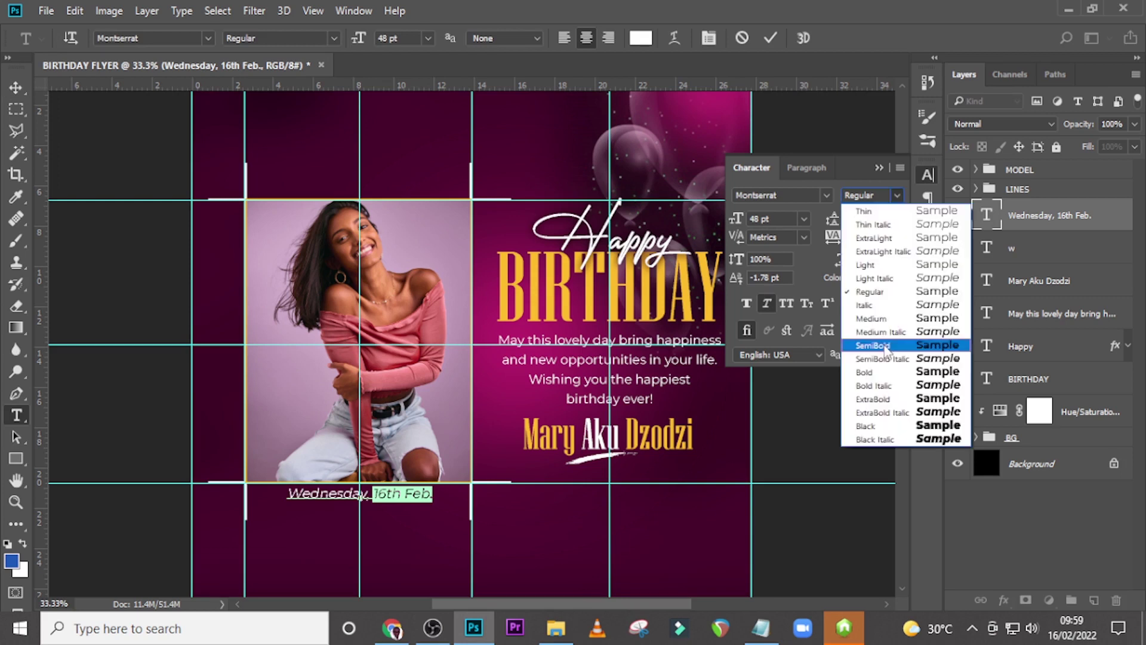
left_click(875, 385)
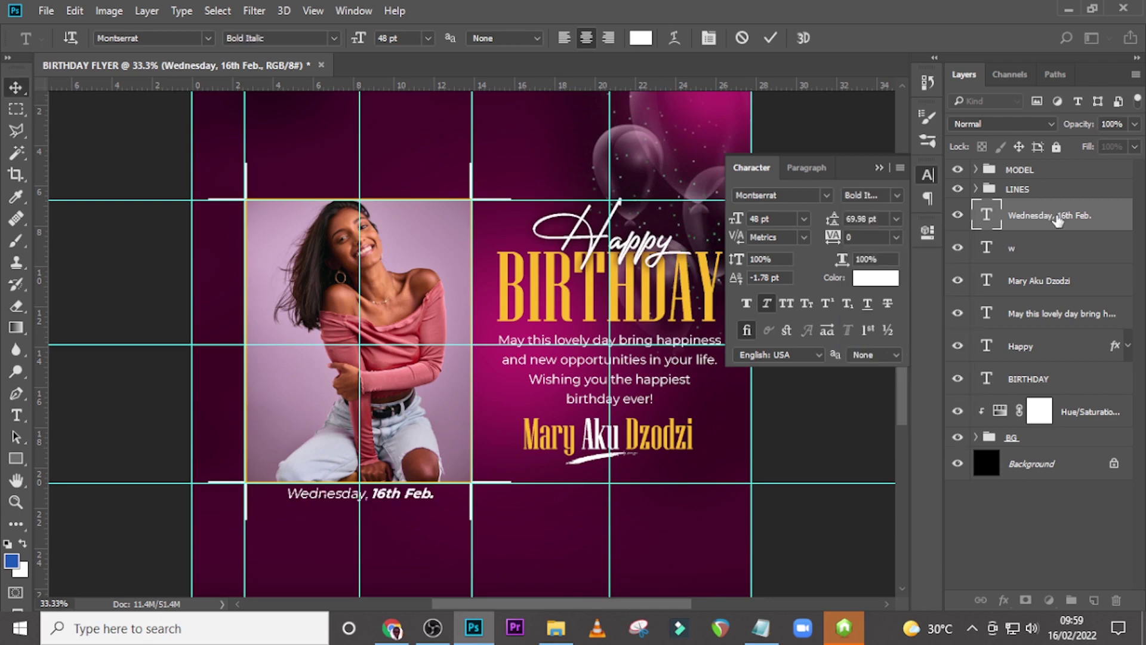
key("ctrl+Return")
key("v")
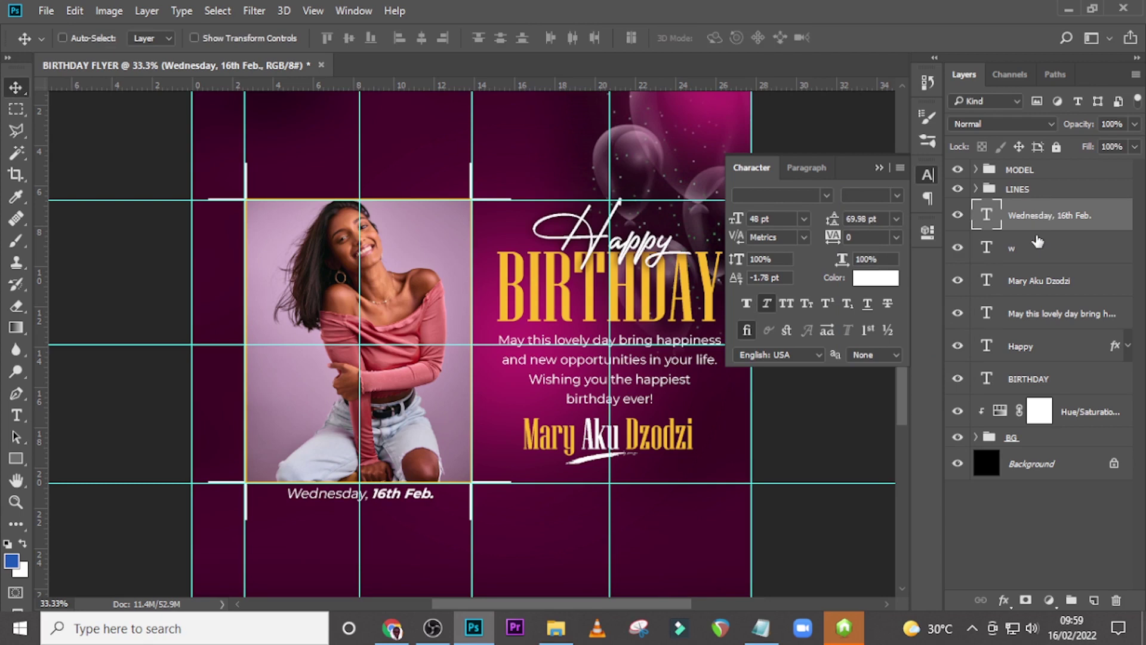
Group all the text layers from the date line to BIRTHDAY as TEXT and bring the group to the top of the layer stack.
left_click(1047, 389, "shift")
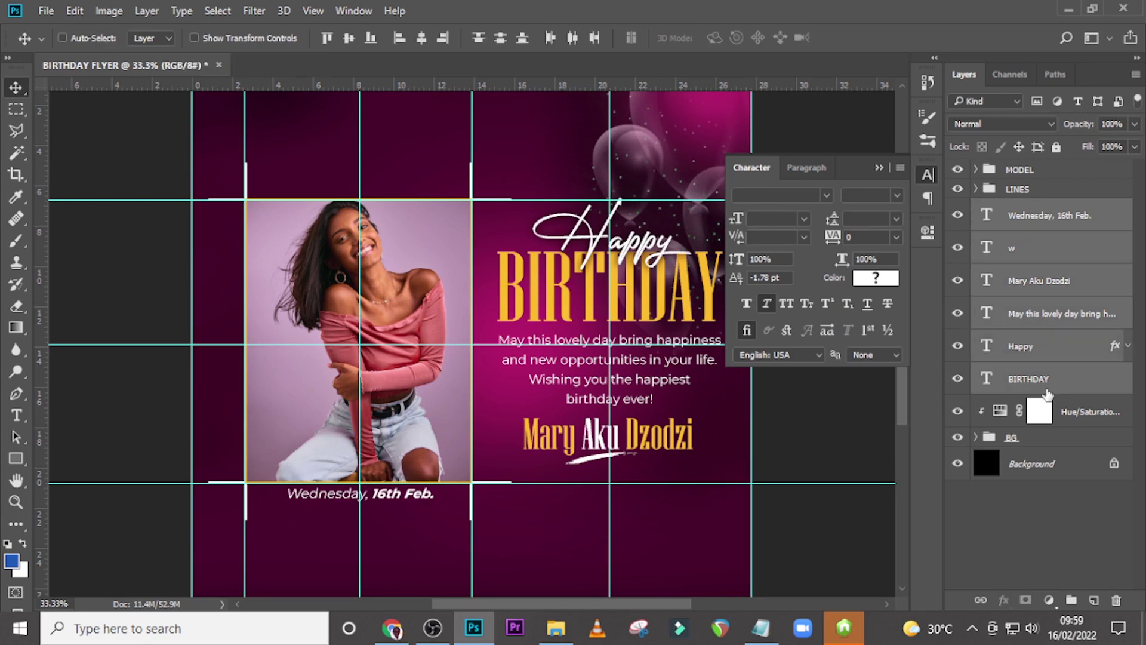
key("ctrl+g")
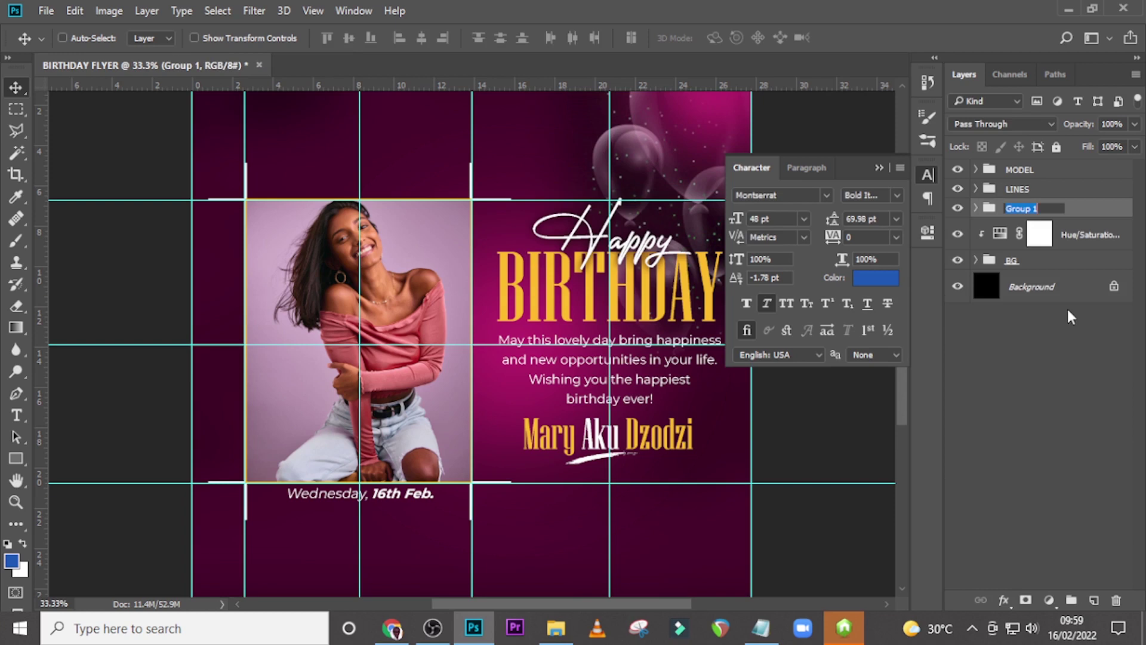
type("TEXT")
key("Return")
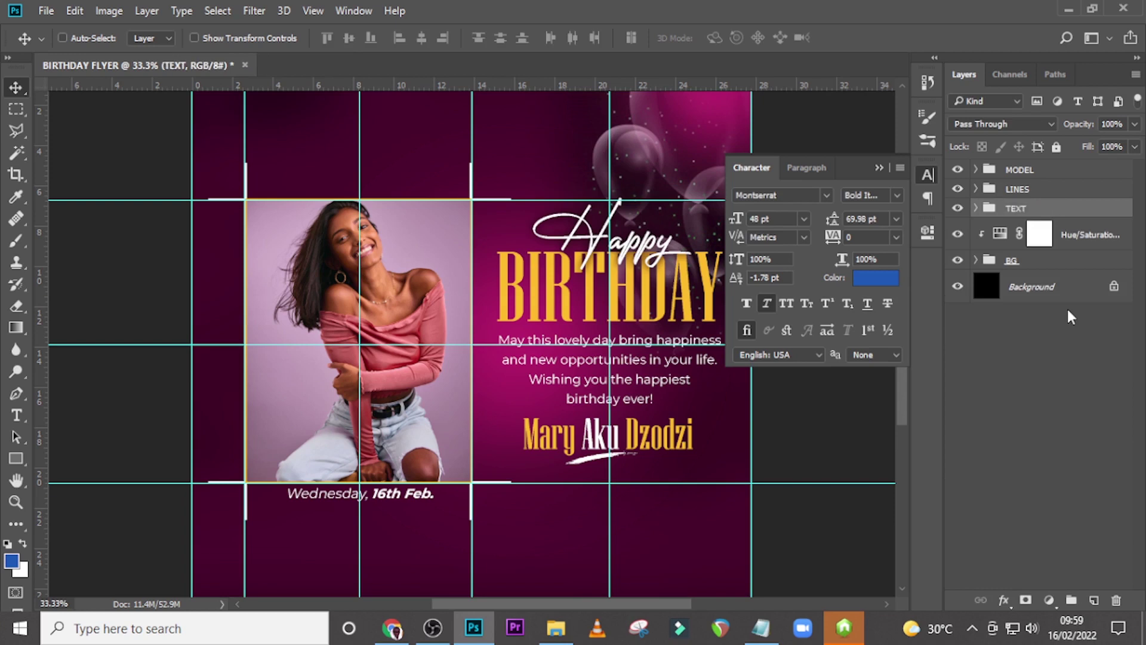
key("ctrl+shift+bracketright")
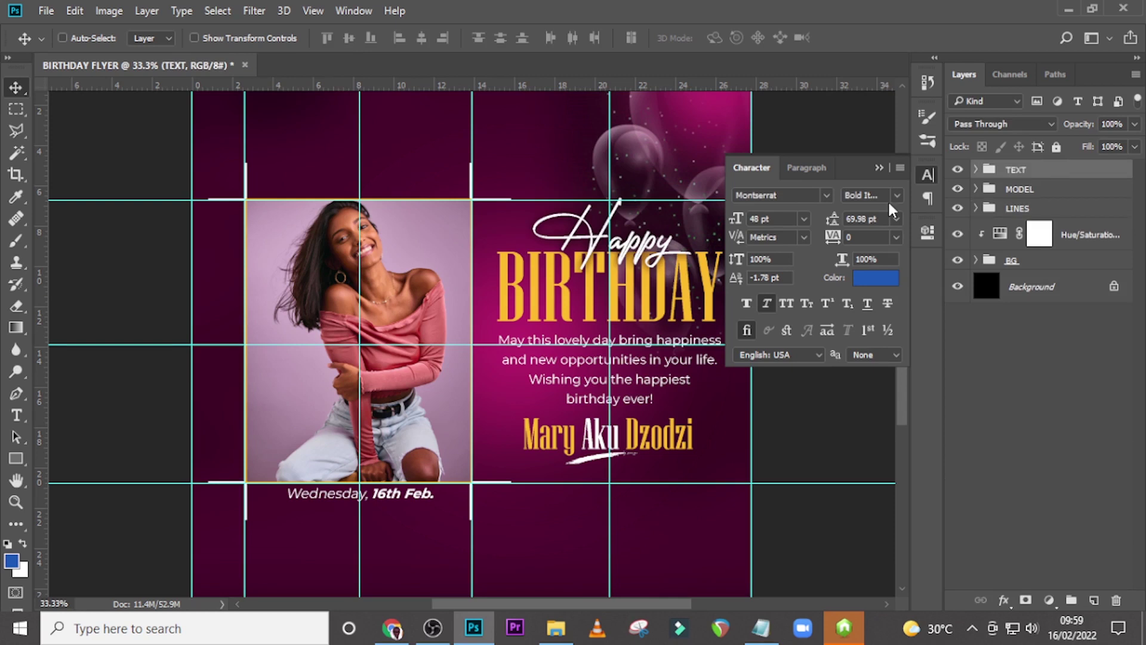
Hide the guides and add a Gradient Map adjustment layer above the TEXT group.
key("ctrl+minus")
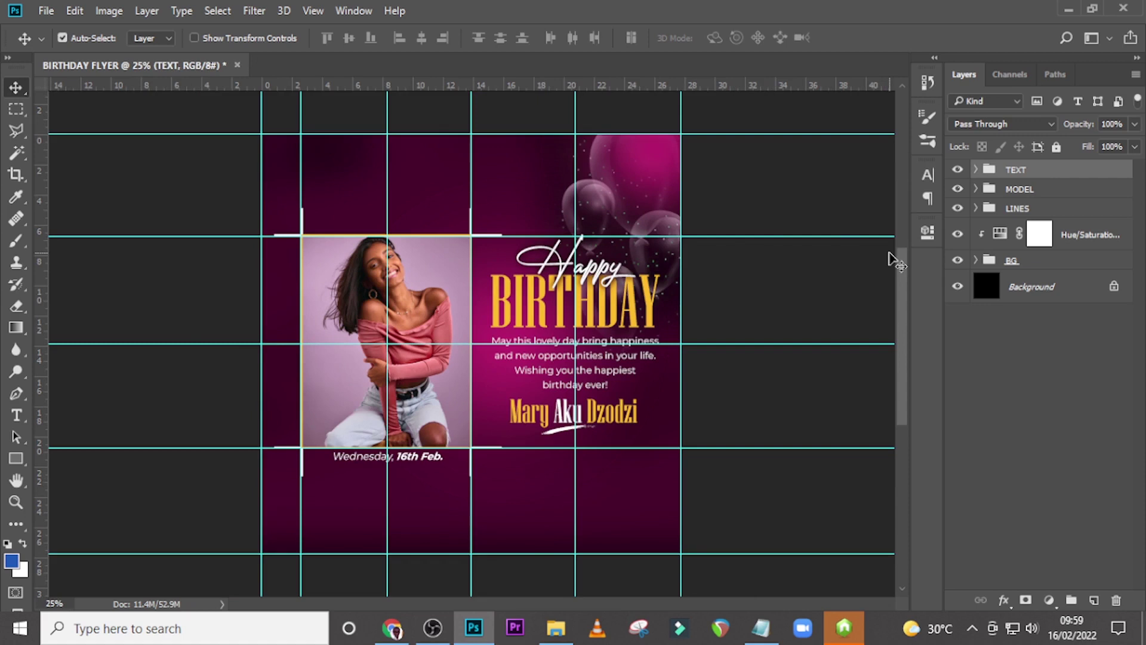
key("ctrl+semicolon")
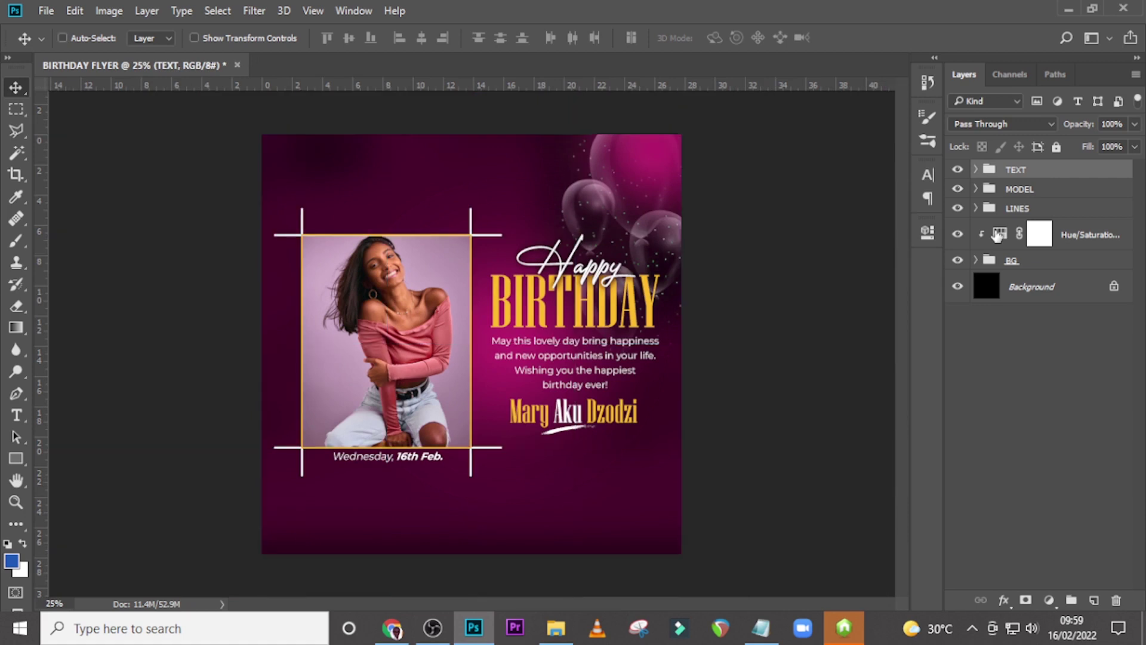
left_click(1053, 597)
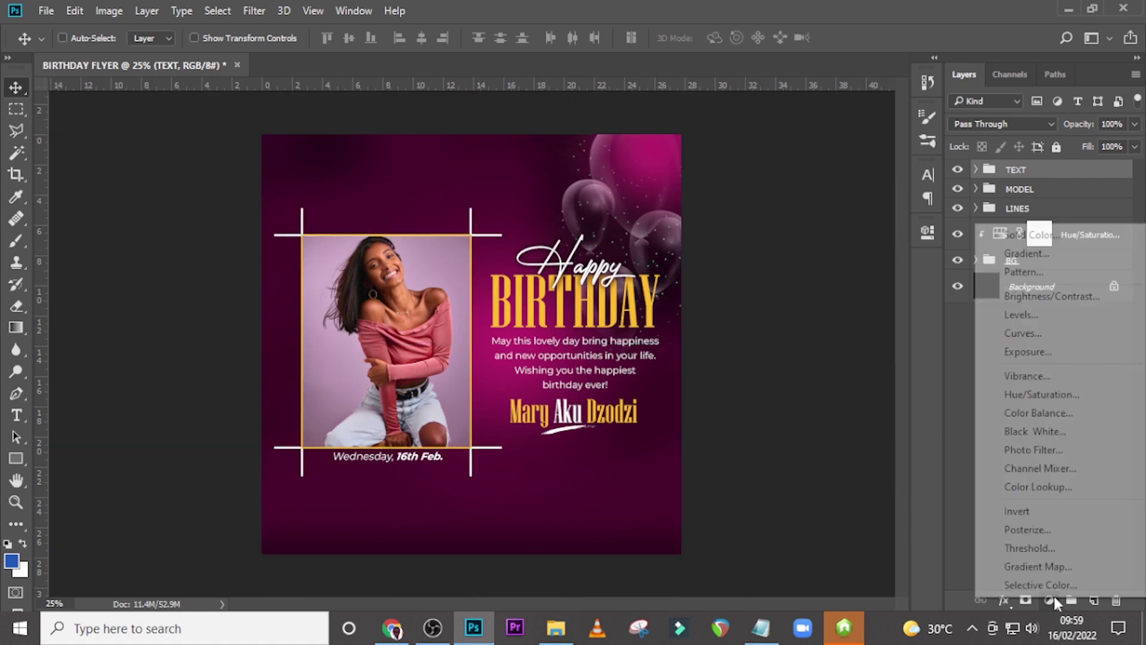
left_click(1038, 566)
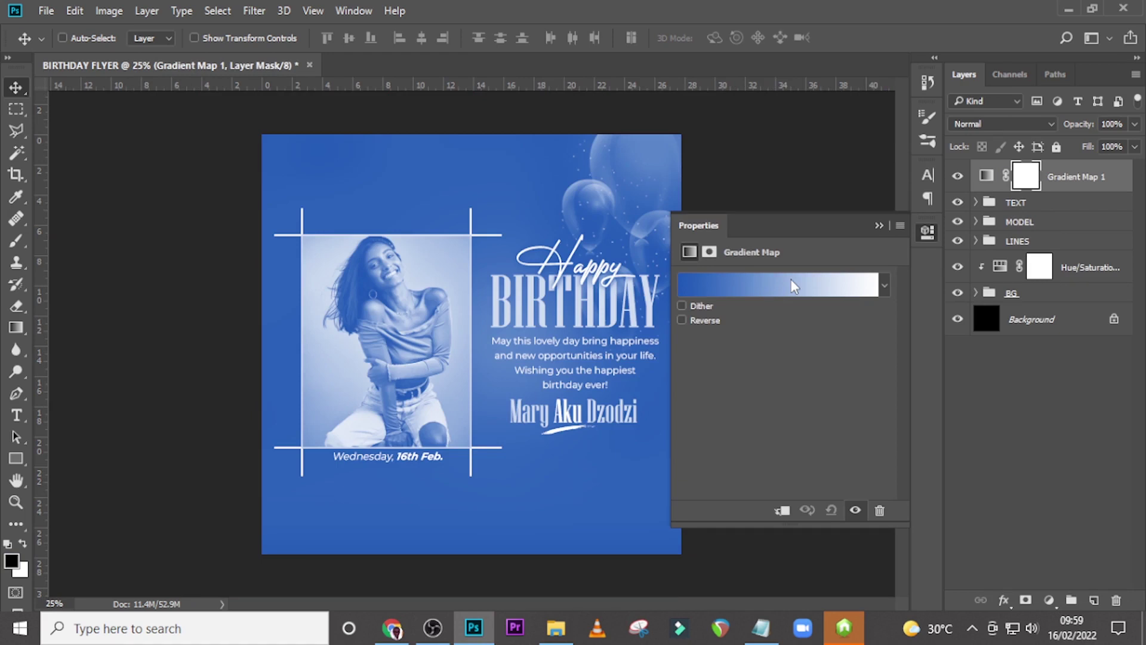
Edit the map's gradient, adding three colour stops at 26%, 51% and 75% between the two end stops.
left_click(790, 285)
left_click(879, 361)
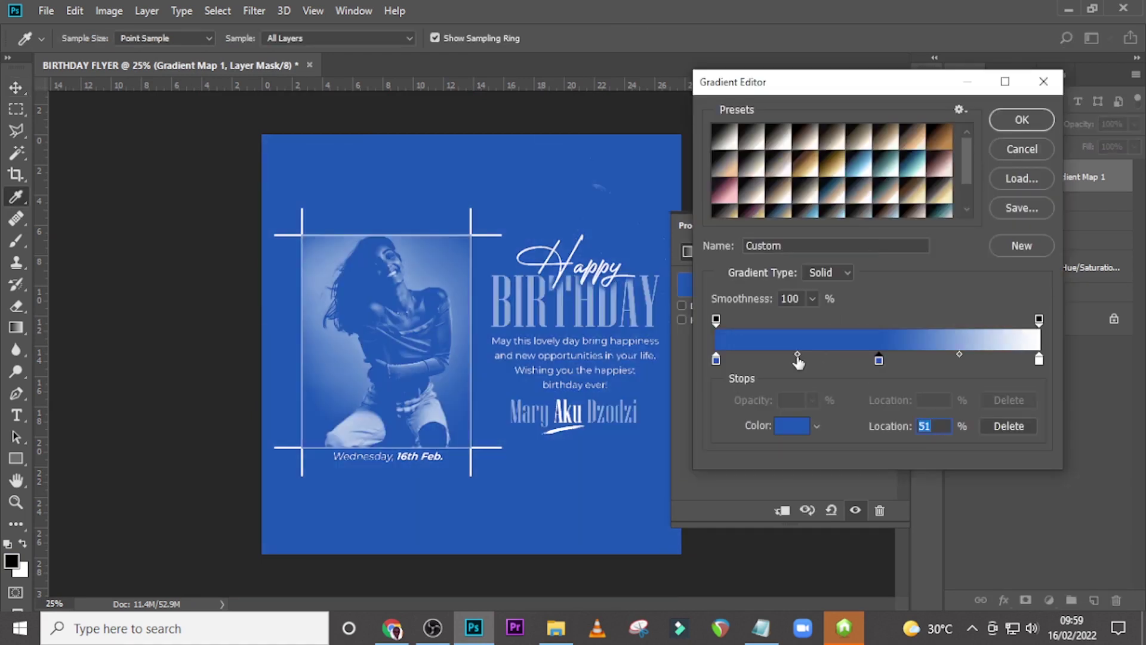
left_click(798, 360)
left_click(879, 359)
left_click(960, 362)
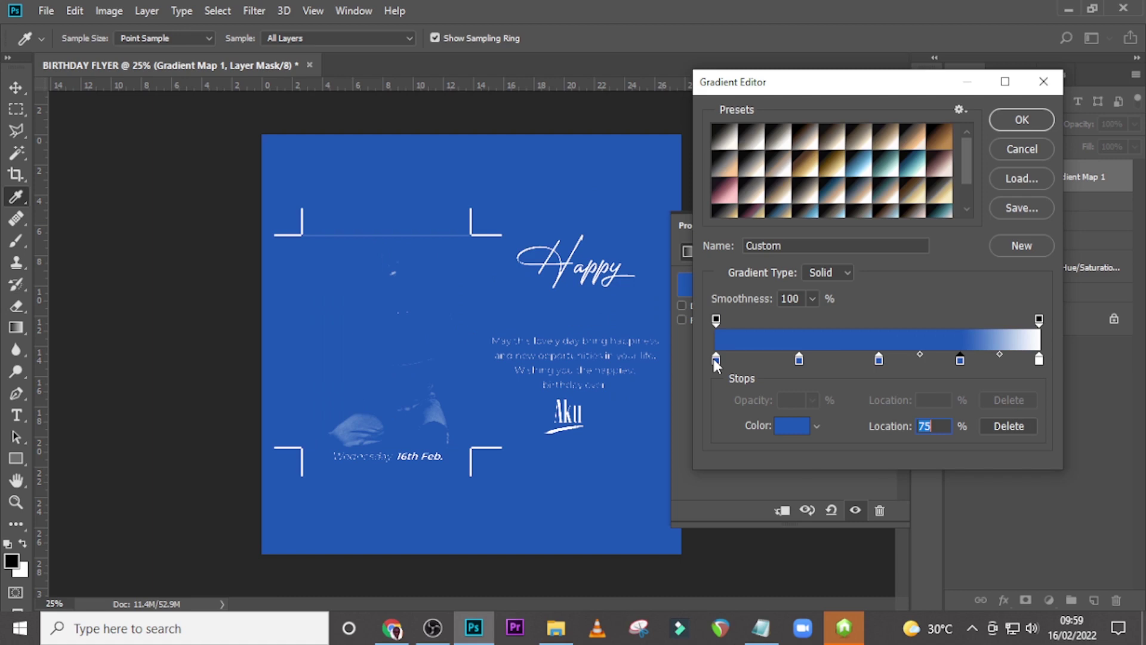
Set the gradient's starting colour stop at 0% to #130E18.
double_click(715, 360)
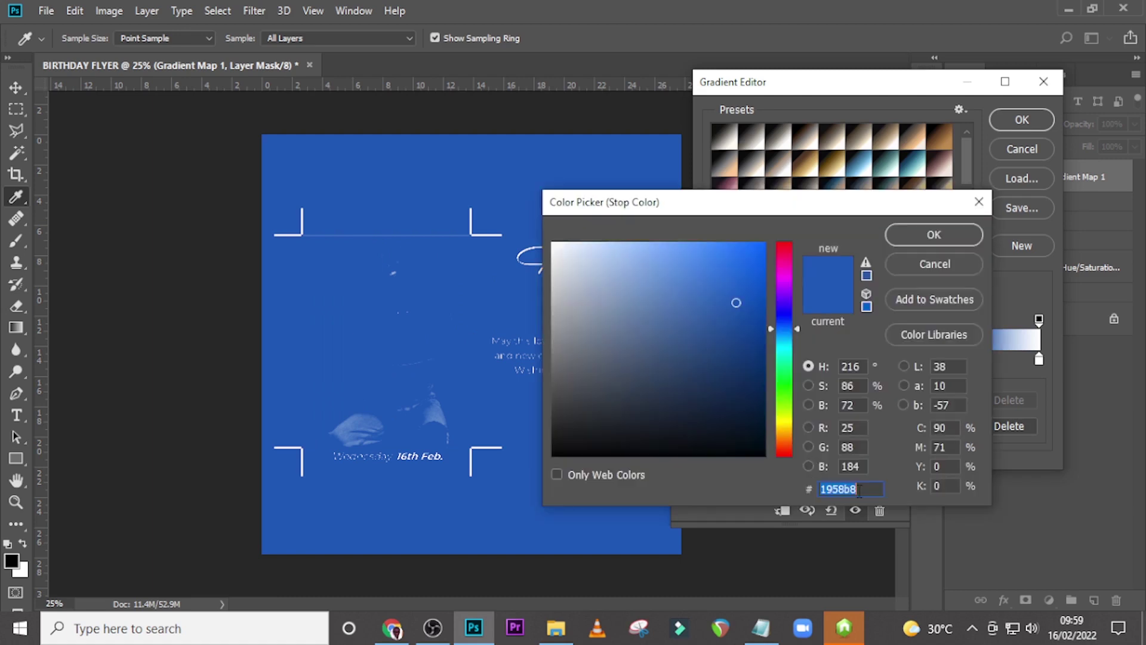
type("130")
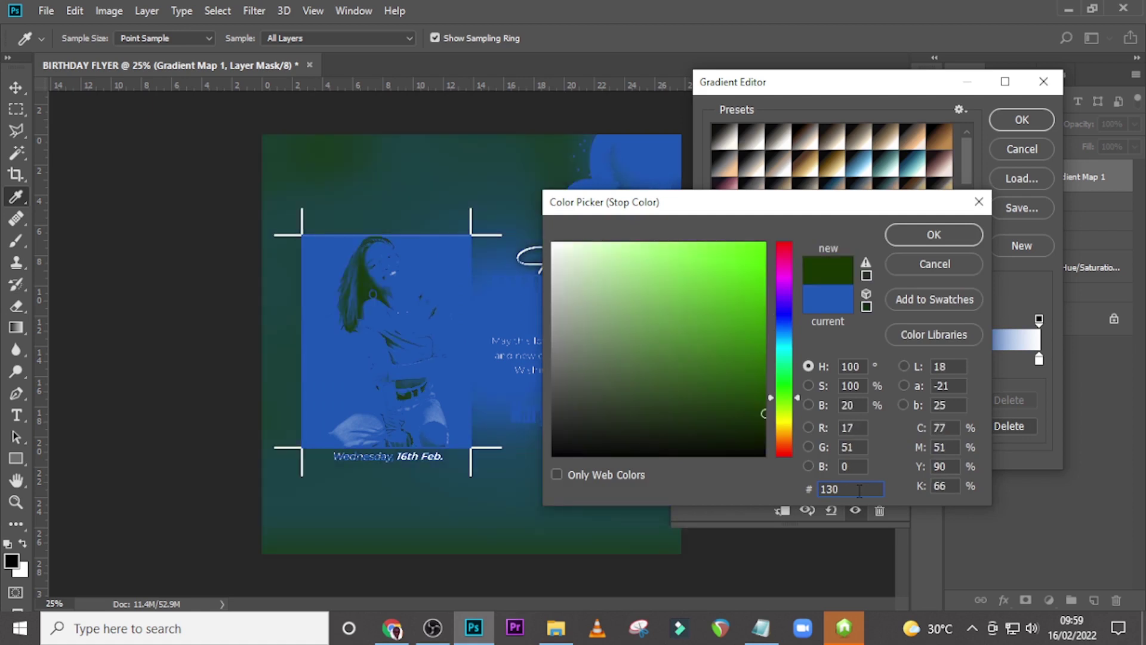
type("E18")
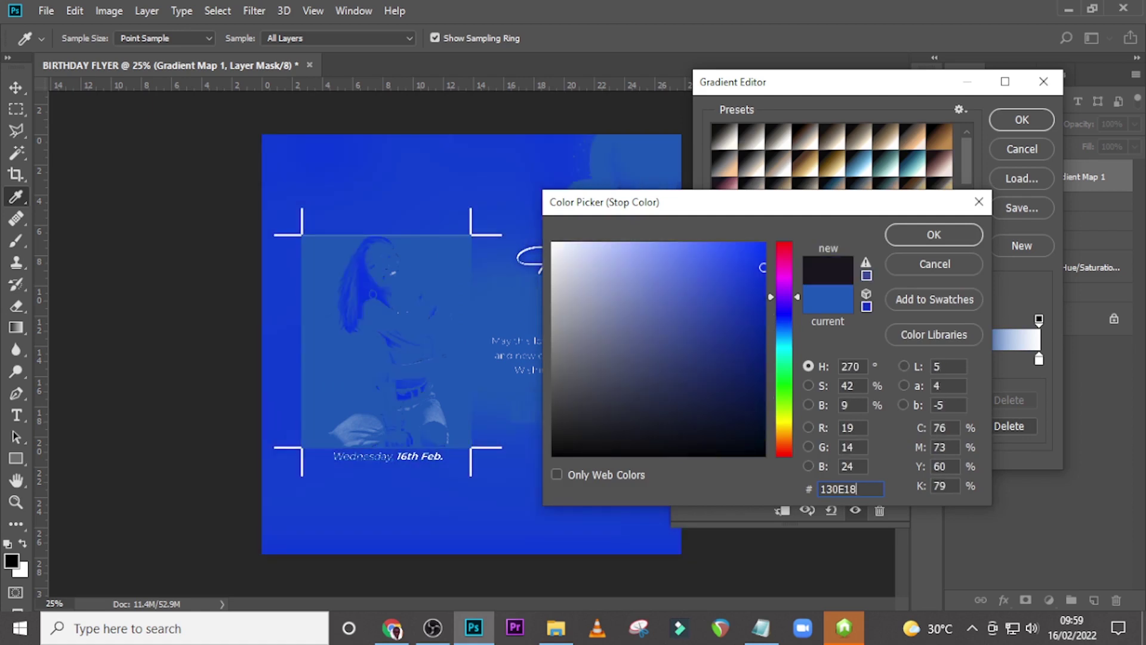
left_click(916, 241)
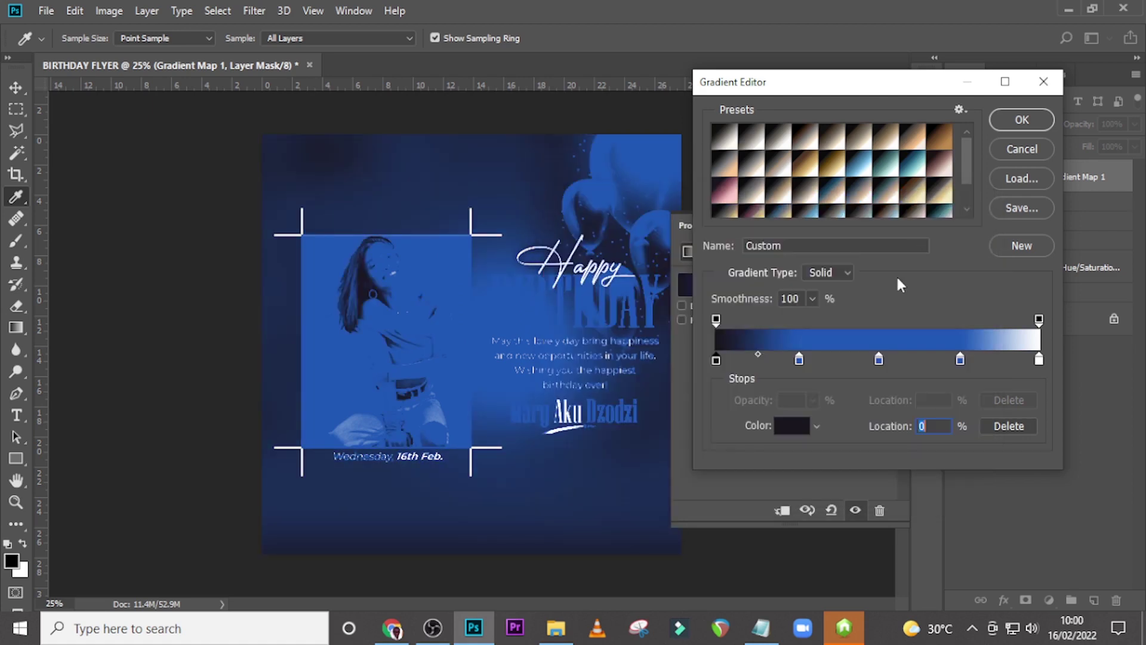
Set the gradient's colour stop at 26% to #663844.
double_click(799, 360)
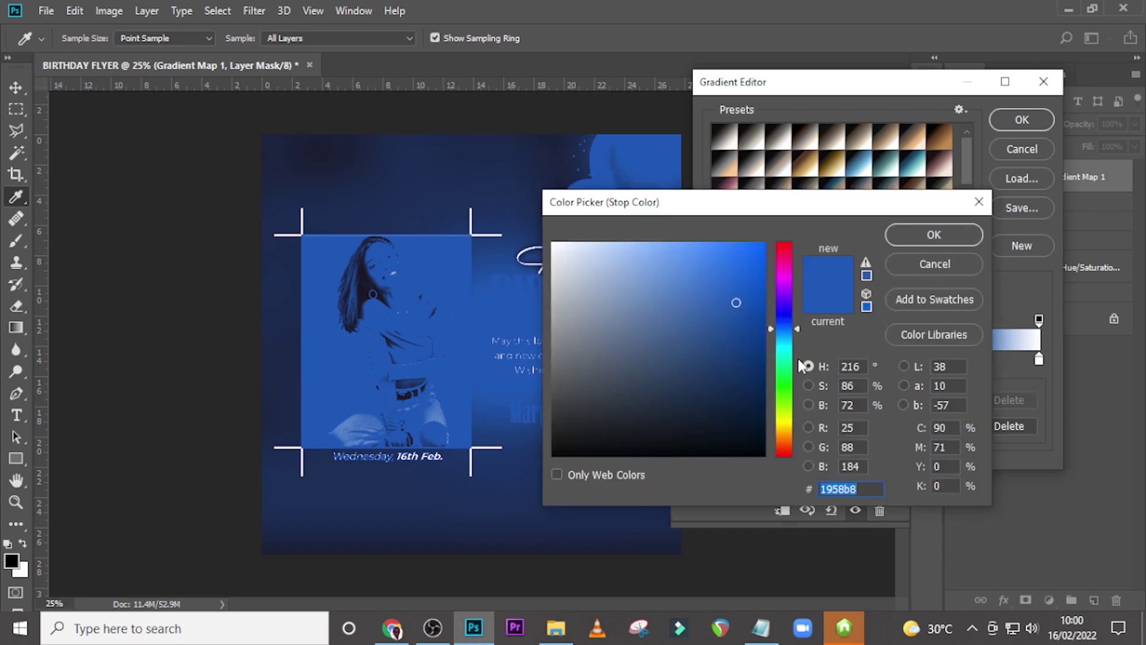
type("663")
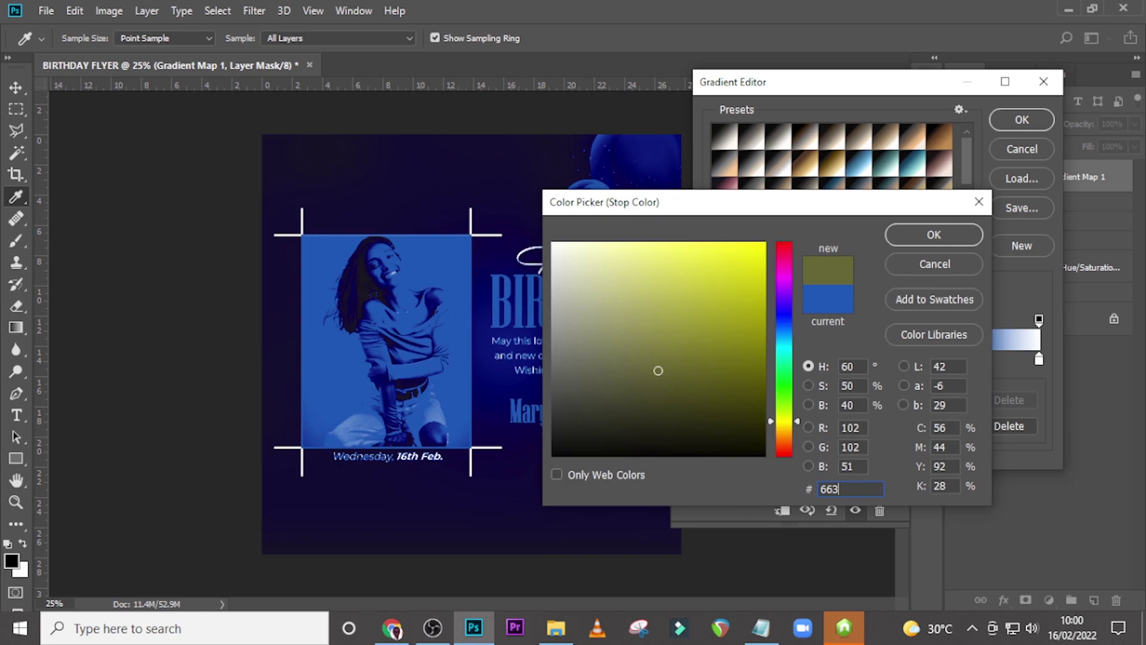
type("844")
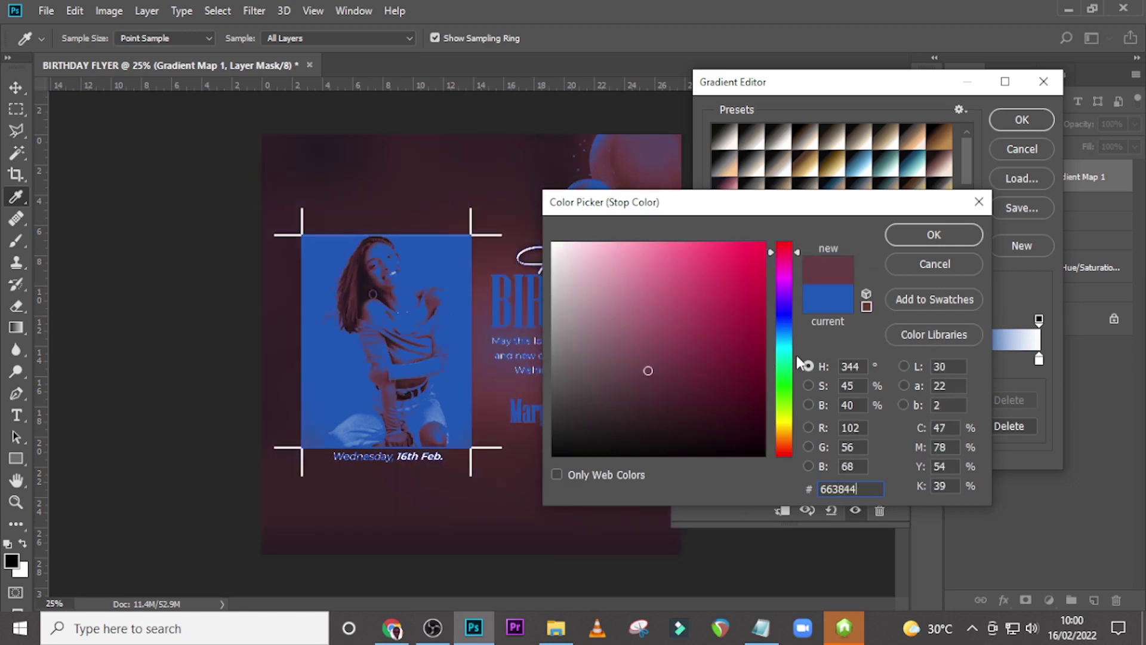
left_click(938, 242)
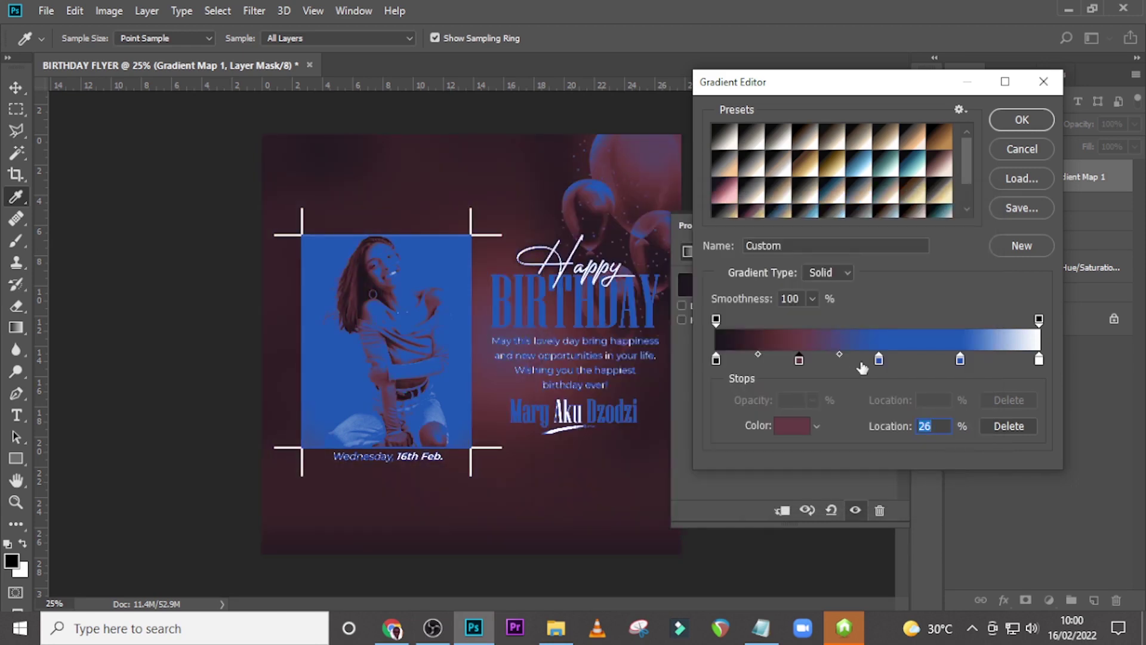
Set the gradient's middle colour stop at 51% to #A66C72.
left_click(879, 359)
double_click(879, 359)
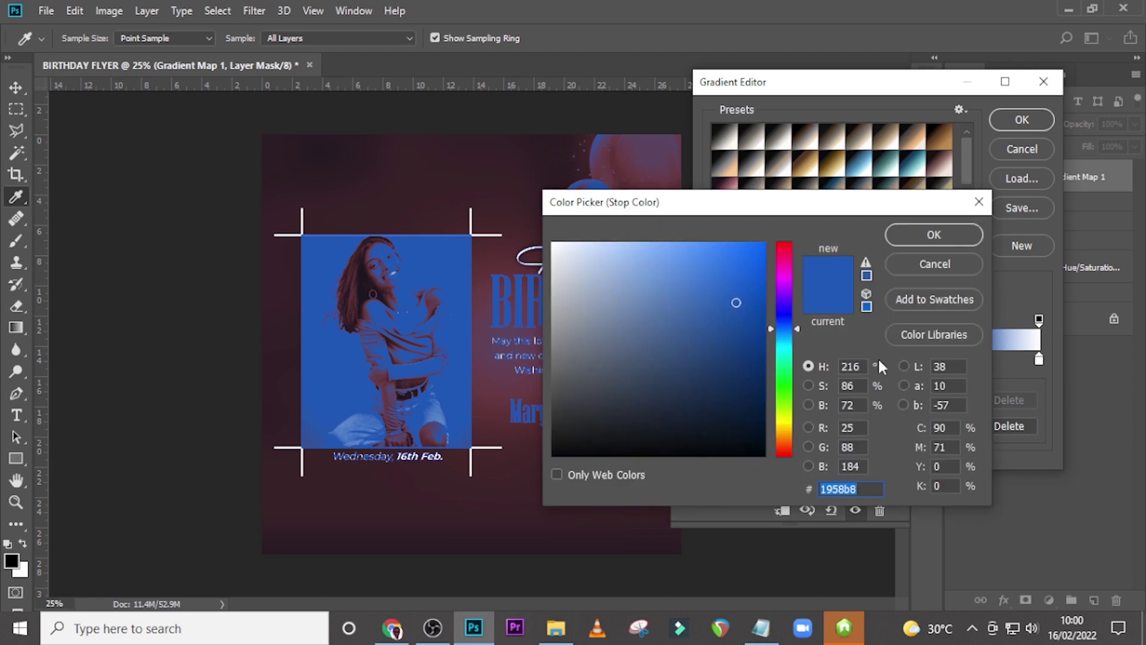
type("A")
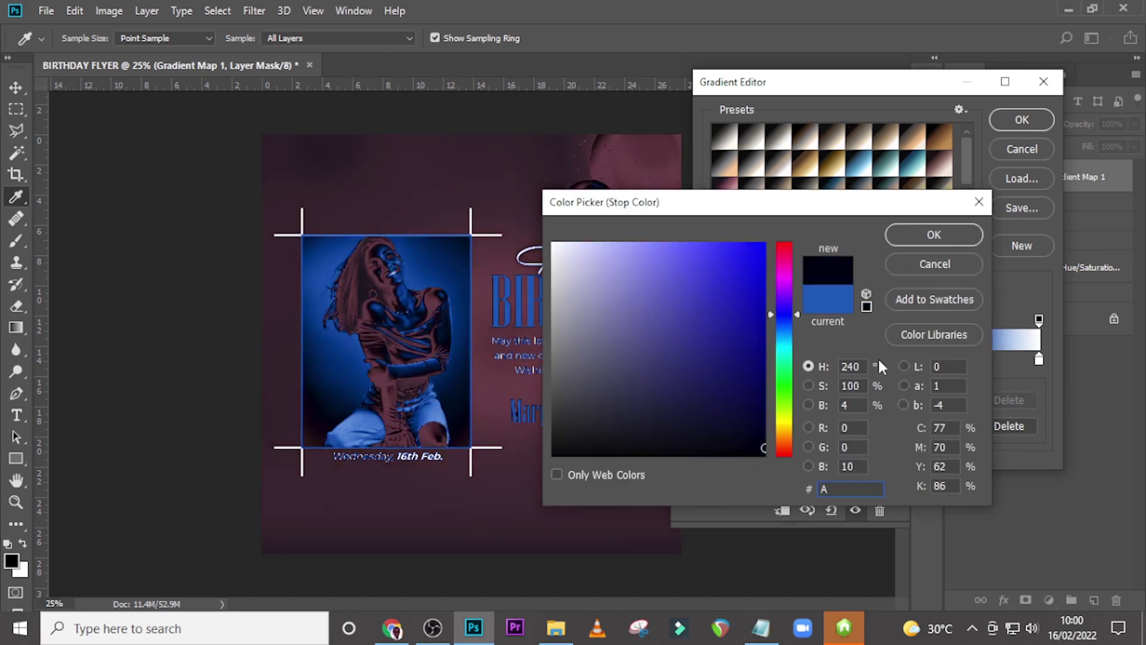
type("66C")
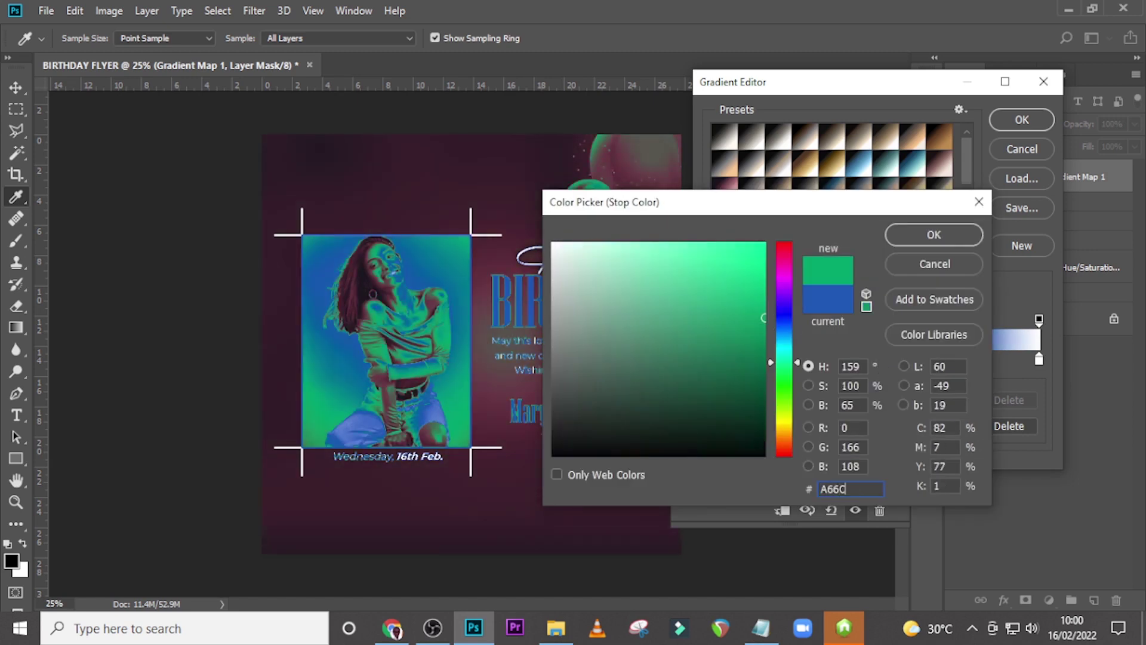
type("72")
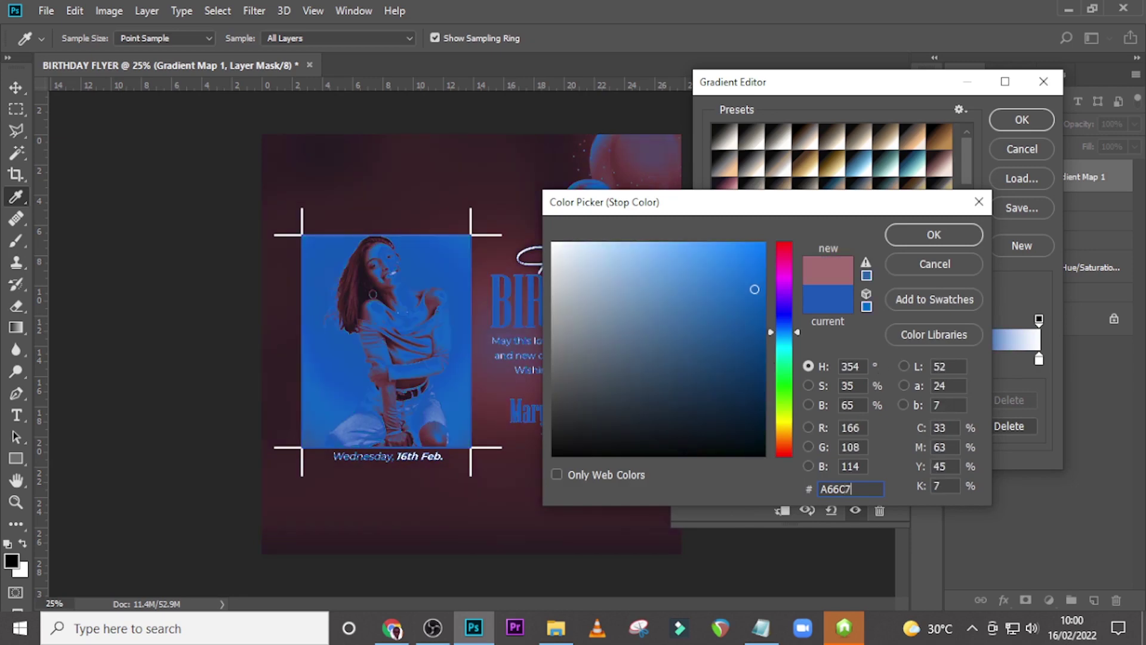
left_click(933, 237)
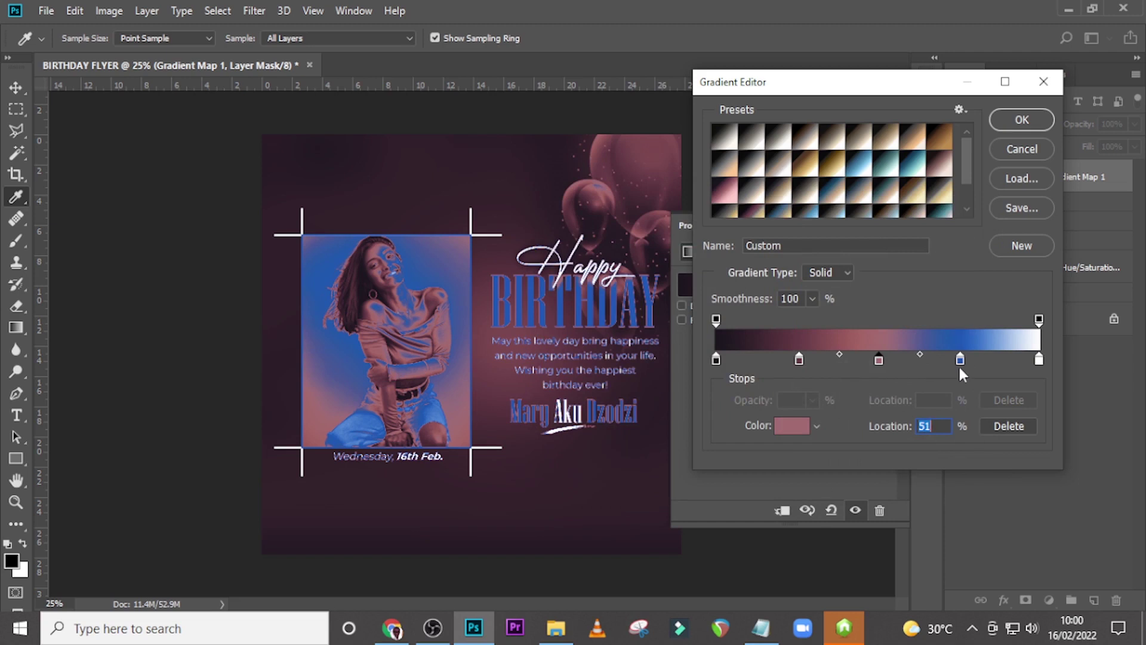
Set the gradient's colour stop at 75% to #E9B1B0.
double_click(959, 359)
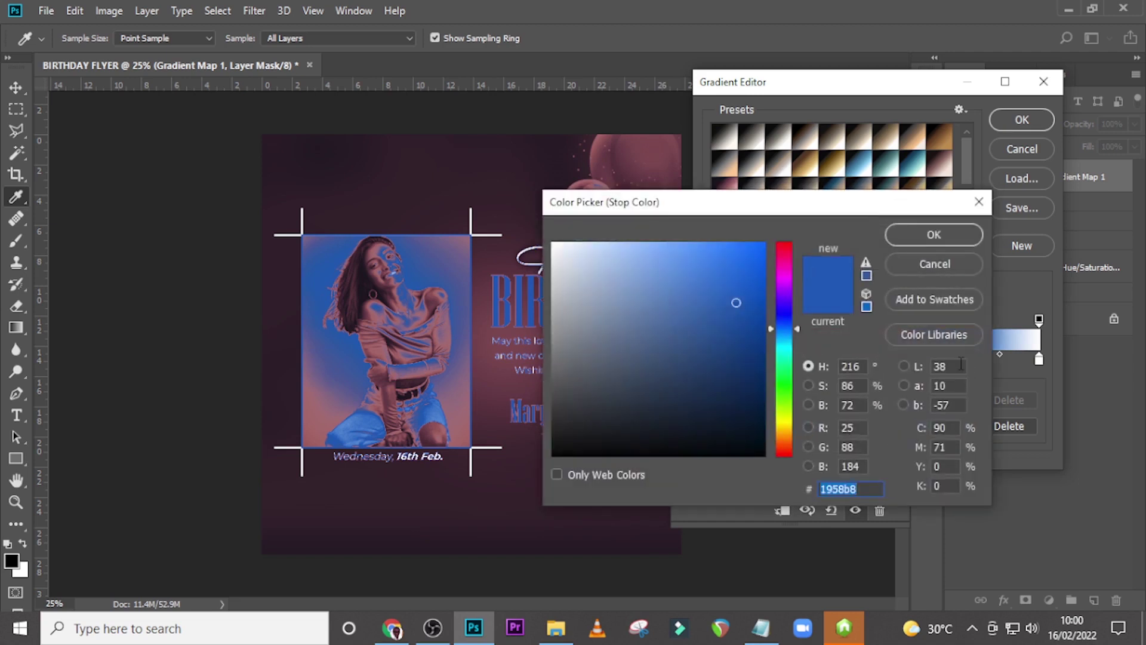
type("E")
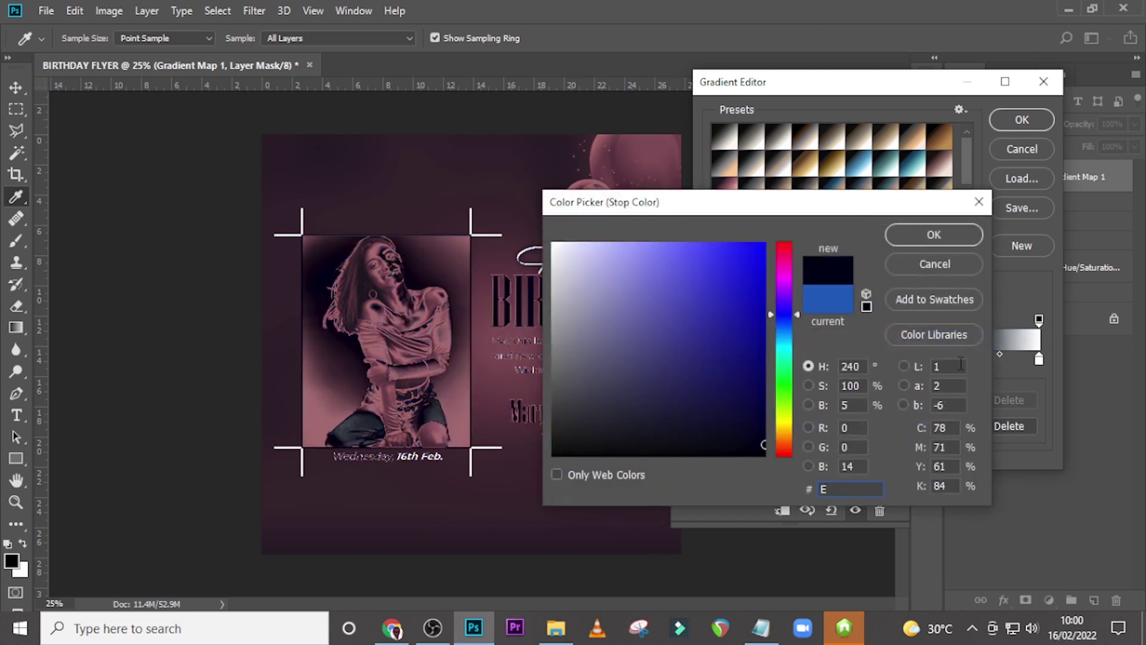
type("9")
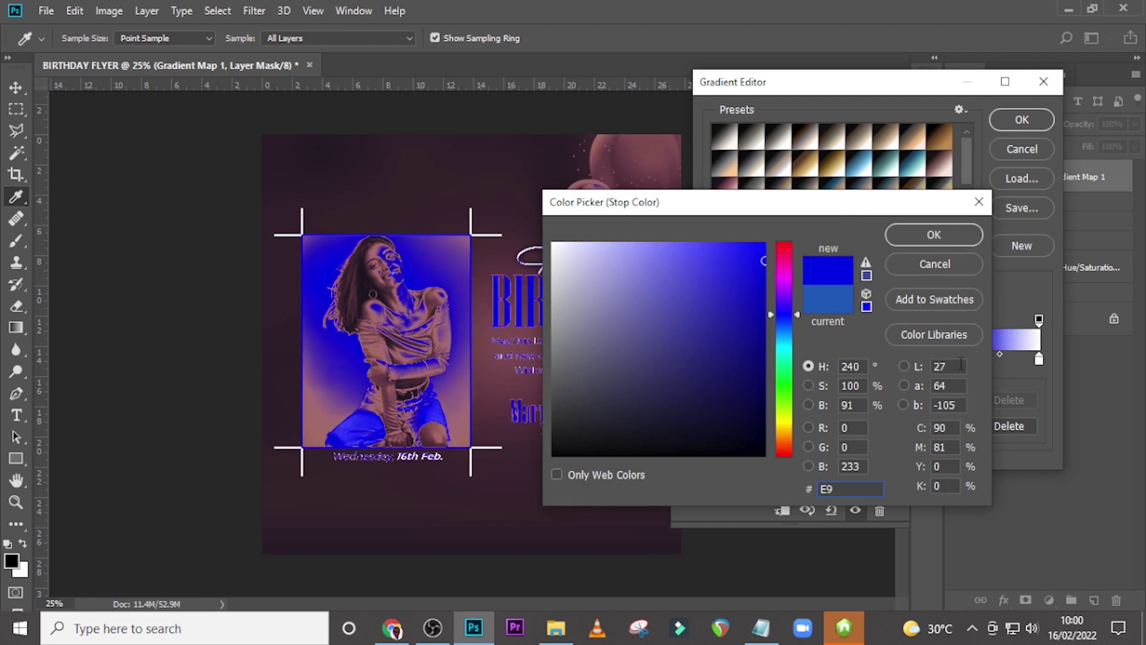
type("B1")
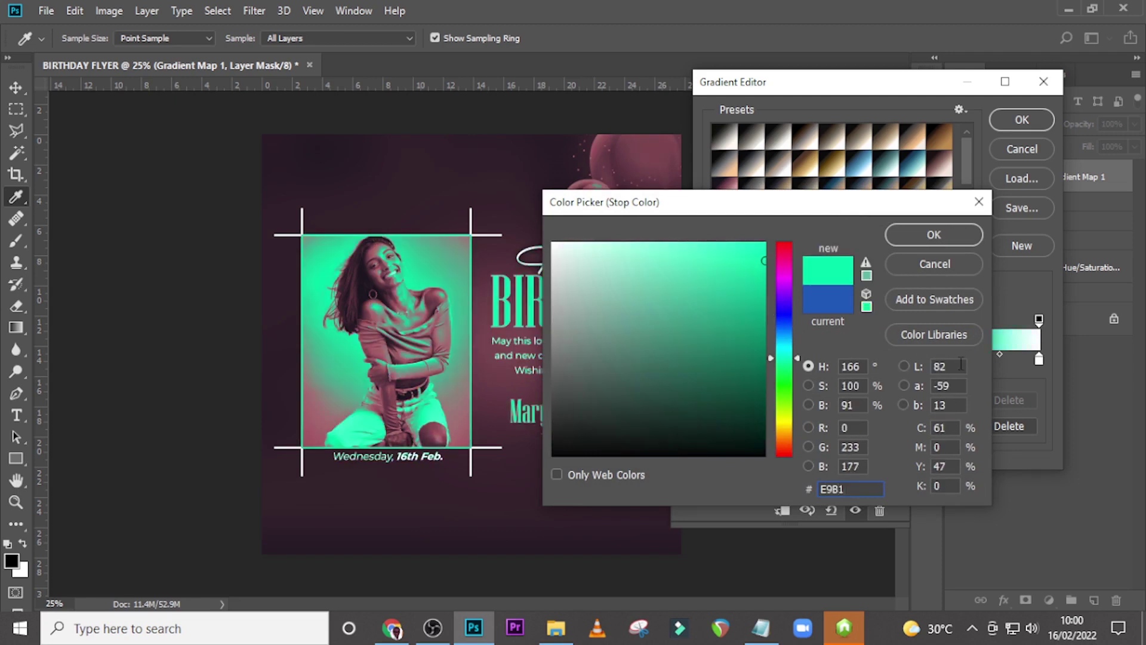
type("B0")
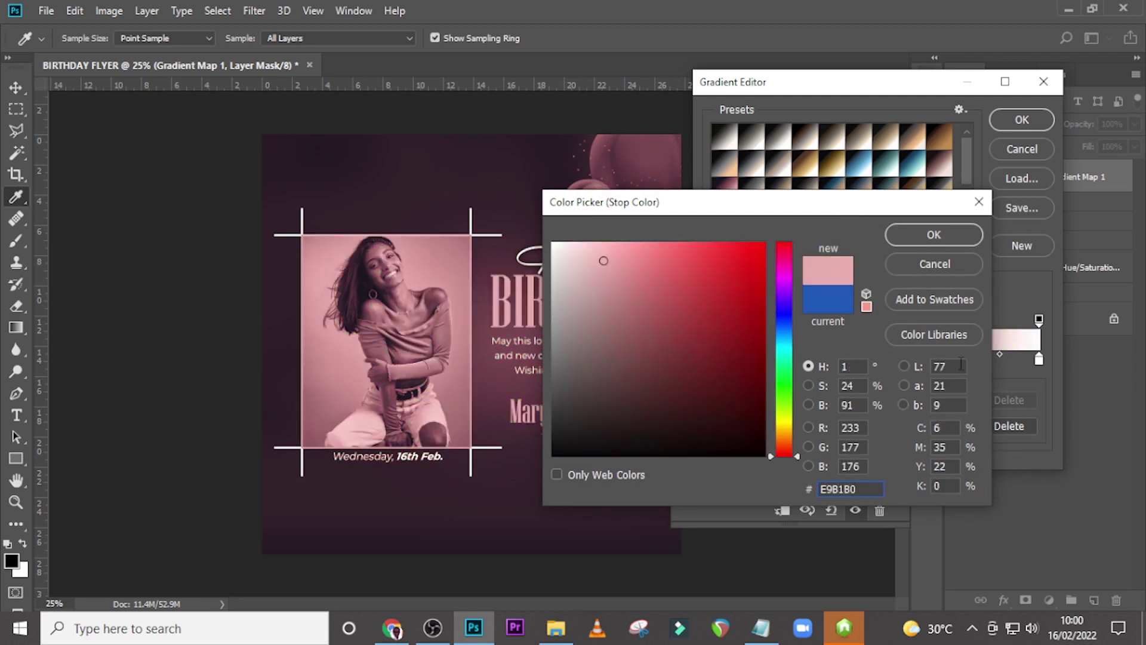
left_click(931, 234)
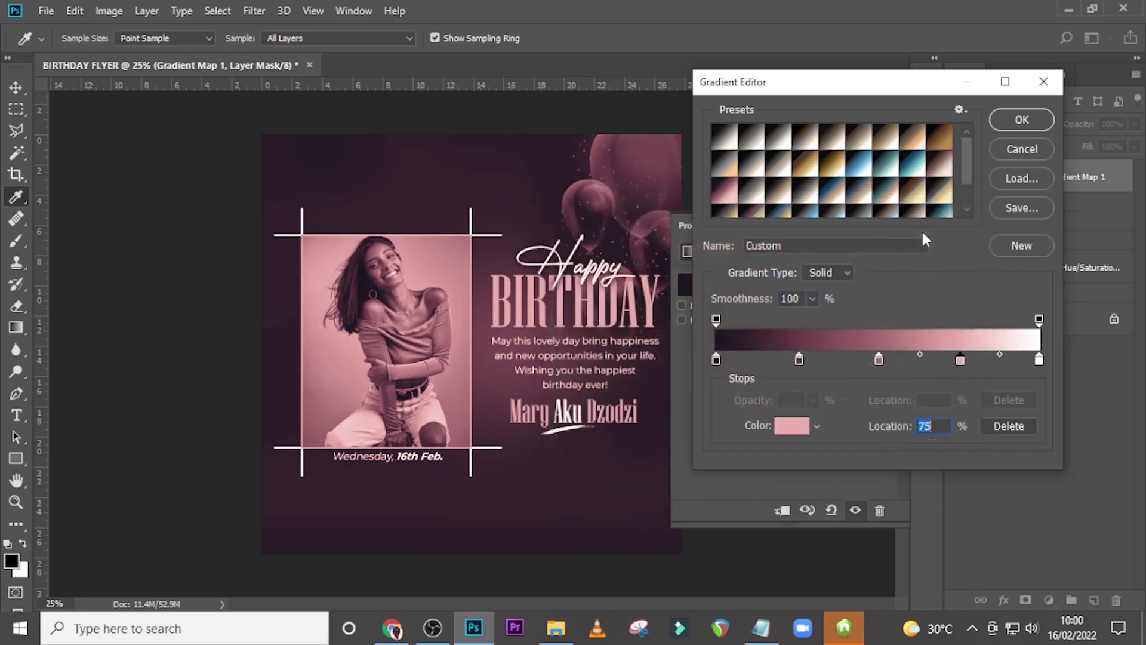
Set the gradient's end colour stop at 100% to #FDCDCD and accept the edited gradient.
double_click(1038, 359)
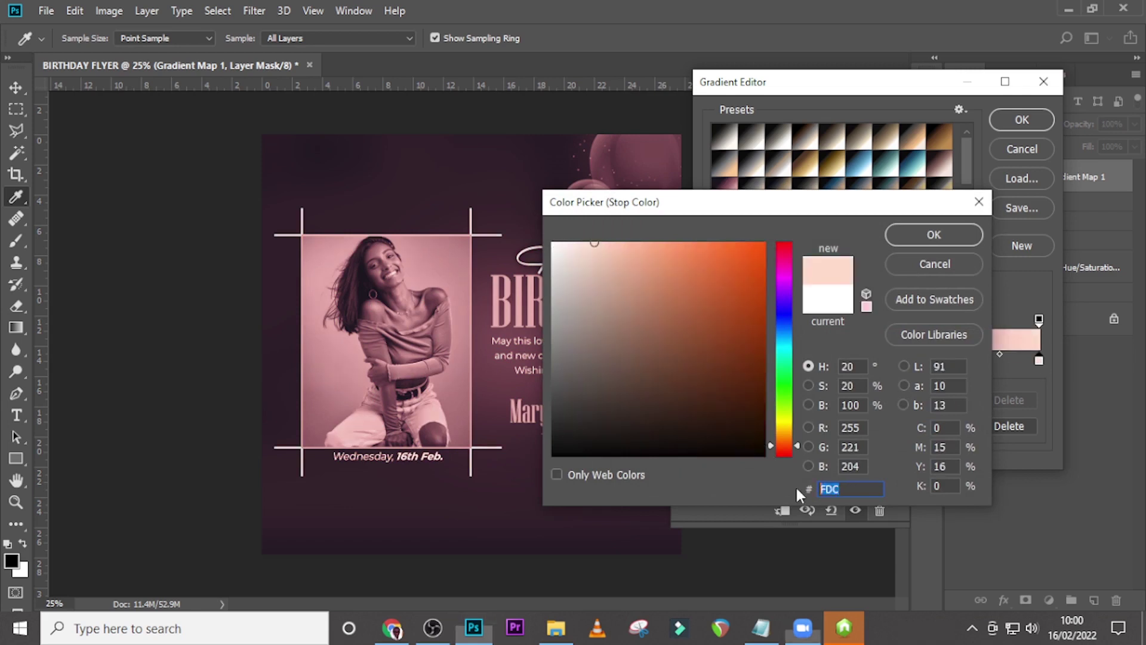
type("FD")
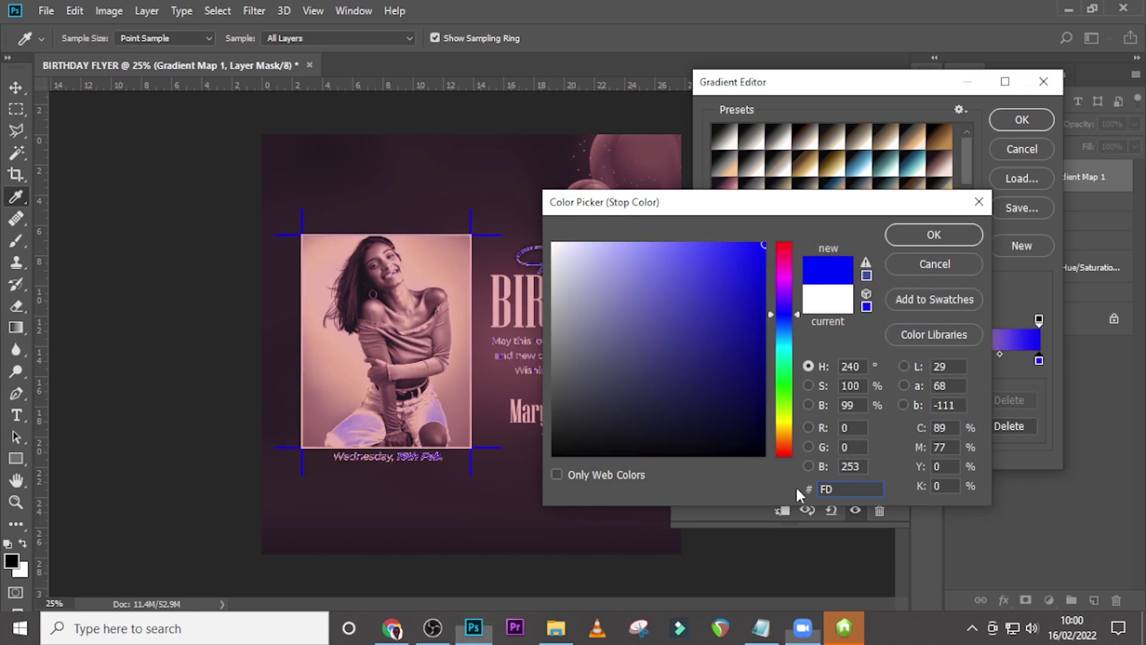
type("CD")
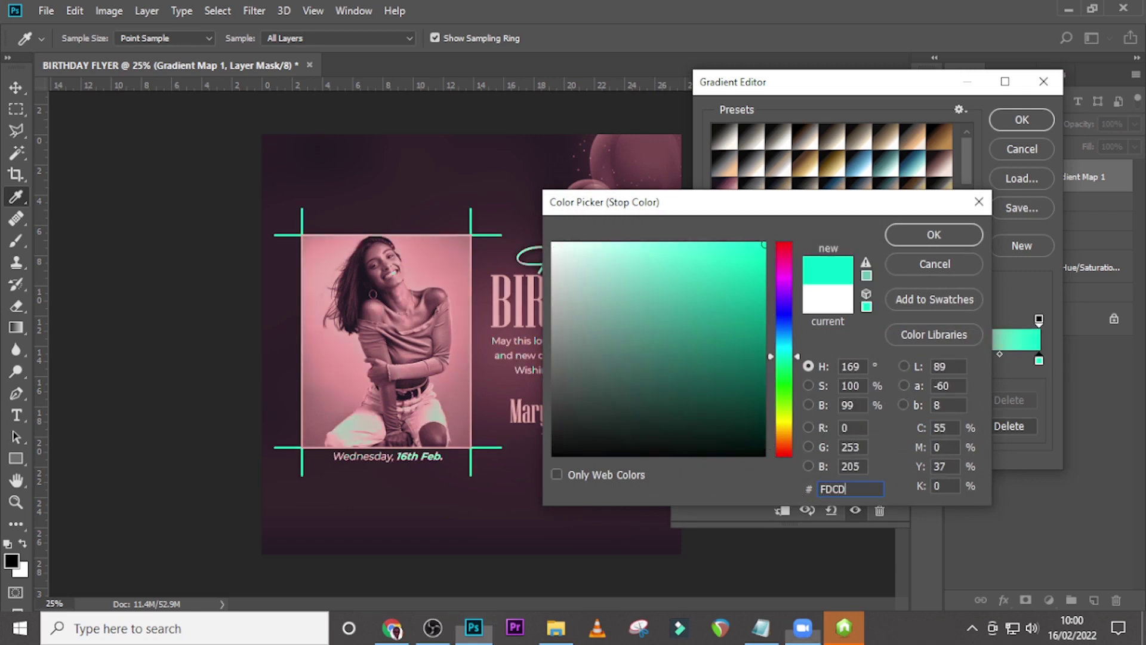
type("CD")
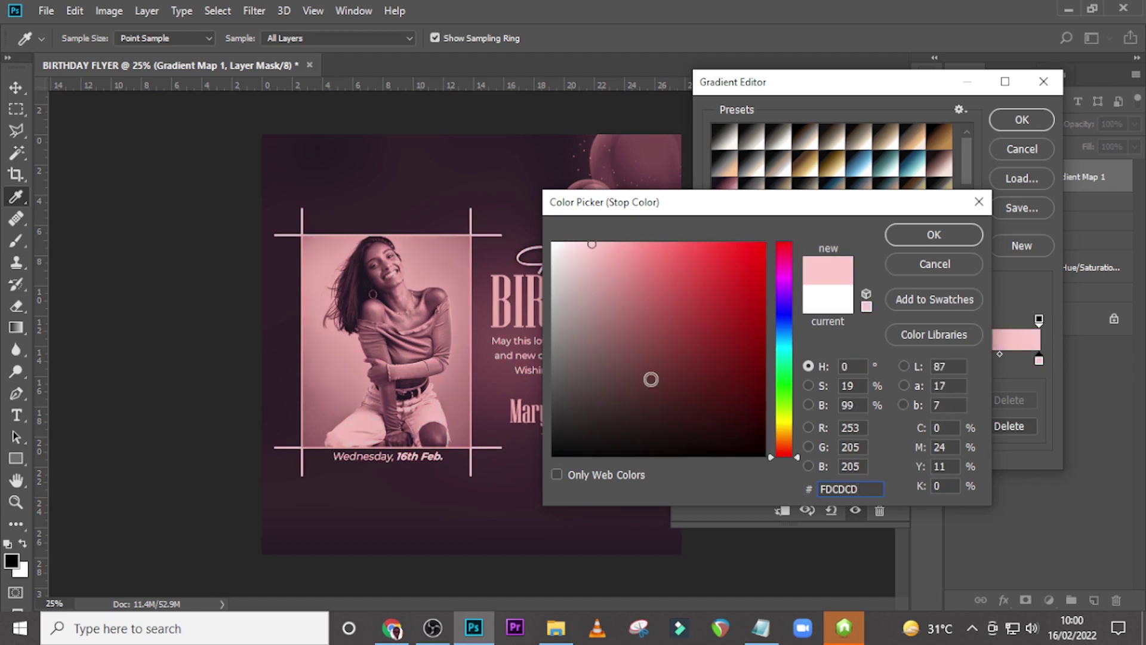
left_click(923, 234)
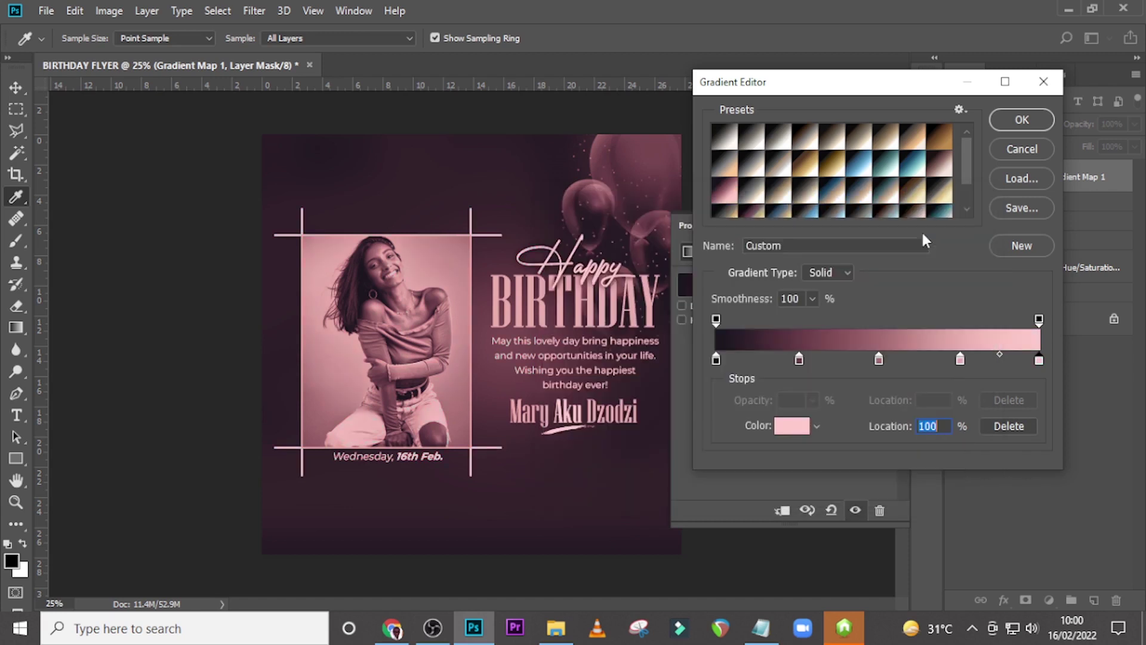
left_click(1005, 121)
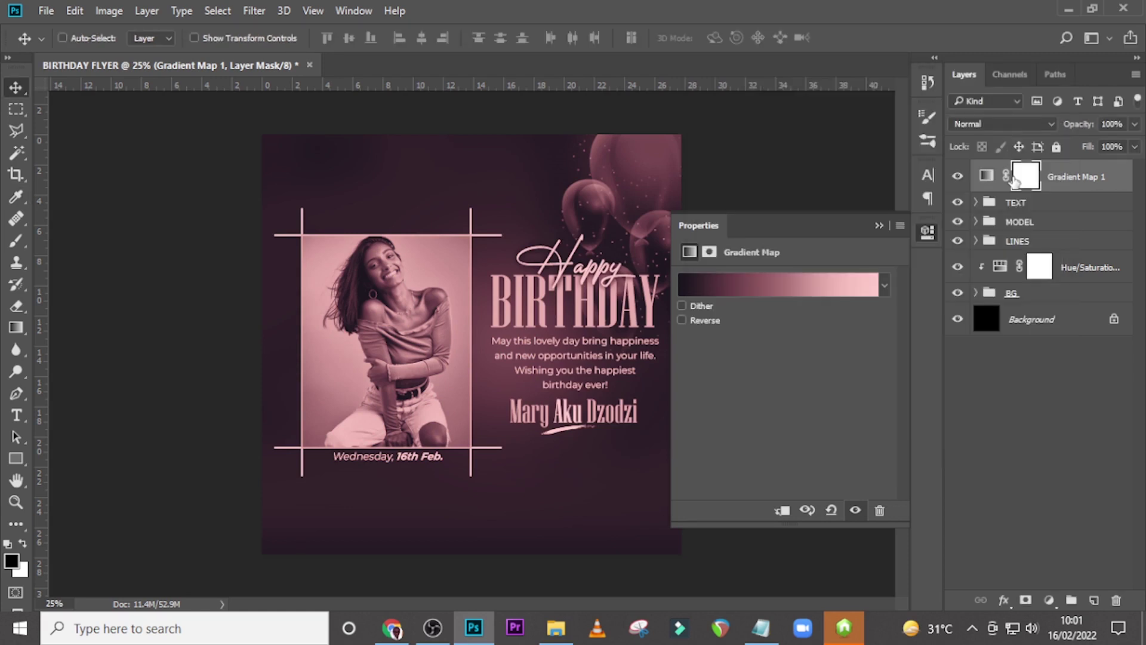
Blend the gradient map layer in Soft Light mode at 57% opacity and collapse its properties.
left_click(990, 125)
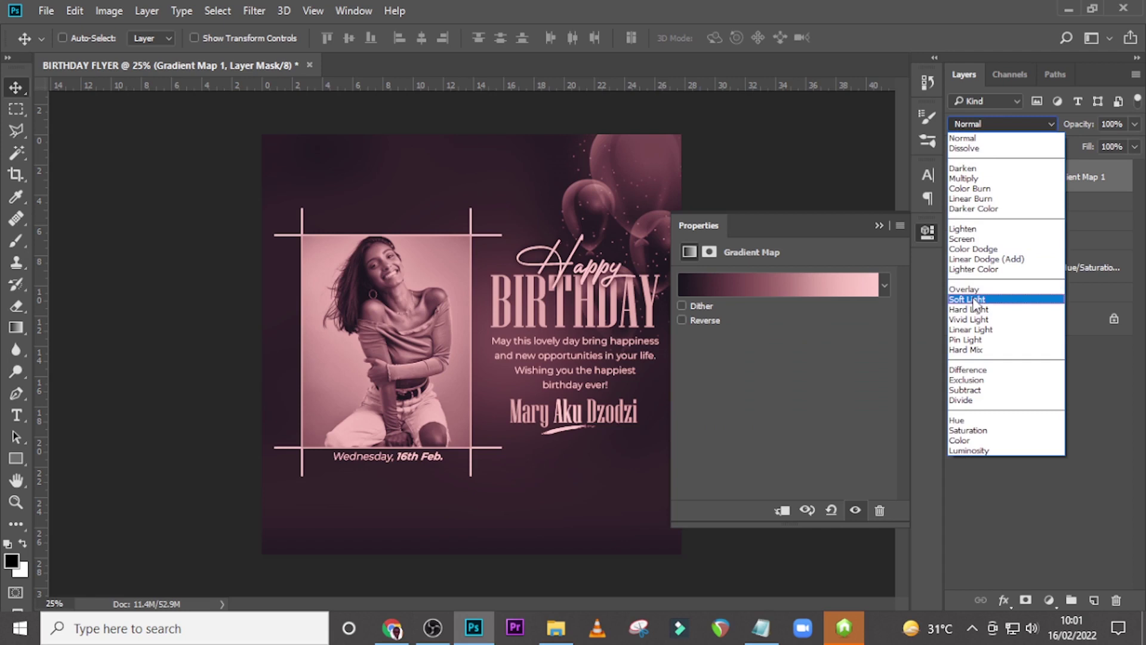
left_click(974, 300)
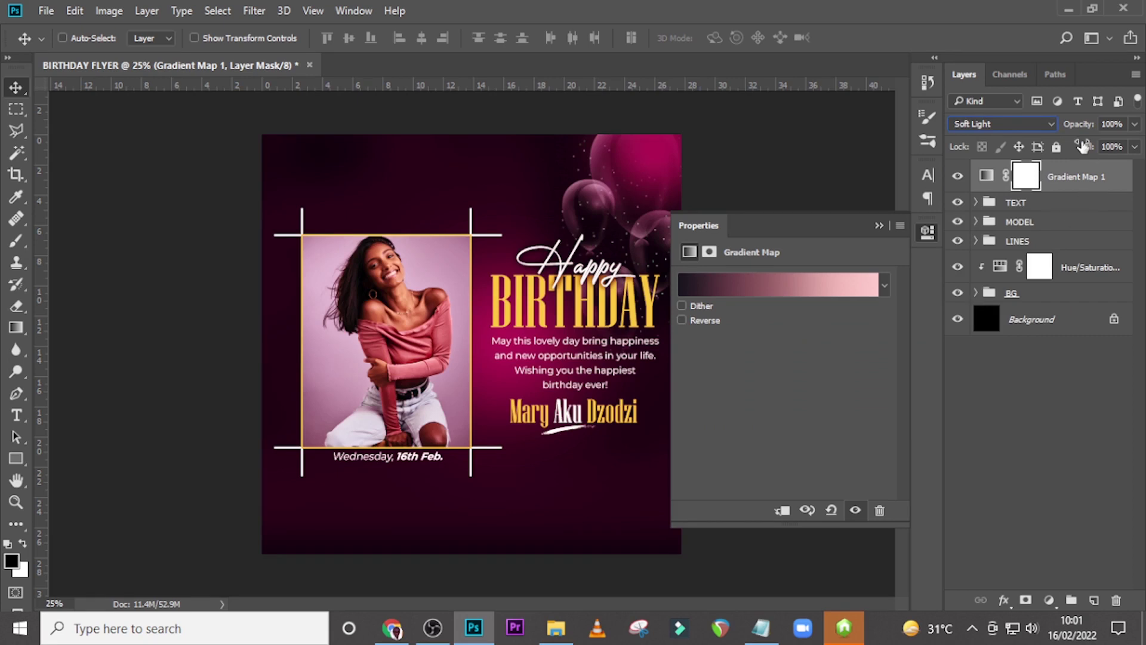
left_click(1120, 123)
type("57")
left_click(879, 225)
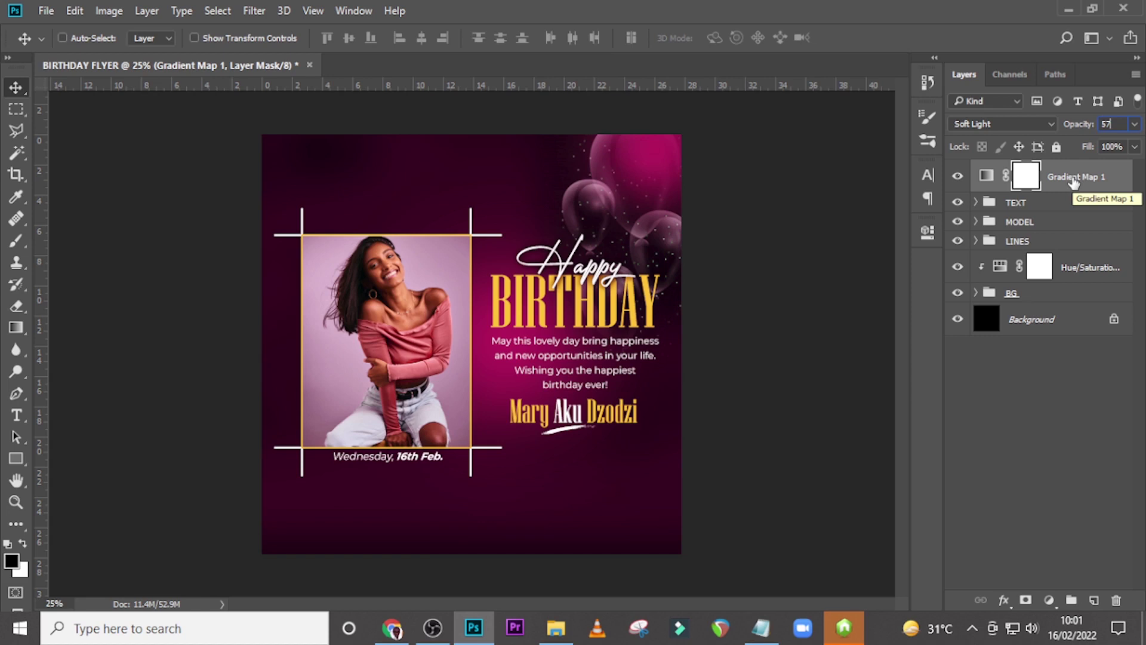
mouse_move(849, 642)
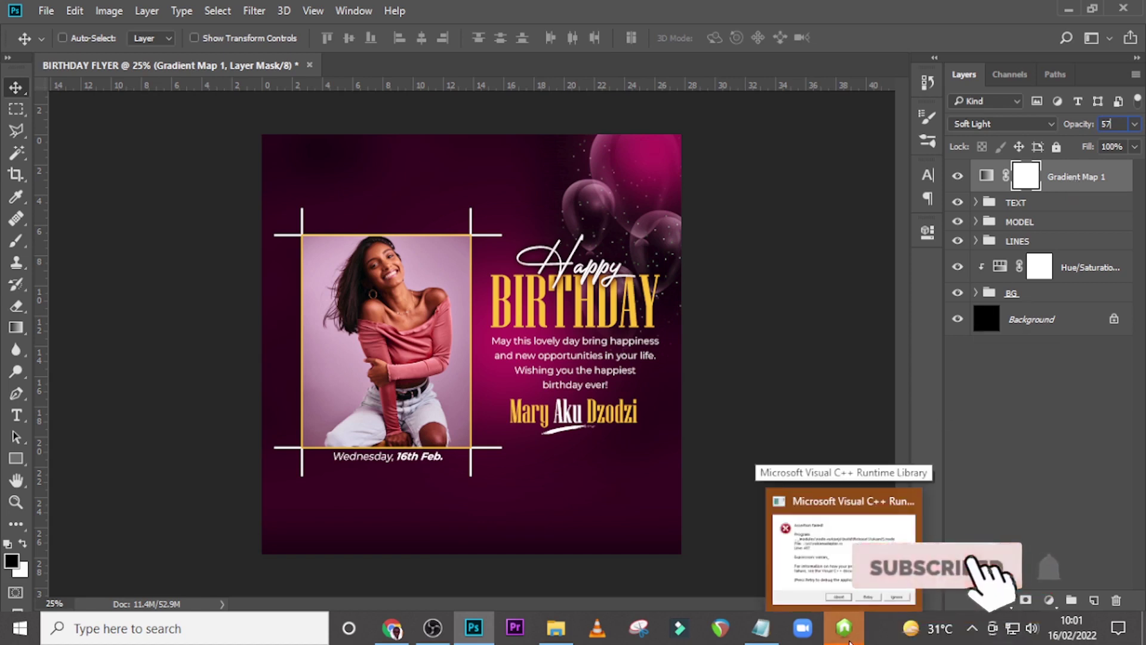